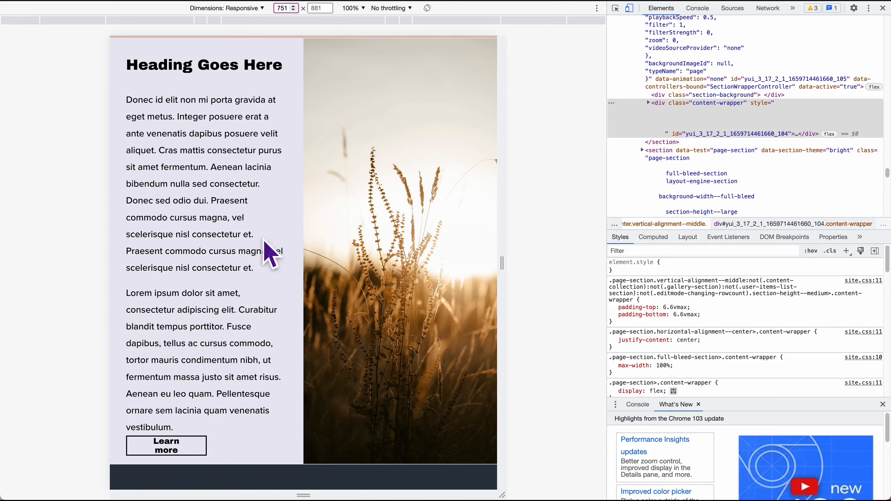
# Step: Set the responsive preview width to 750 and examine the layout of the last two text-and-image sections
pyautogui.scroll(-3, 300, 197)
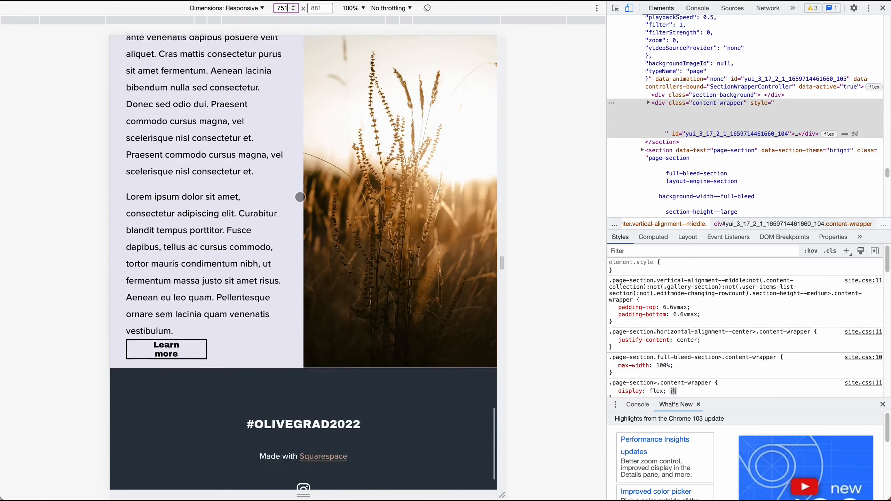
pyautogui.scroll(12, 299, 195)
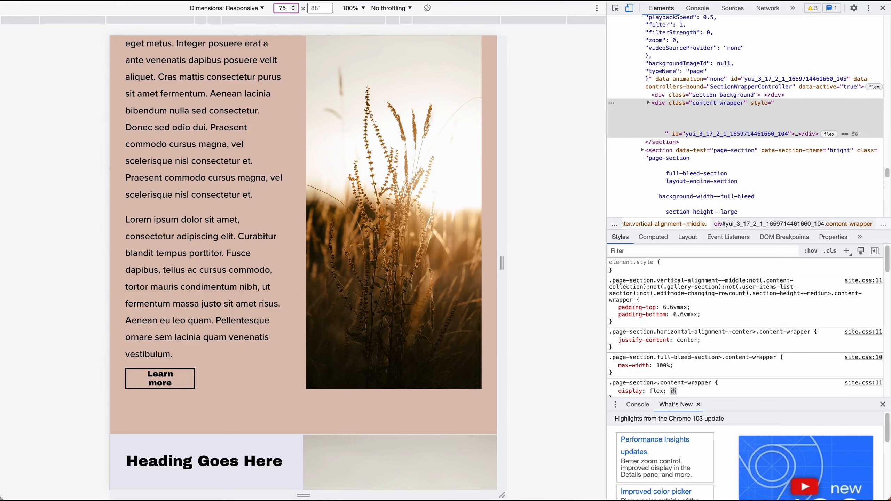
pyautogui.press('Return')
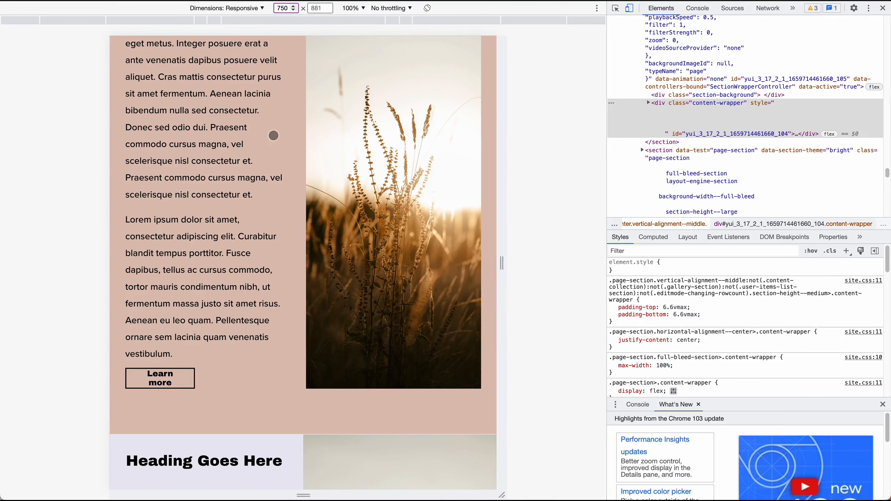
pyautogui.scroll(-3, 205, 178)
pyautogui.scroll(-8, 206, 179)
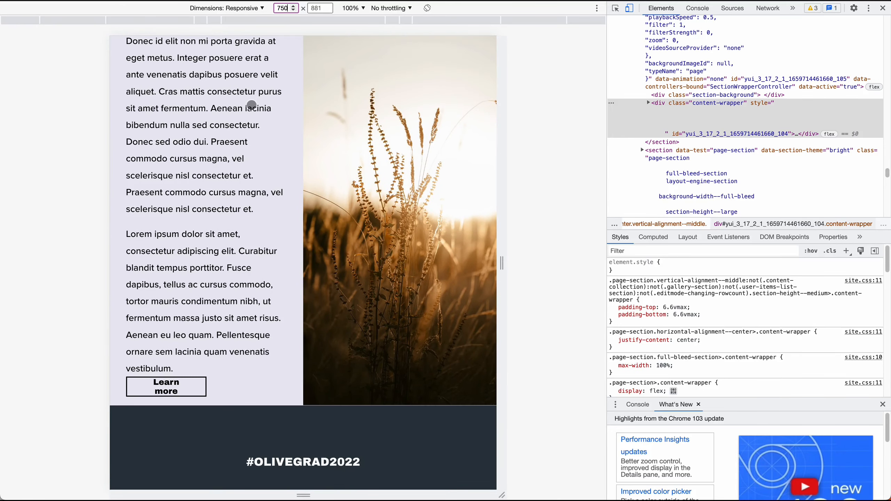
# Step: Reduce the preview width to 749 and examine the last section's text, Learn more button and image
pyautogui.click(294, 11)
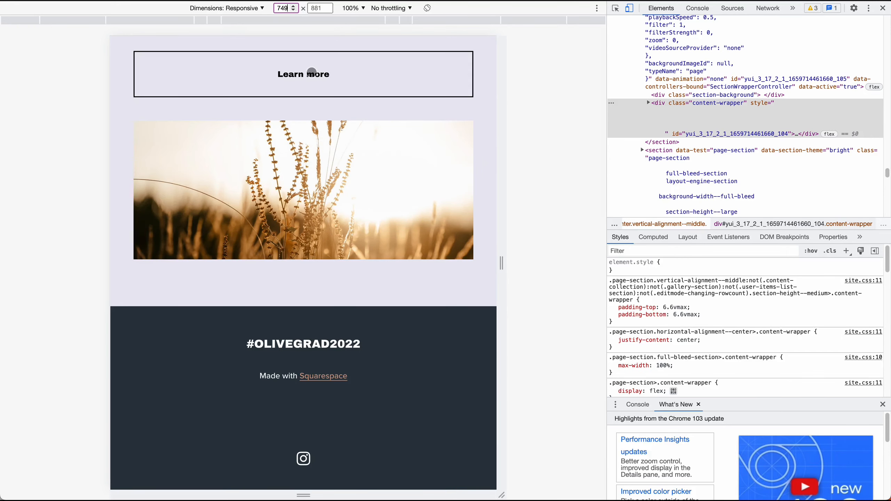
pyautogui.scroll(5, 293, 78)
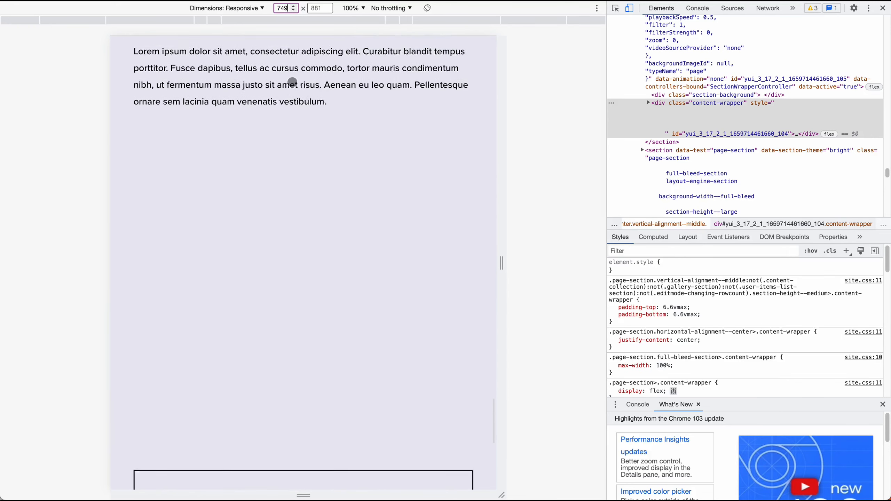
pyautogui.scroll(1, 292, 82)
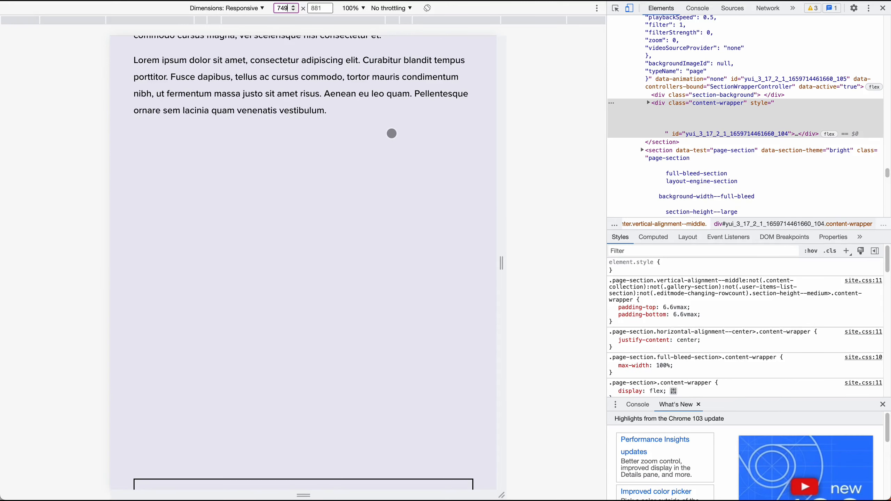
pyautogui.scroll(-3, 248, 143)
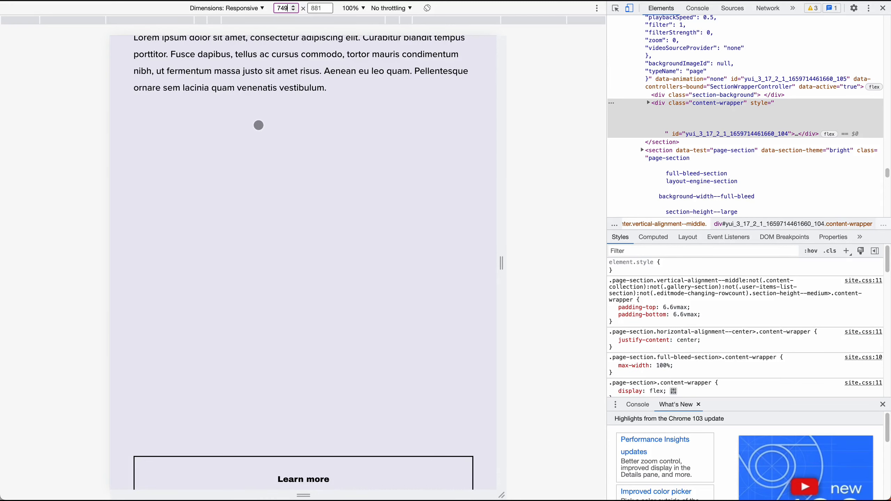
pyautogui.scroll(10, 259, 125)
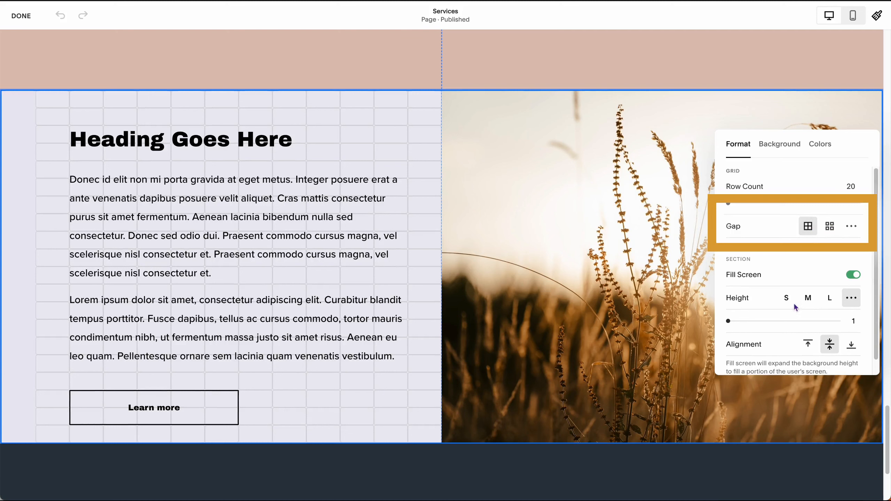
# Step: Close the section's format settings and try to reposition the field image on the section grid
pyautogui.click(852, 298)
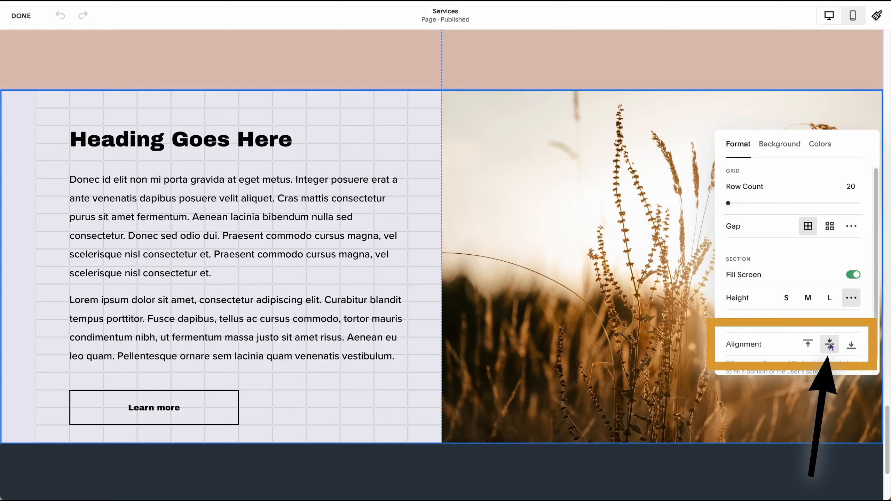
pyautogui.click(519, 208)
pyautogui.moveTo(556, 151); pyautogui.dragTo(693, 162)
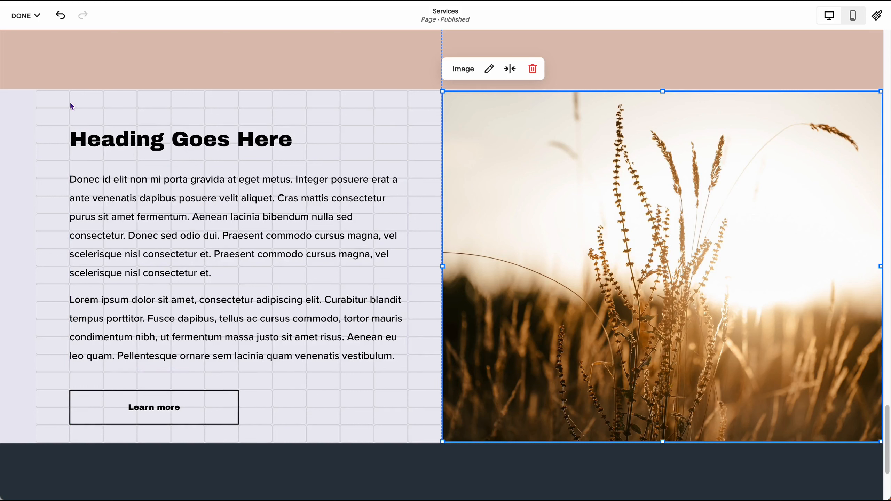
pyautogui.click(51, 102)
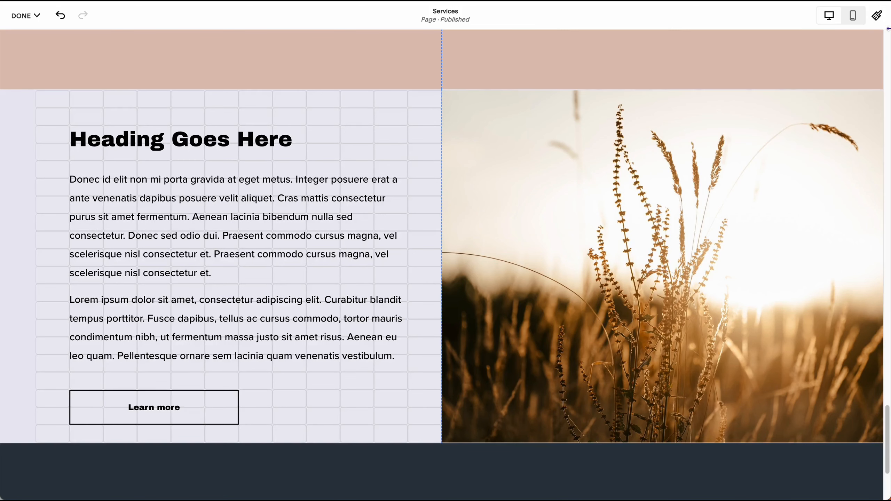
# Step: Narrow the page editor window until the section stacks, and shorten its text block to end just below the last paragraph
pyautogui.moveTo(889, 28); pyautogui.dragTo(664, 14)
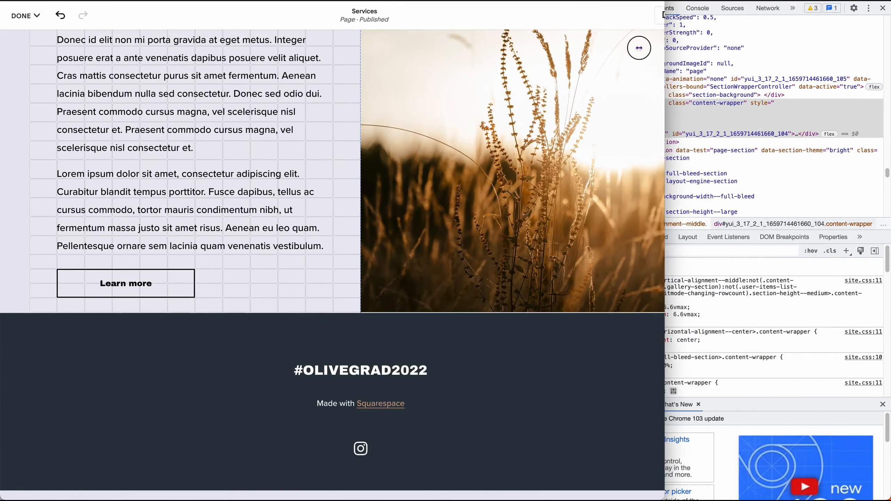
pyautogui.moveTo(639, 47); pyautogui.dragTo(486, 68)
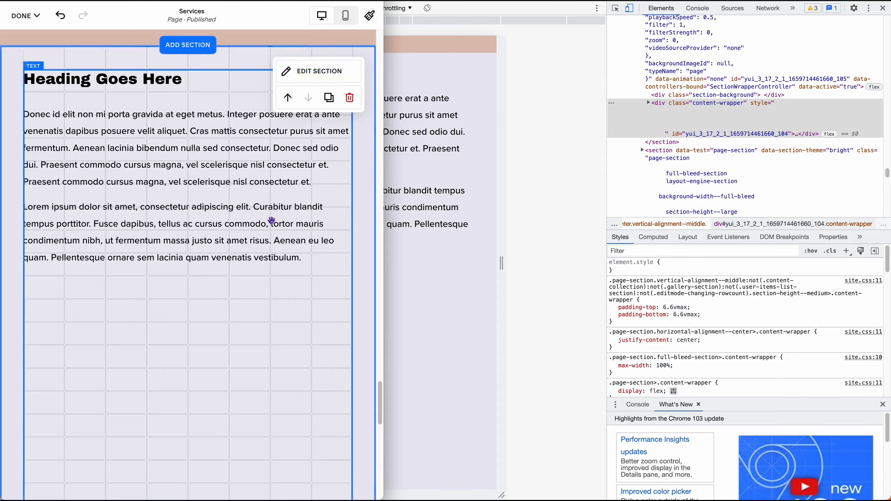
pyautogui.click(247, 231)
pyautogui.scroll(-5, 246, 356)
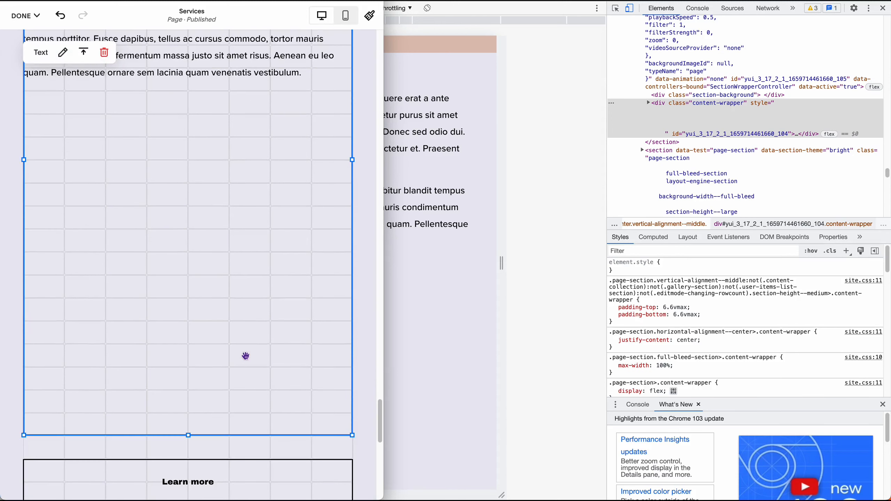
pyautogui.scroll(3, 246, 356)
pyautogui.scroll(4, 245, 356)
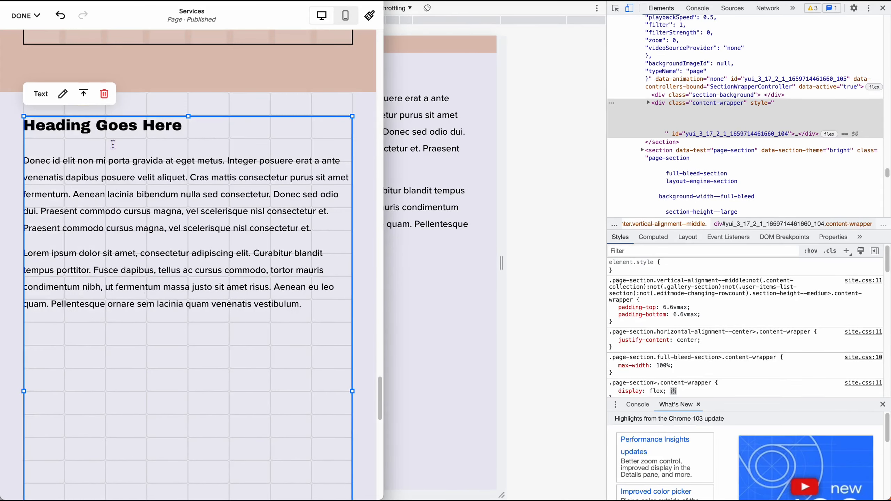
pyautogui.scroll(-7, 157, 269)
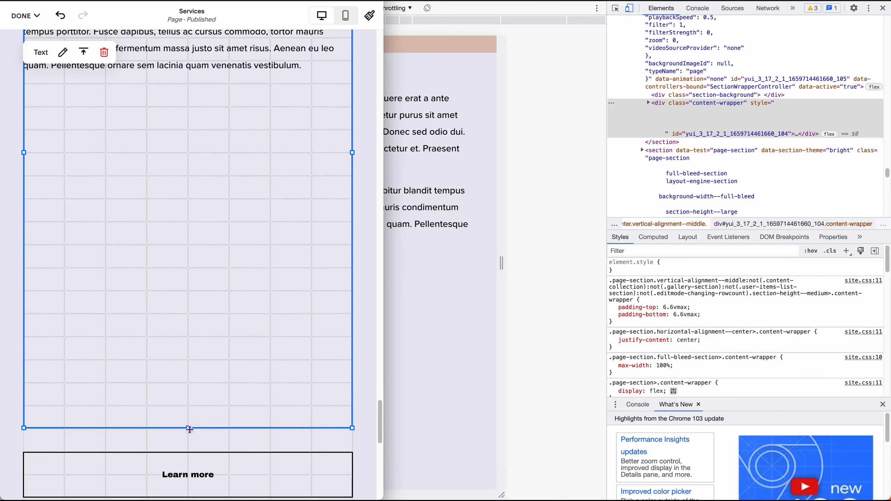
pyautogui.moveTo(189, 429); pyautogui.dragTo(190, 80)
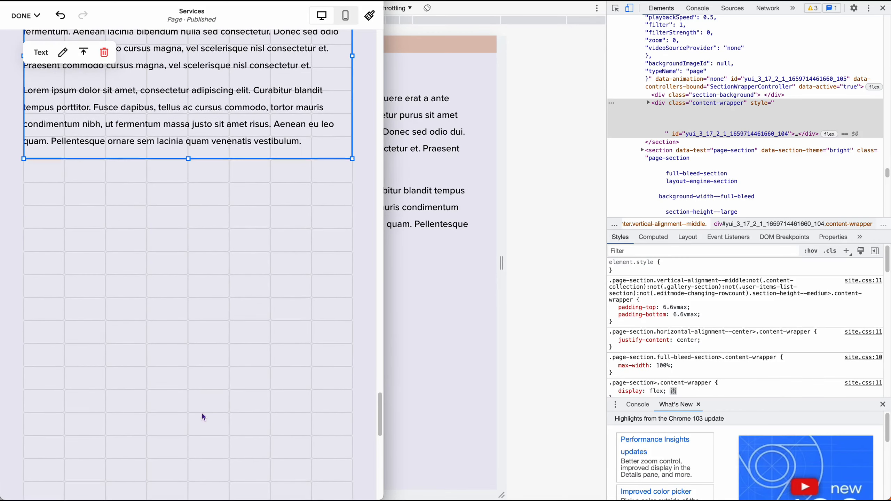
# Step: Move the Learn more button directly under the text block and the field image directly under the button
pyautogui.moveTo(199, 471); pyautogui.dragTo(207, 132)
pyautogui.scroll(6, 225, 209)
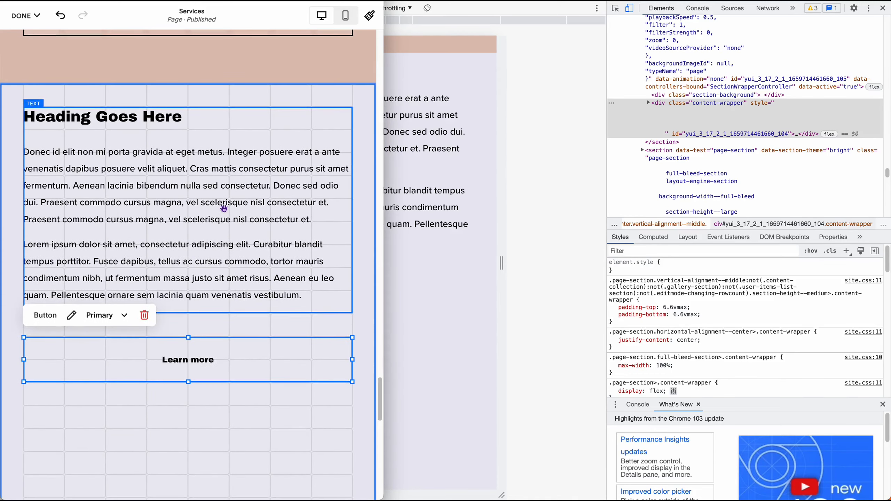
pyautogui.scroll(-12, 224, 209)
pyautogui.moveTo(225, 344); pyautogui.dragTo(221, 116)
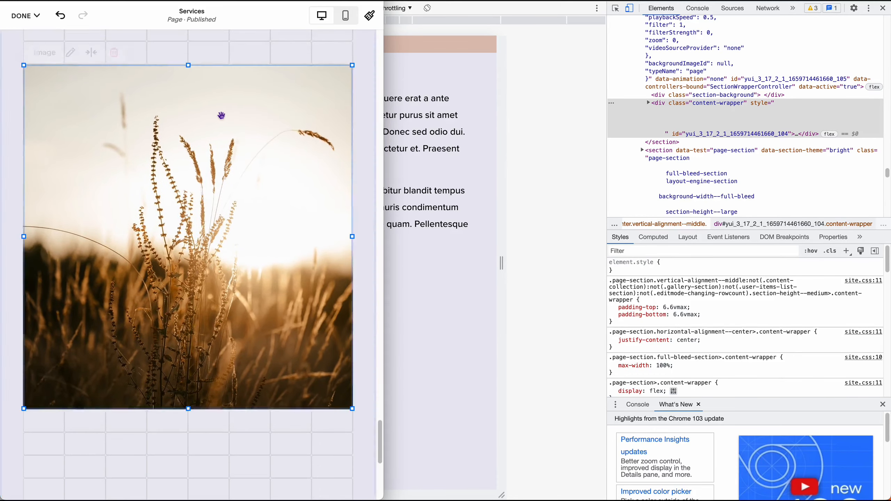
pyautogui.scroll(7, 222, 117)
pyautogui.moveTo(212, 336); pyautogui.dragTo(218, 244)
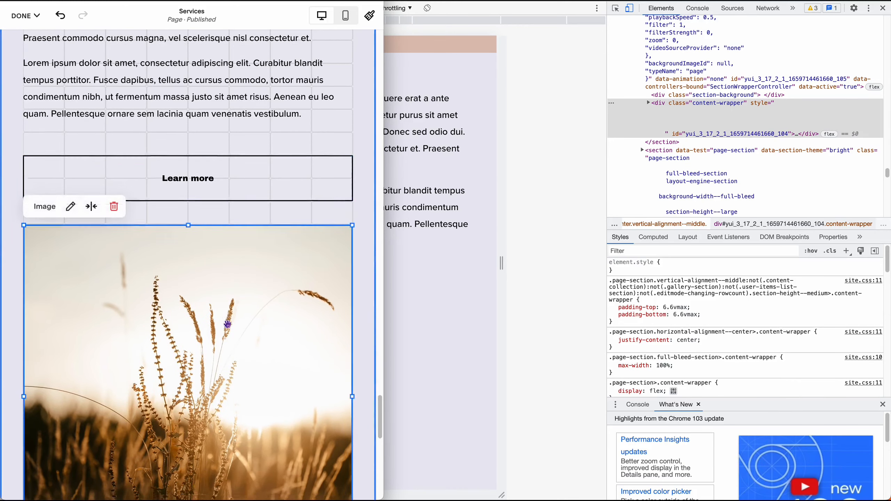
# Step: Trim the section's empty grid rows below the field image and review the stacked blocks
pyautogui.scroll(-10, 228, 324)
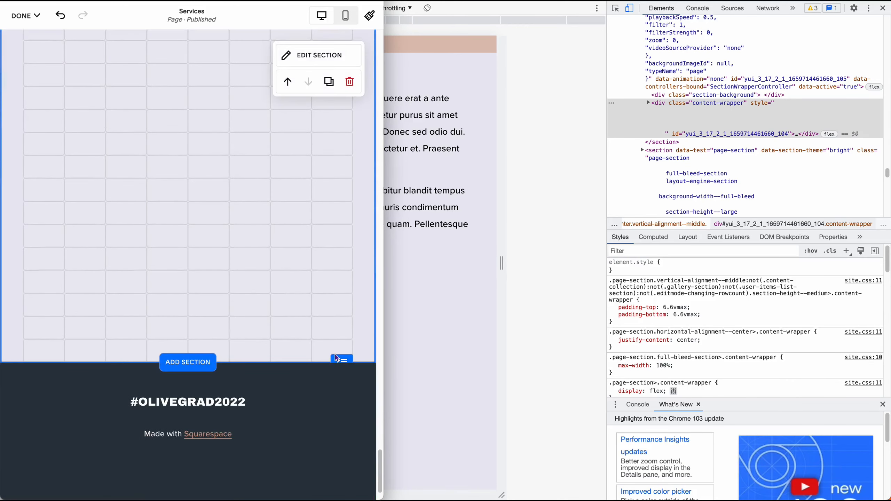
pyautogui.moveTo(337, 359); pyautogui.dragTo(338, 302)
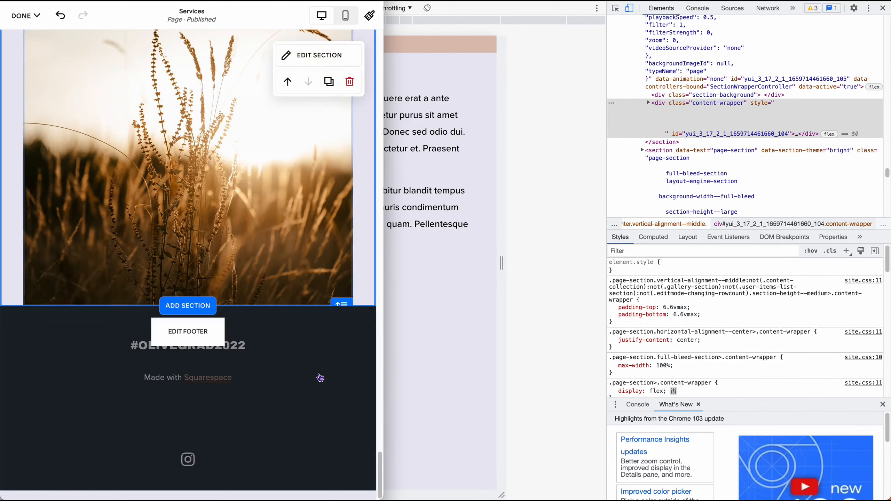
pyautogui.scroll(5, 259, 309)
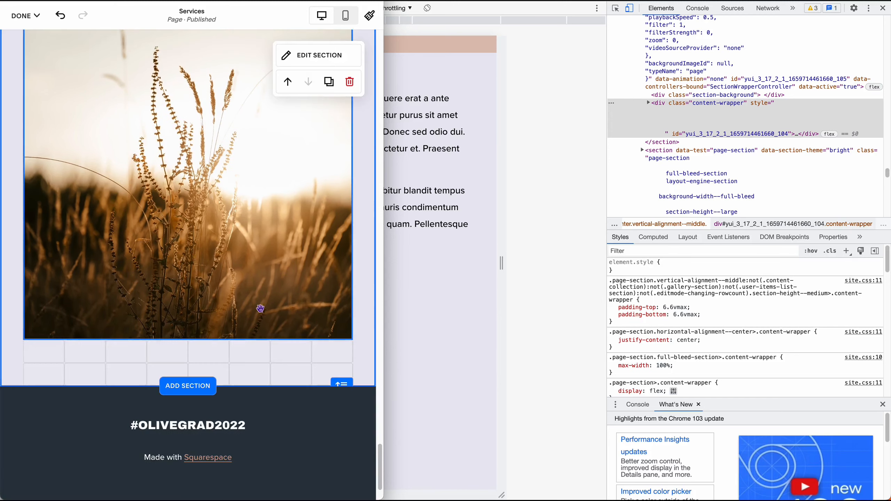
pyautogui.scroll(5, 256, 314)
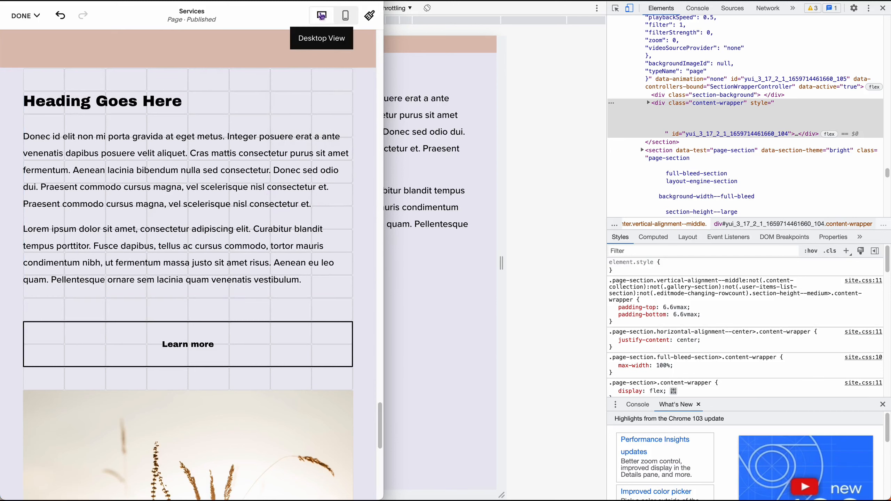
# Step: Widen the editor window to full width and check the section in mobile view before returning to desktop view
pyautogui.moveTo(382, 66); pyautogui.dragTo(890, 108)
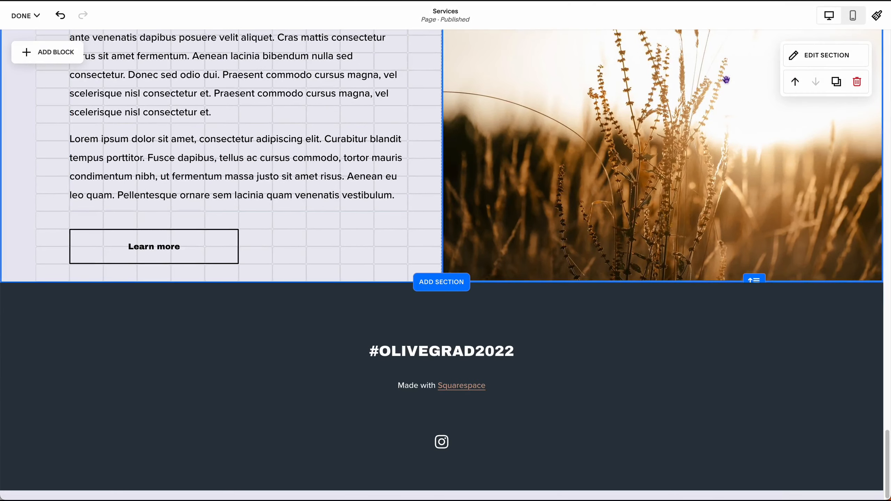
pyautogui.click(853, 15)
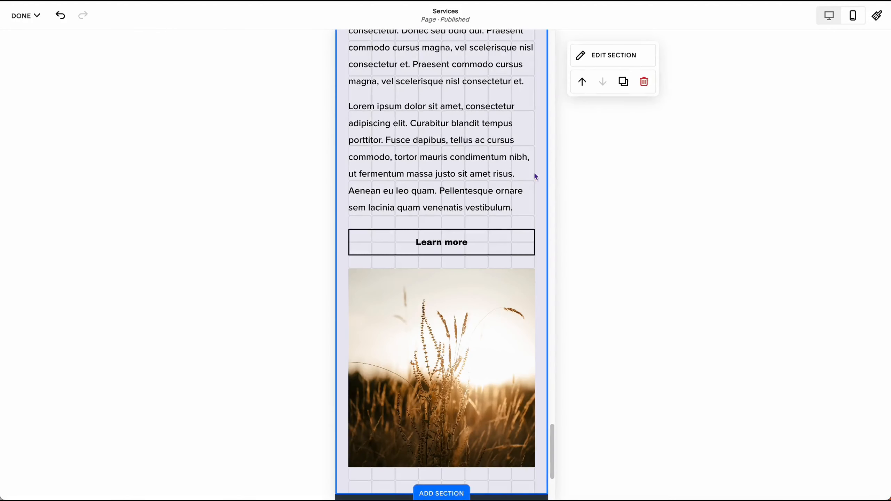
pyautogui.scroll(-5, 493, 190)
pyautogui.scroll(4, 493, 190)
pyautogui.scroll(6, 493, 190)
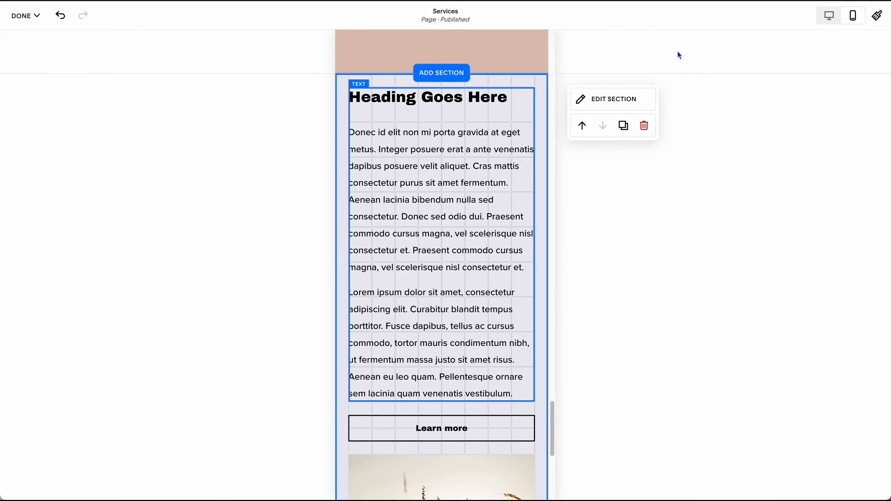
pyautogui.click(829, 15)
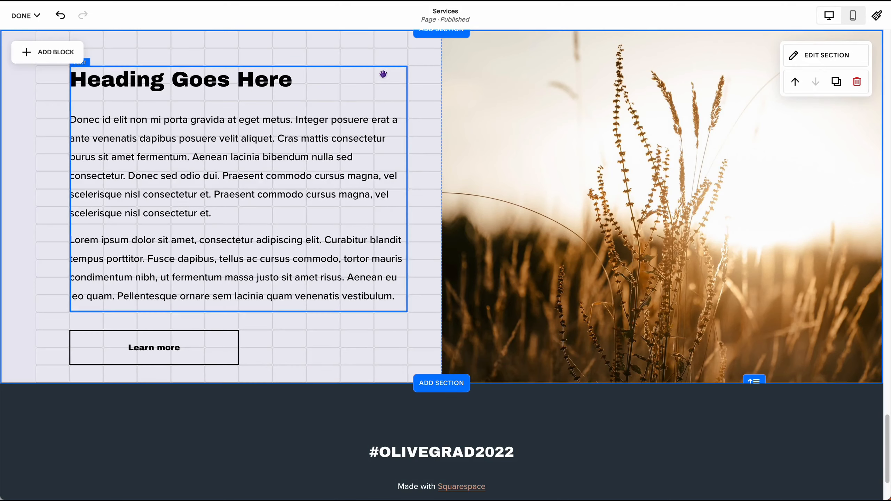
# Step: Narrow the editor window in two stages, keeping the side-by-side layout, and examine how the text, button and image adapt
pyautogui.moveTo(889, 121); pyautogui.dragTo(630, 157)
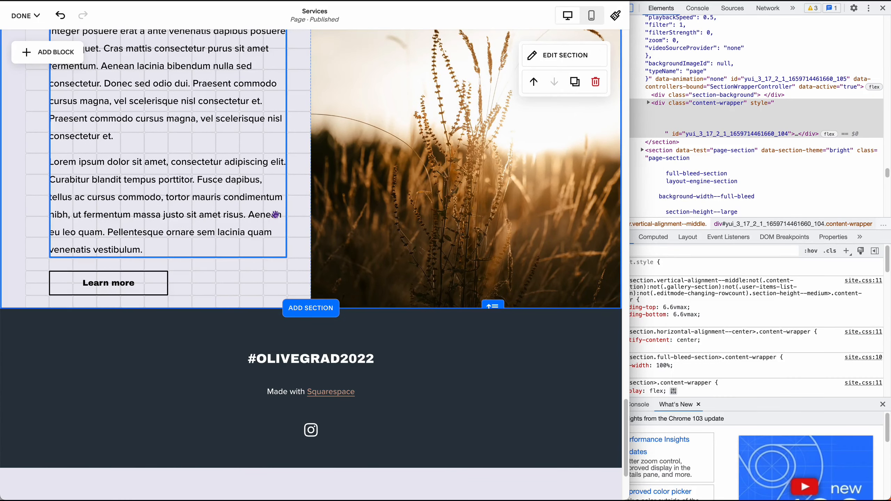
pyautogui.scroll(2, 217, 145)
pyautogui.scroll(1, 216, 144)
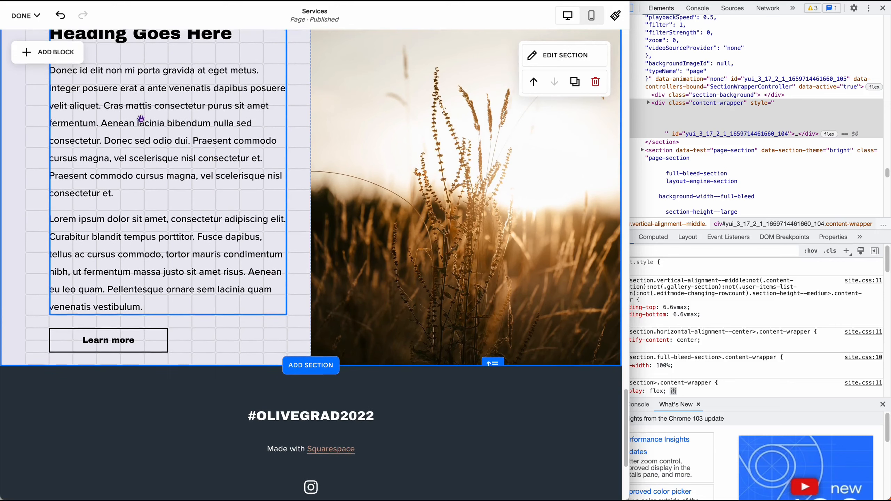
pyautogui.scroll(2, 179, 219)
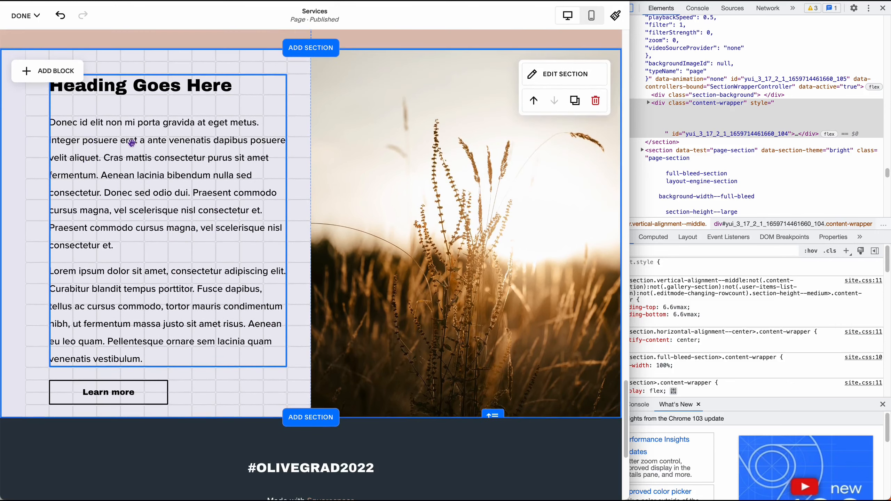
pyautogui.moveTo(628, 153); pyautogui.dragTo(526, 155)
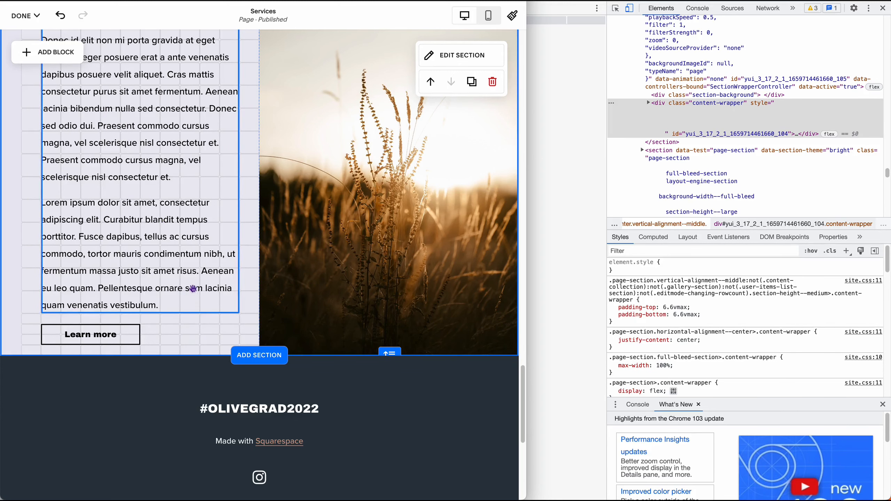
pyautogui.scroll(2, 192, 288)
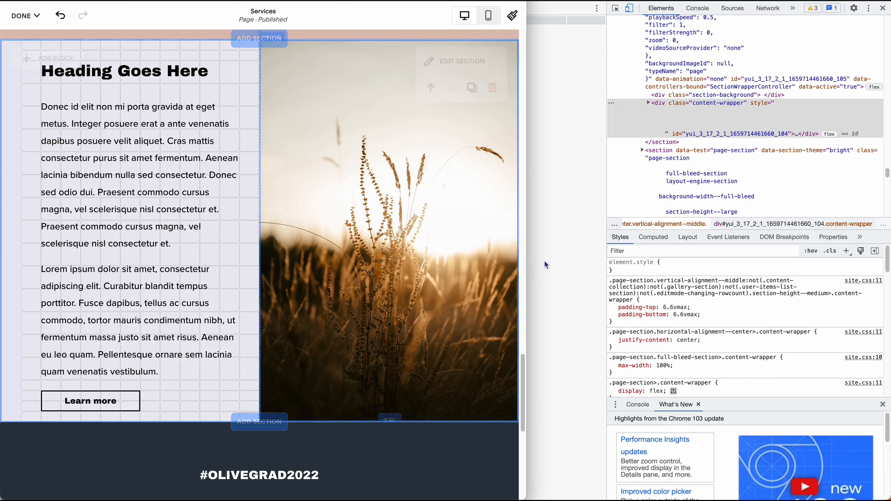
# Step: Review the live page's text-and-image section in the browser's responsive preview at a width of 749
pyautogui.hotkey('ctrl', 'shift', 'm')
pyautogui.scroll(-10, 317, 293)
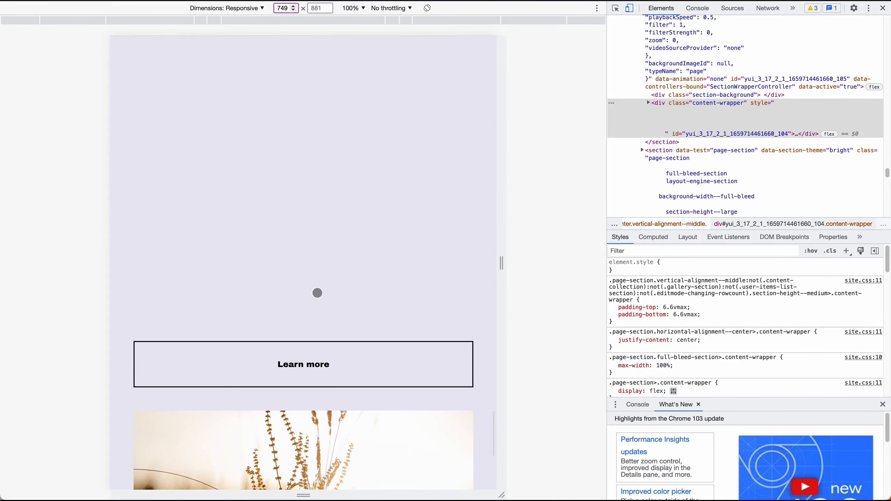
pyautogui.scroll(-5, 324, 195)
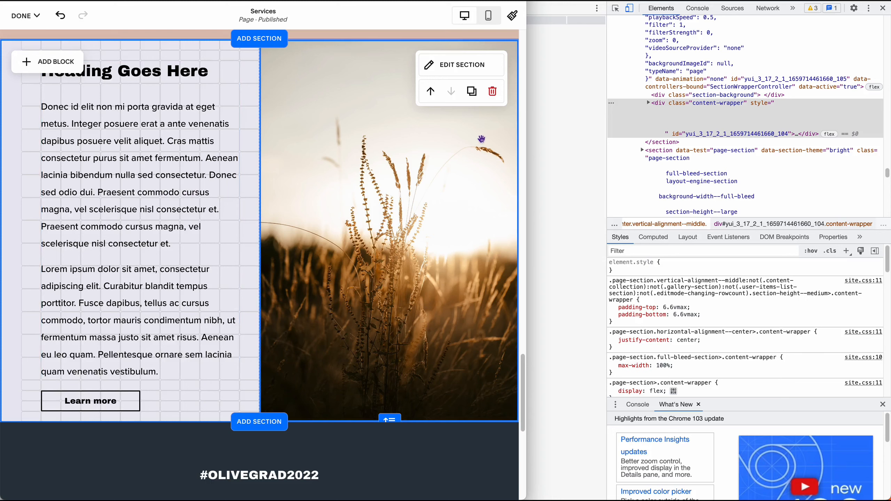
pyautogui.click(552, 107)
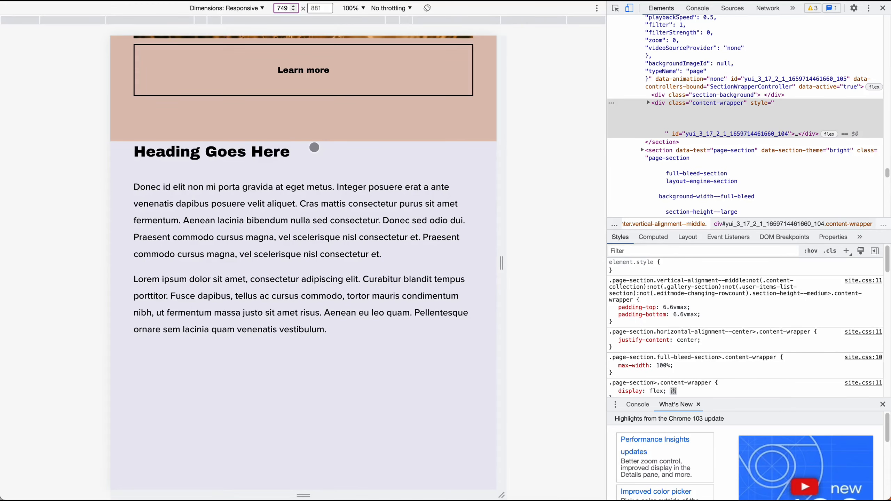
pyautogui.scroll(2, 315, 144)
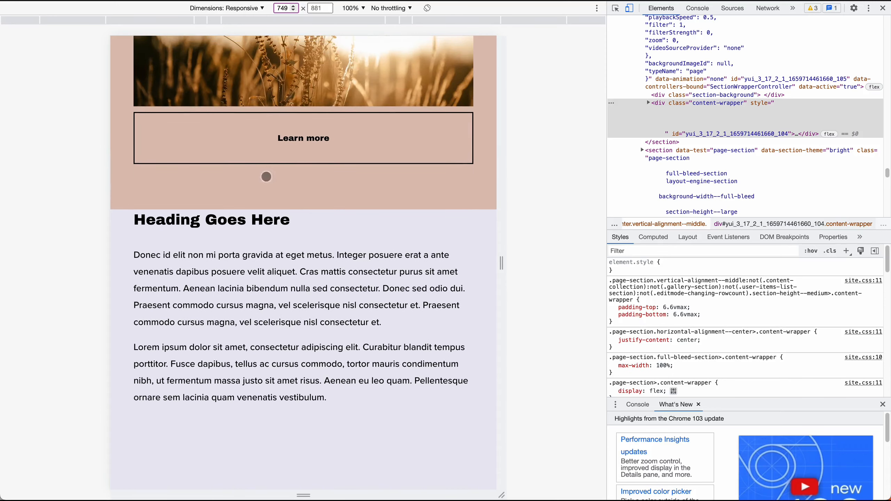
# Step: Bring up the page's Inspect command, dismiss it, and toggle the browser's device preview off and back on
pyautogui.rightClick(302, 191)
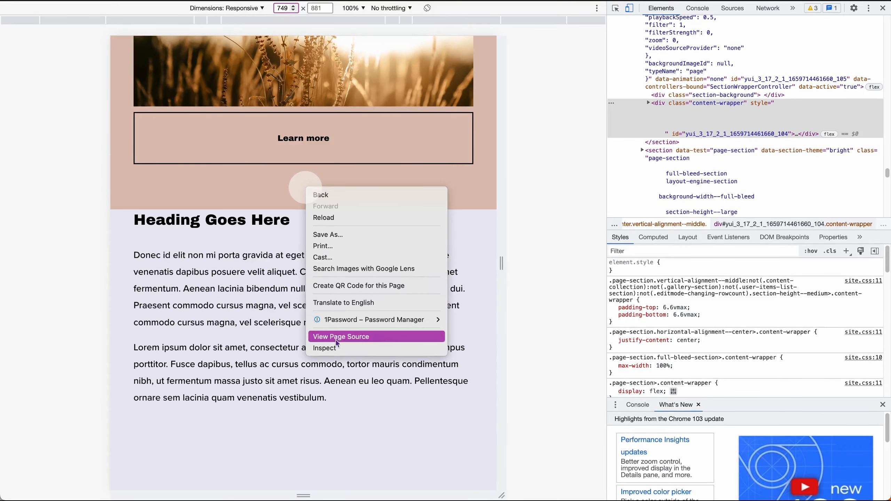
pyautogui.click(505, 144)
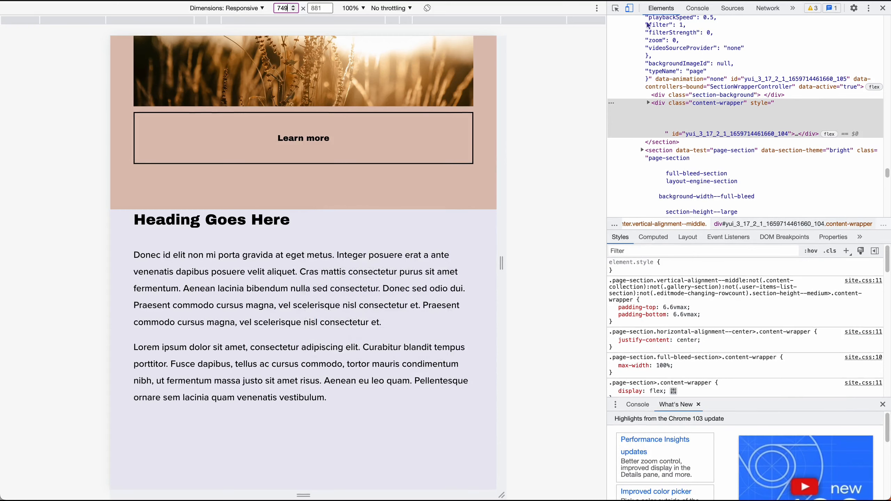
pyautogui.click(629, 8)
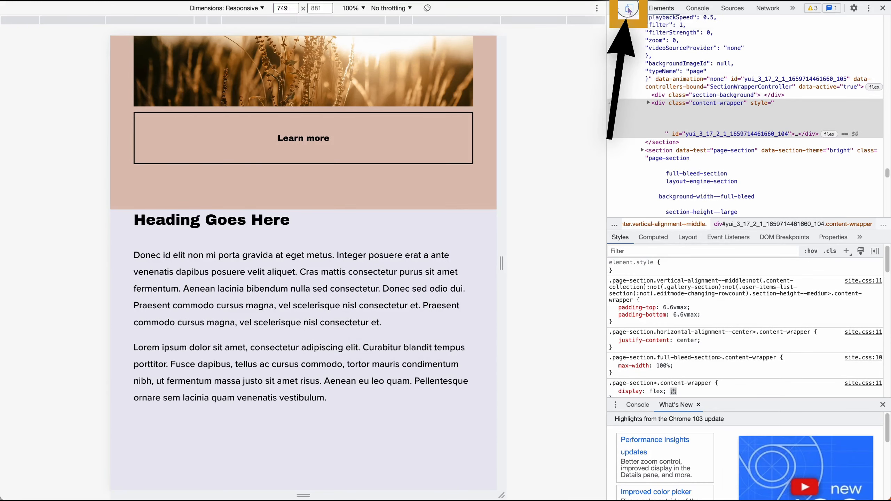
pyautogui.click(629, 8)
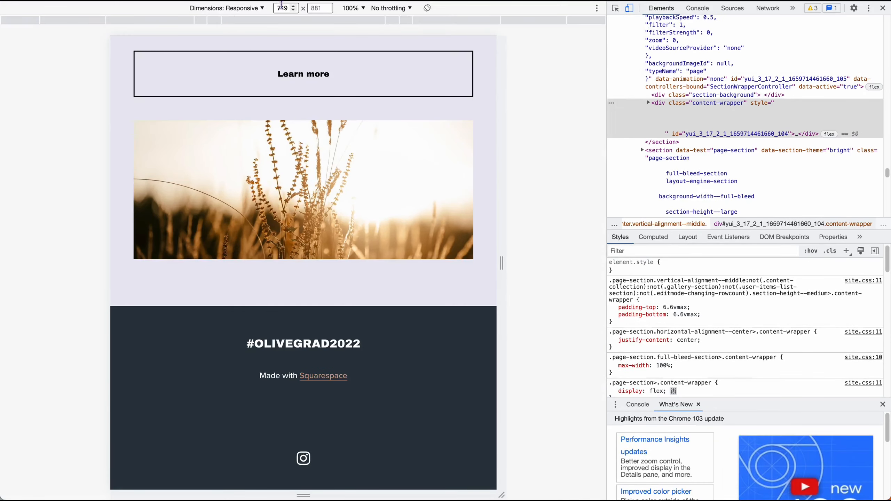
# Step: Compare the live section at preview widths of 751 and 749, examining the gap between the stacked text and button
pyautogui.moveTo(291, 7); pyautogui.dragTo(273, 8)
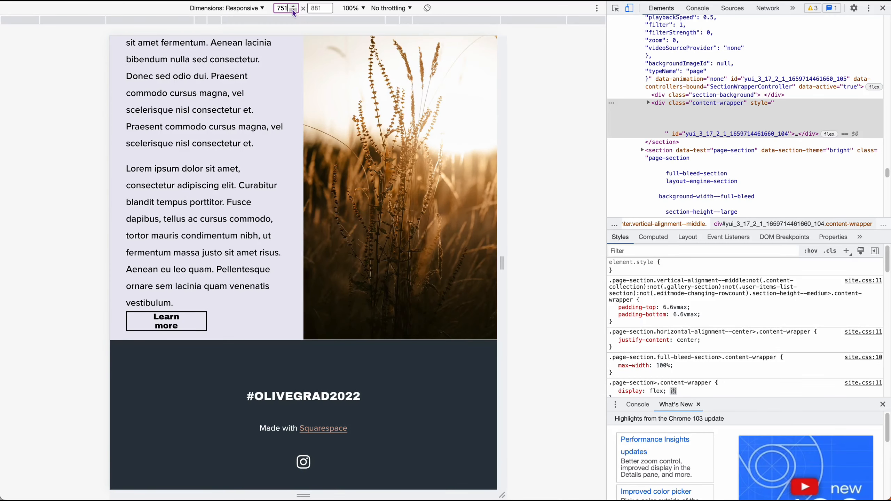
pyautogui.click(294, 10)
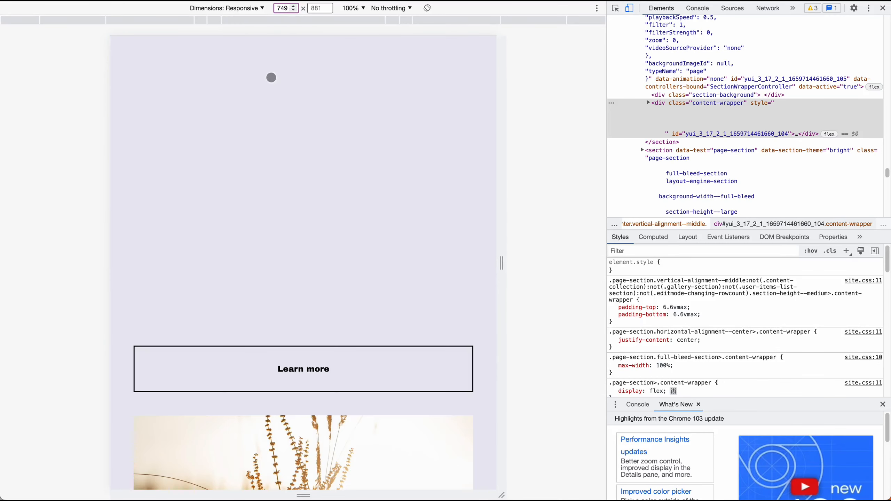
pyautogui.scroll(2, 329, 214)
pyautogui.scroll(2, 330, 215)
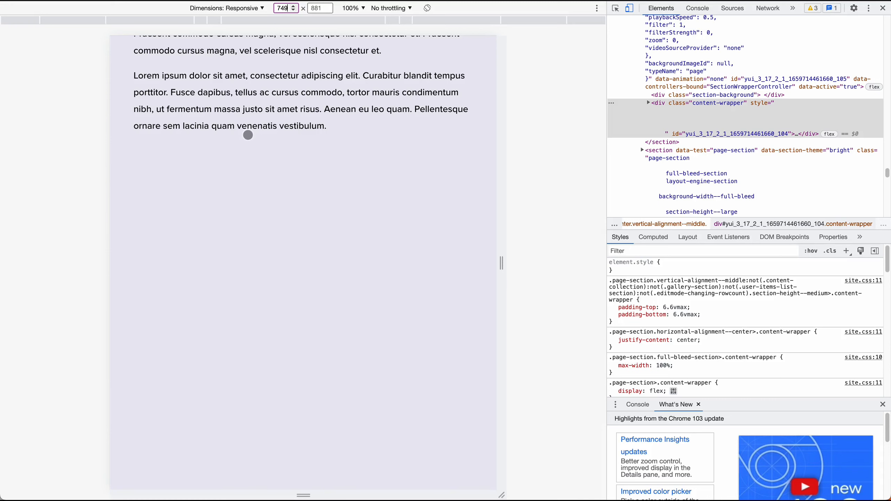
pyautogui.scroll(6, 245, 133)
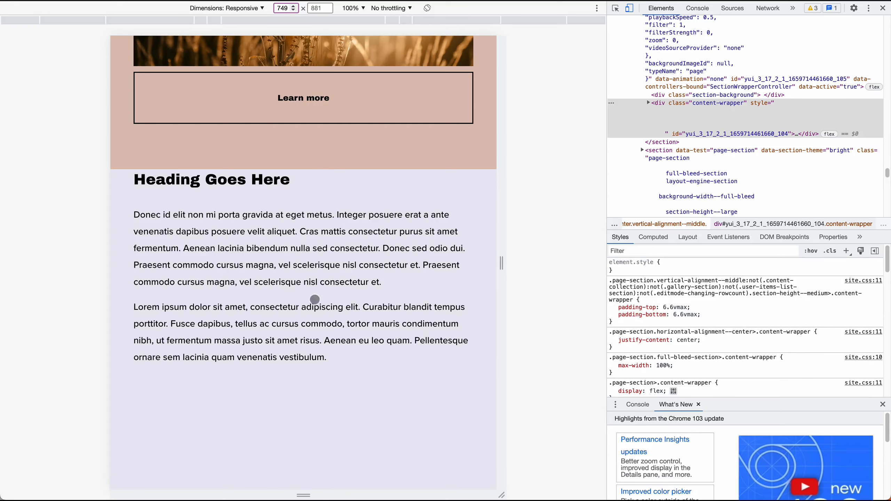
pyautogui.scroll(-2, 299, 271)
pyautogui.scroll(-5, 299, 272)
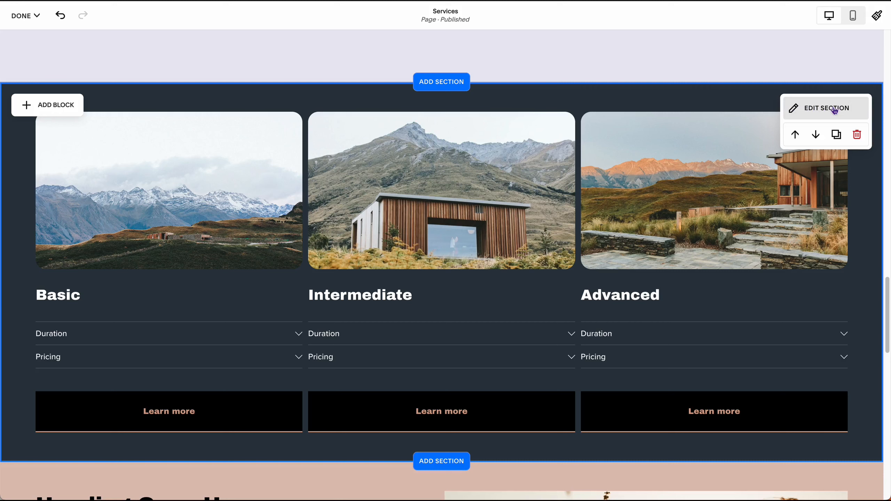
# Step: Open the format settings of the Basic, Intermediate and Advanced section and turn Fill Screen off and back on
pyautogui.click(823, 110)
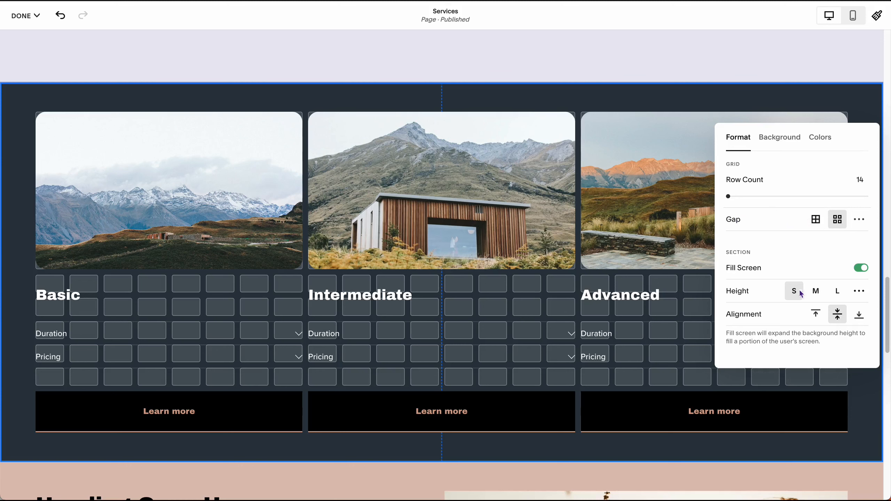
pyautogui.click(861, 269)
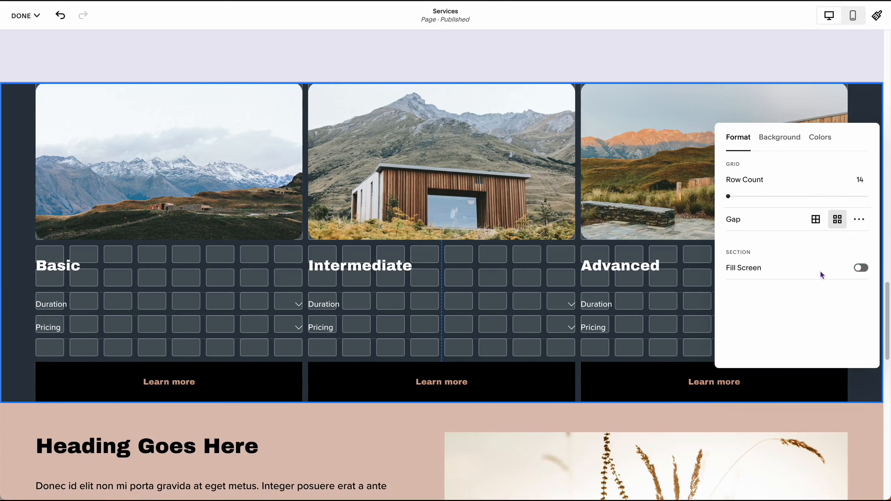
pyautogui.click(858, 269)
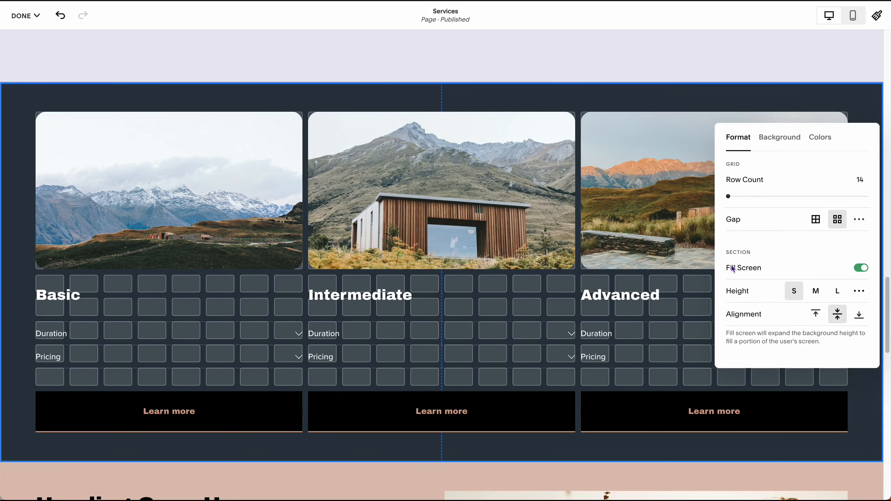
# Step: Set the section's Fill Screen height to L and check the space above and below its blocks
pyautogui.click(837, 293)
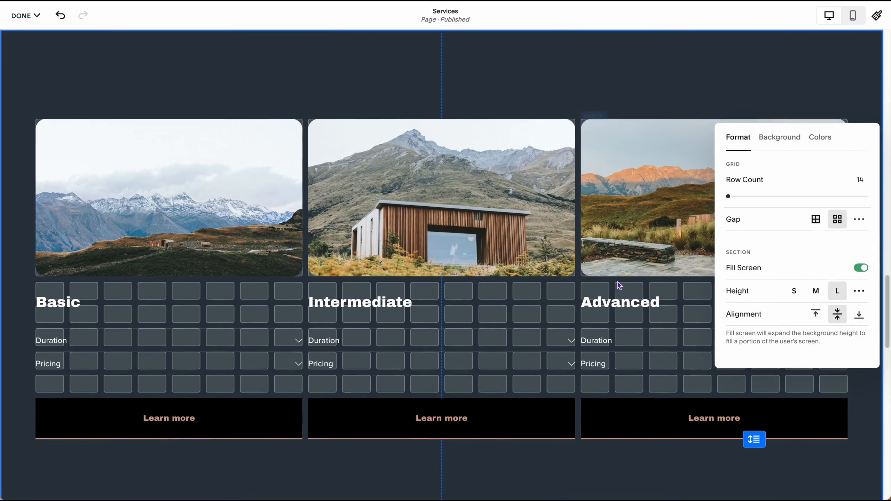
pyautogui.scroll(-1, 619, 285)
pyautogui.scroll(1, 618, 281)
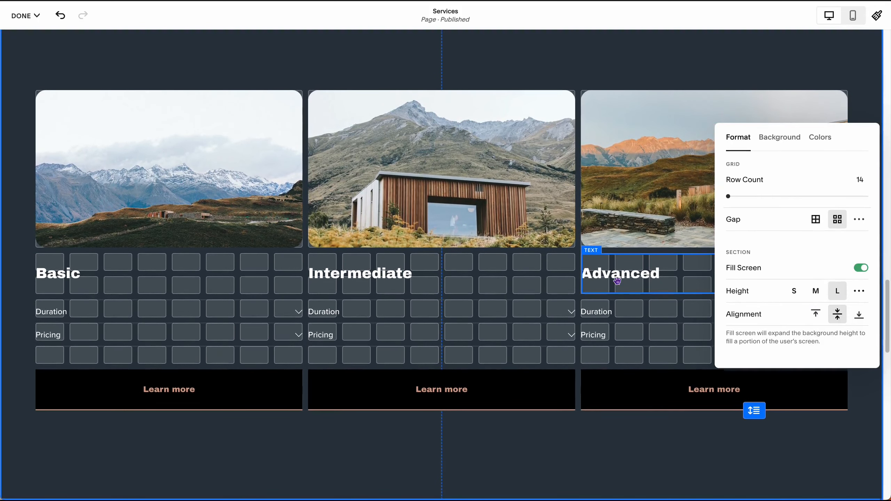
pyautogui.scroll(2, 435, 304)
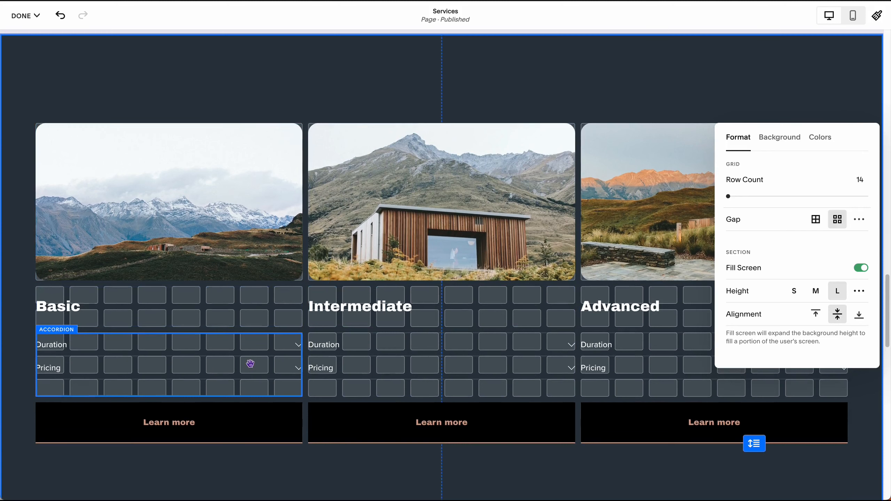
pyautogui.scroll(-4, 250, 364)
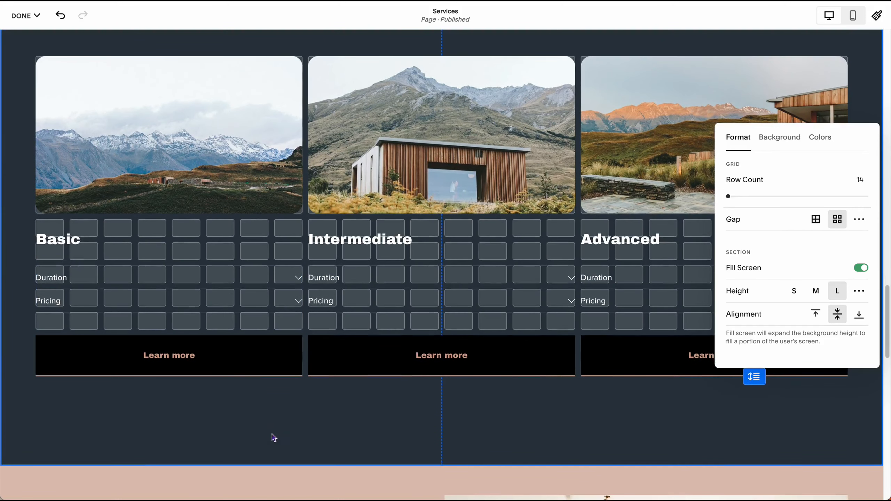
pyautogui.scroll(10, 291, 423)
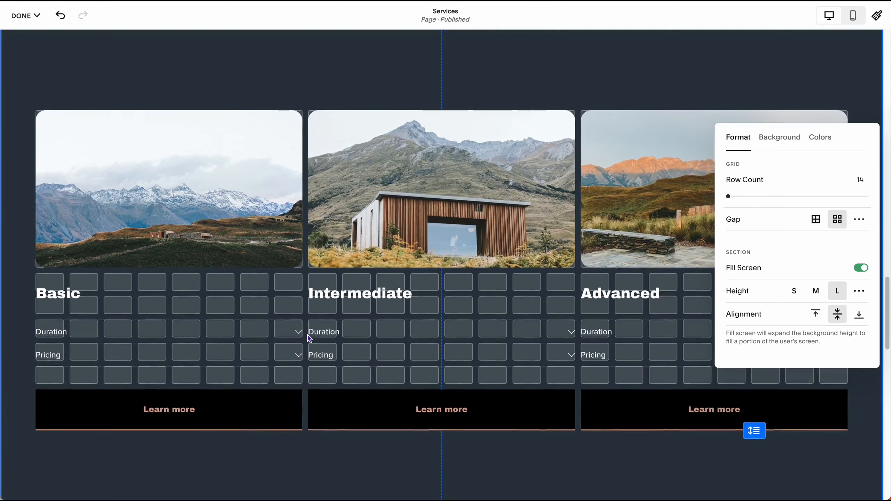
pyautogui.scroll(-10, 309, 338)
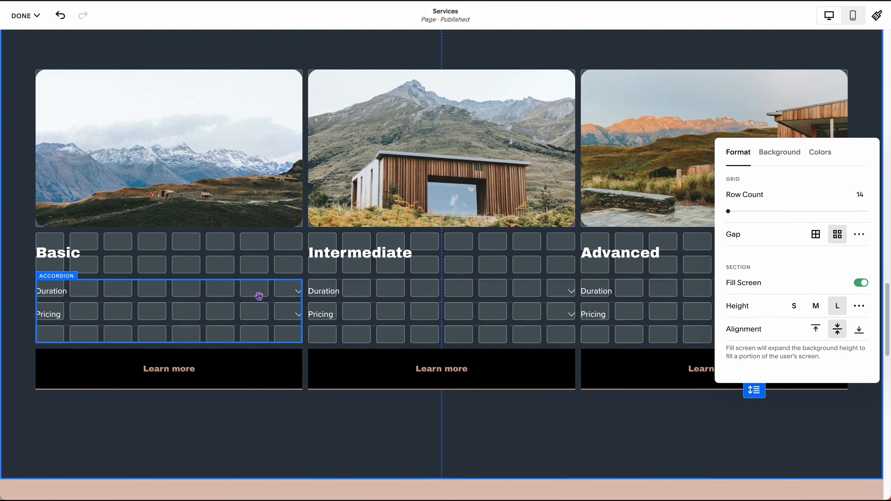
# Step: Shrink the three Learn more buttons to one grid row high by lowering their upper edges
pyautogui.click(193, 366)
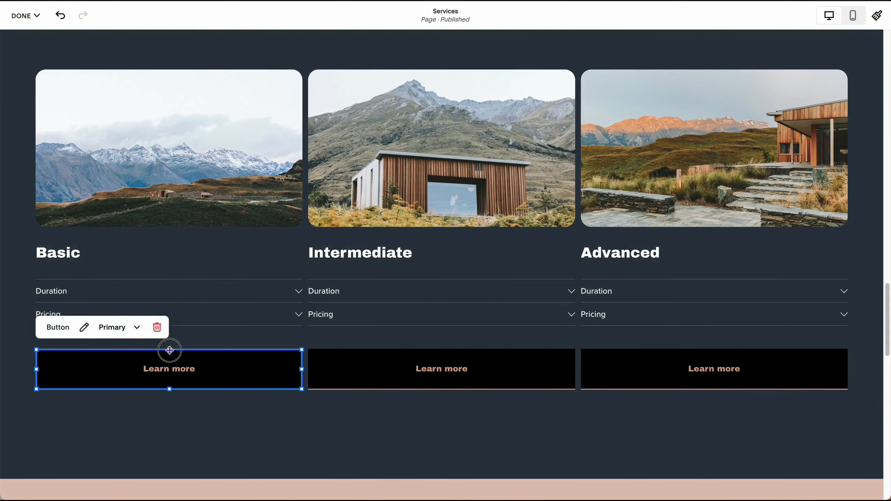
pyautogui.moveTo(170, 350); pyautogui.dragTo(171, 364)
pyautogui.click(340, 366)
pyautogui.click(434, 356)
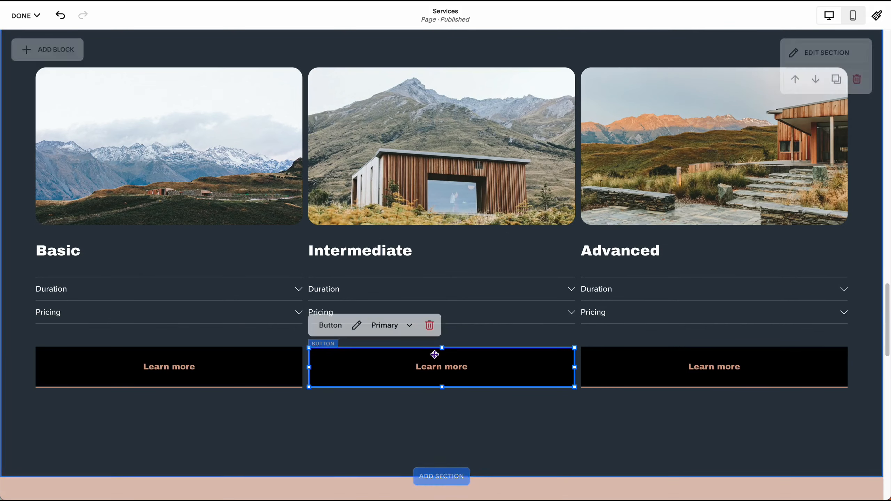
pyautogui.moveTo(442, 348); pyautogui.dragTo(442, 371)
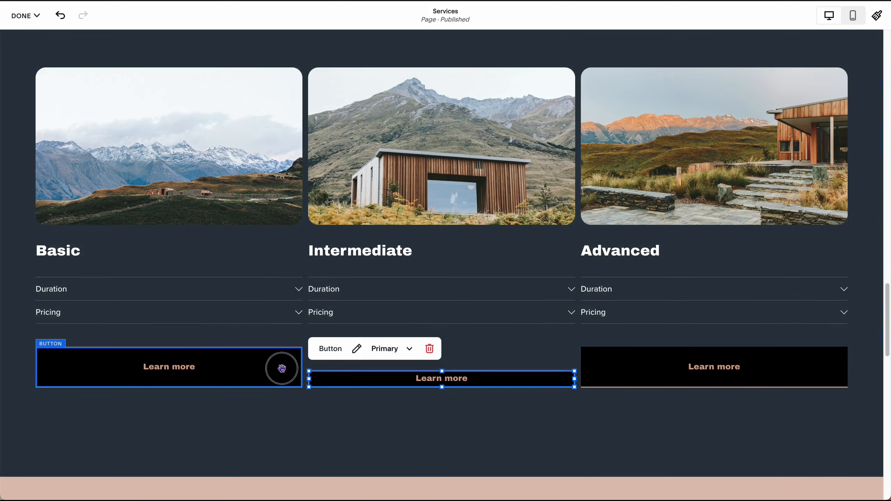
pyautogui.click(259, 367)
pyautogui.moveTo(169, 348); pyautogui.dragTo(170, 372)
pyautogui.click(632, 362)
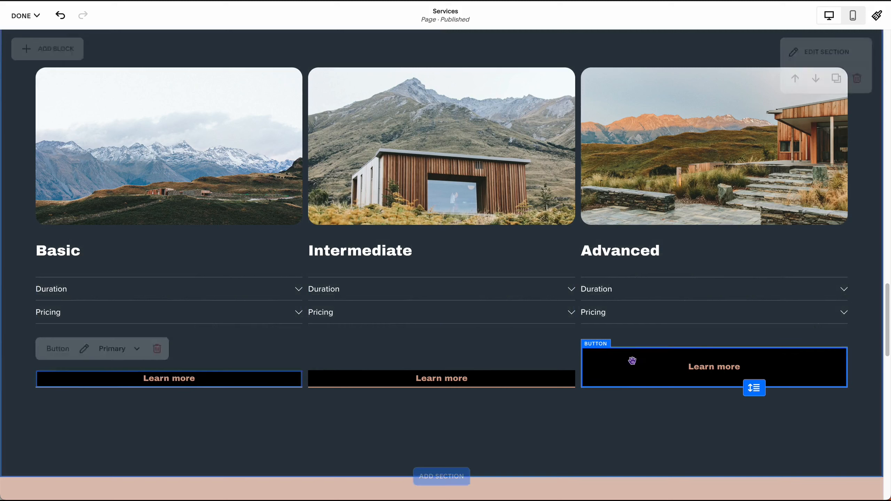
pyautogui.moveTo(715, 348); pyautogui.dragTo(715, 374)
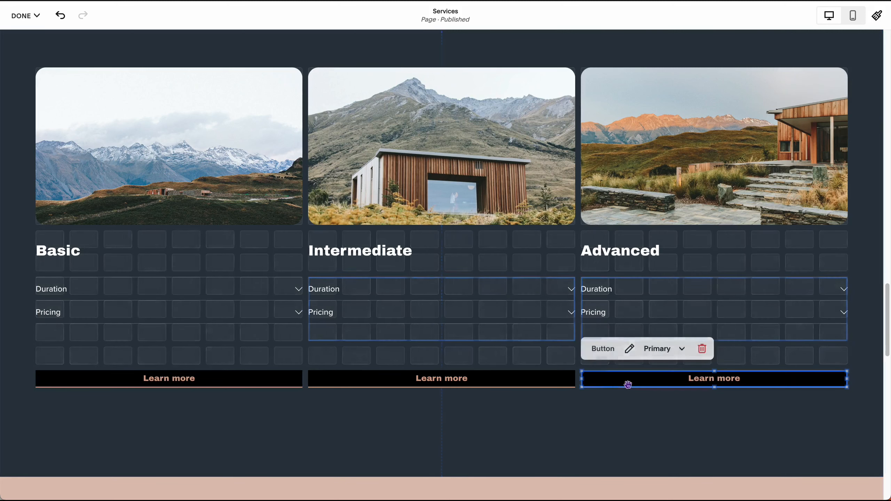
# Step: Move the three Learn more buttons up one grid row, closer to the accordions
pyautogui.click(606, 414)
pyautogui.moveTo(269, 381); pyautogui.dragTo(361, 356)
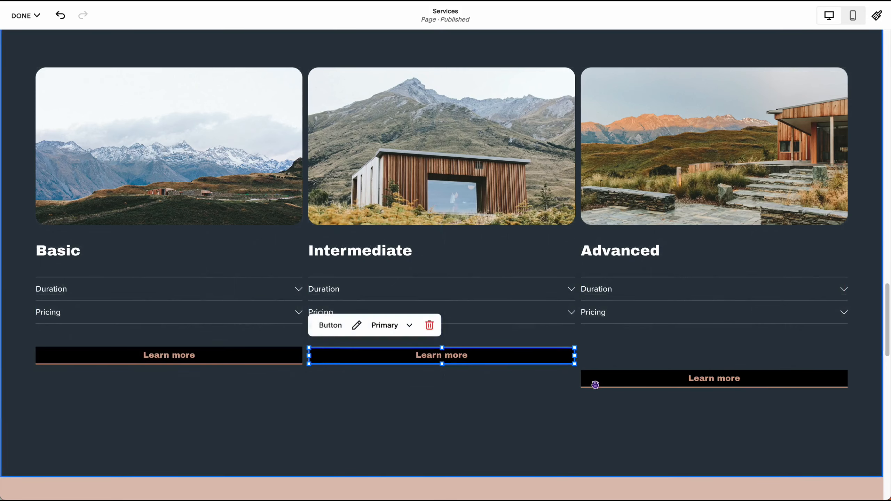
pyautogui.moveTo(593, 381); pyautogui.dragTo(597, 354)
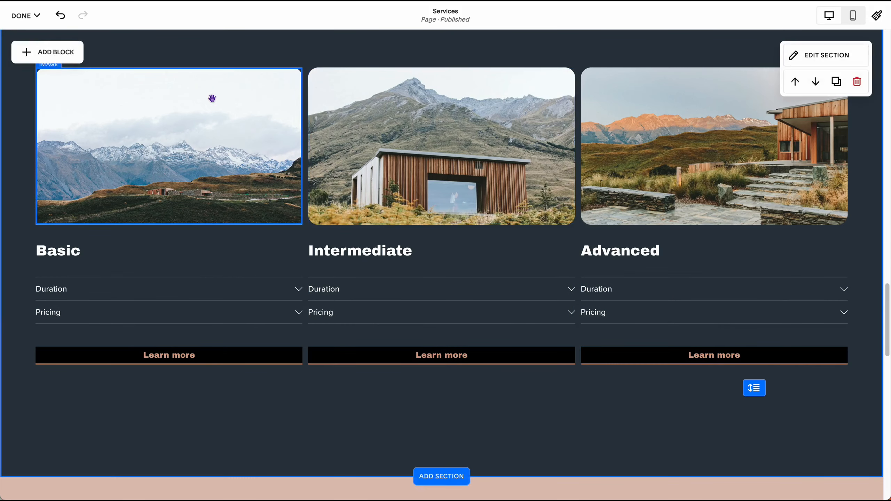
# Step: Shorten the Basic, Intermediate and Advanced images by two grid rows from their upper edges
pyautogui.click(199, 95)
pyautogui.moveTo(170, 114); pyautogui.dragTo(169, 119)
pyautogui.click(446, 75)
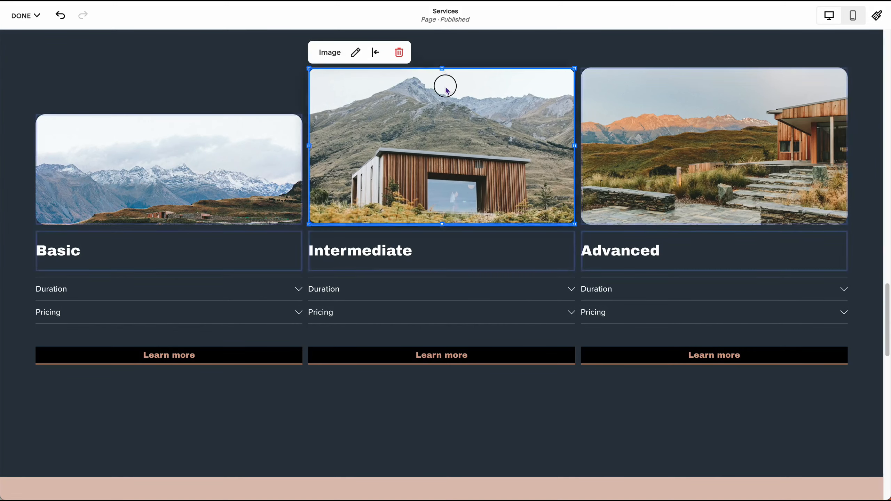
# Step: Move all the section's blocks together up to the first grid row and trim the empty rows below the buttons
pyautogui.moveTo(36, 86); pyautogui.dragTo(724, 385)
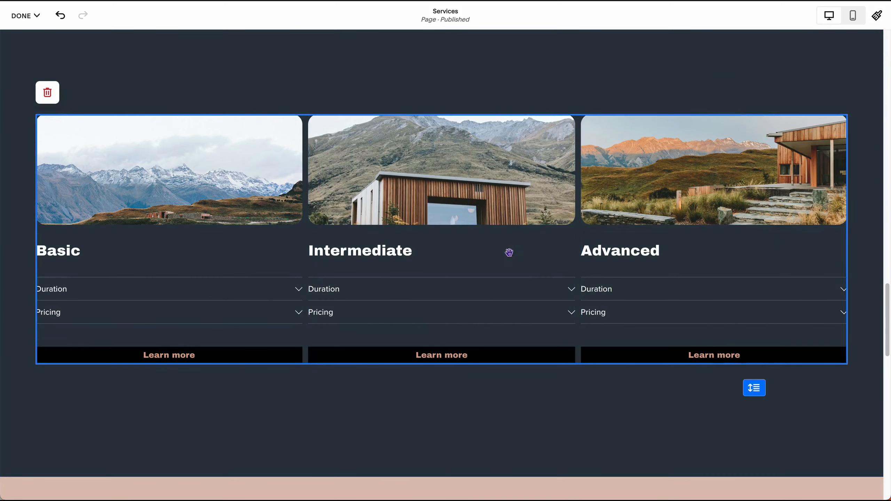
pyautogui.moveTo(512, 184); pyautogui.dragTo(514, 138)
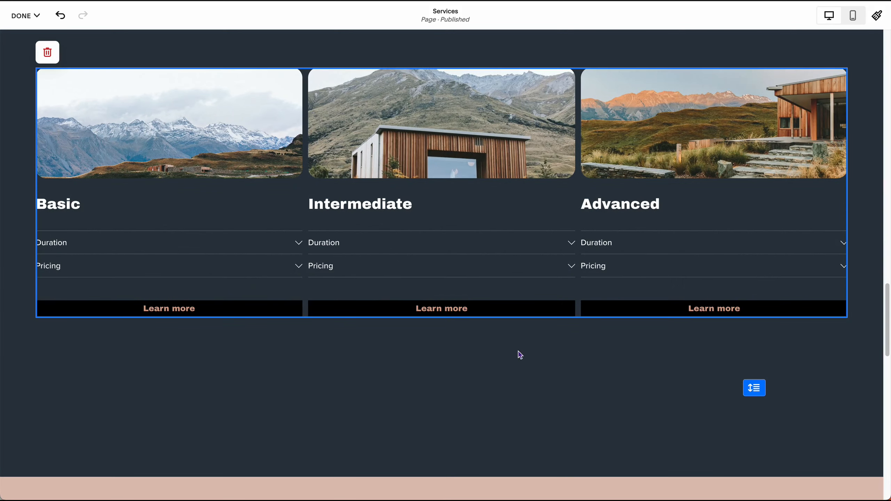
pyautogui.moveTo(754, 387); pyautogui.dragTo(754, 322)
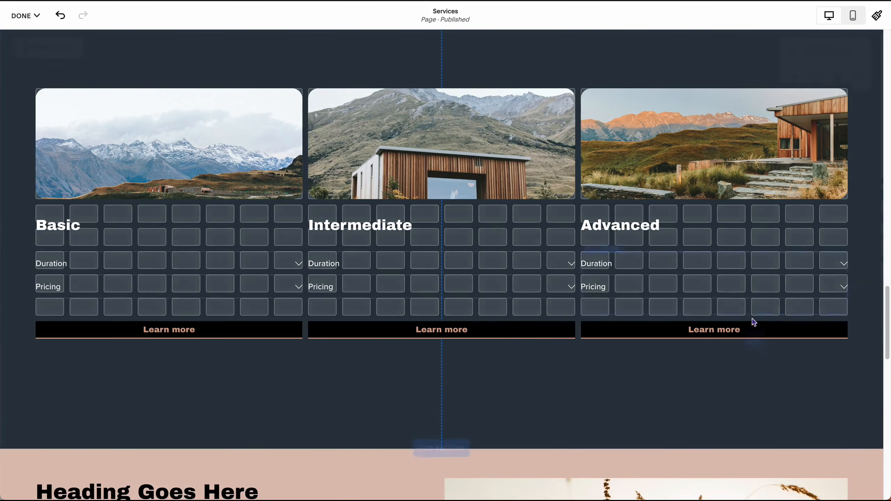
# Step: Review the trimmed section on desktop and switch the editor to mobile view to check its stacked blocks
pyautogui.scroll(4, 587, 390)
pyautogui.scroll(-3, 586, 385)
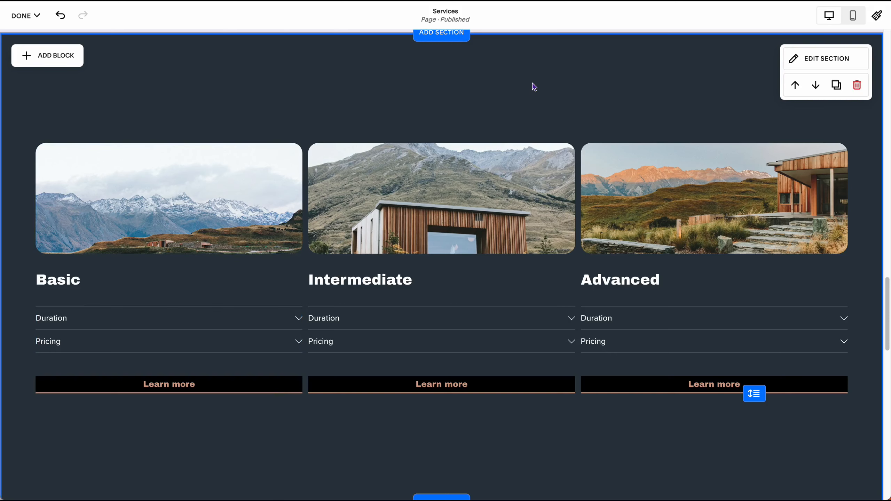
pyautogui.click(853, 15)
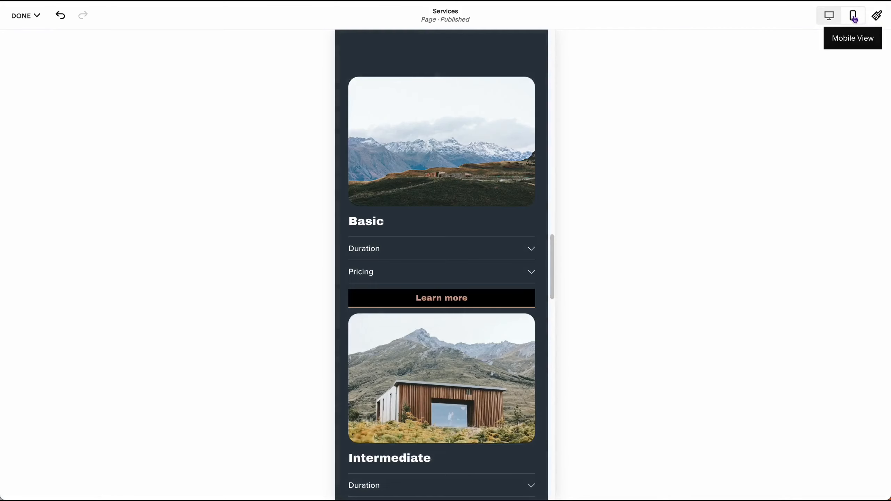
# Step: Review the stacked Basic, Intermediate and Advanced blocks in mobile view and return to the desktop layout at the pink heading-and-image section
pyautogui.scroll(-10, 425, 184)
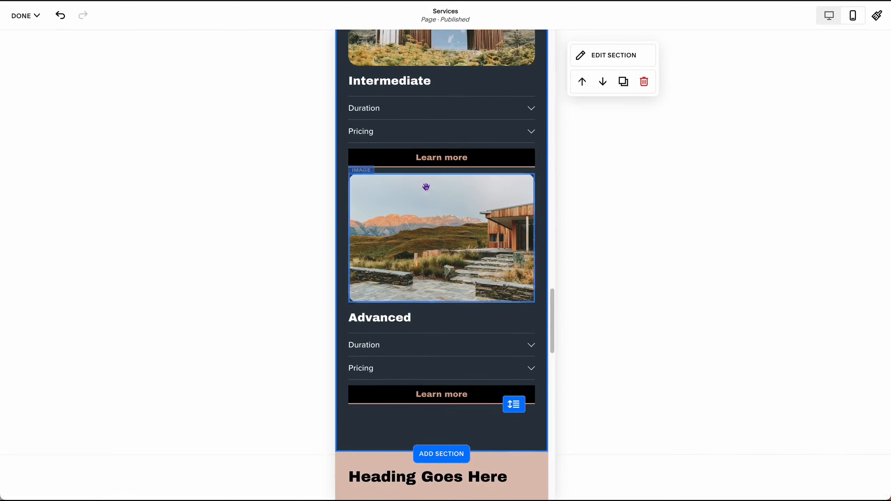
pyautogui.scroll(-3, 424, 185)
pyautogui.scroll(5, 425, 183)
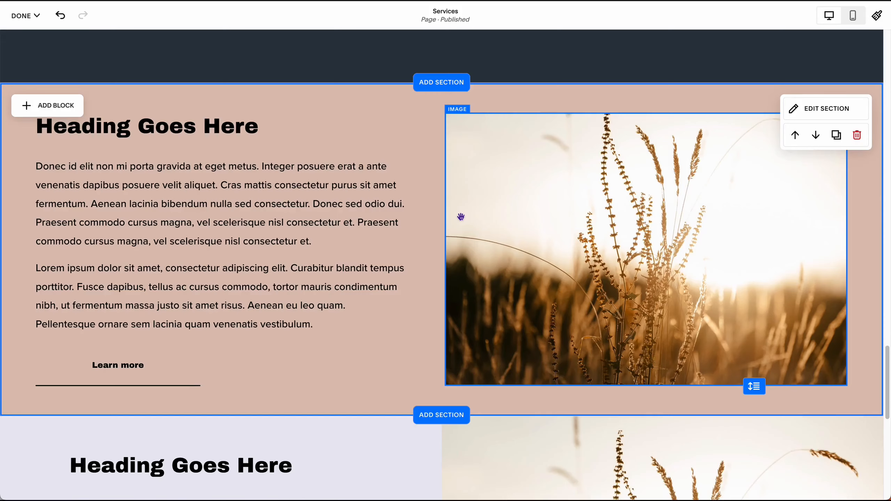
pyautogui.scroll(1, 460, 217)
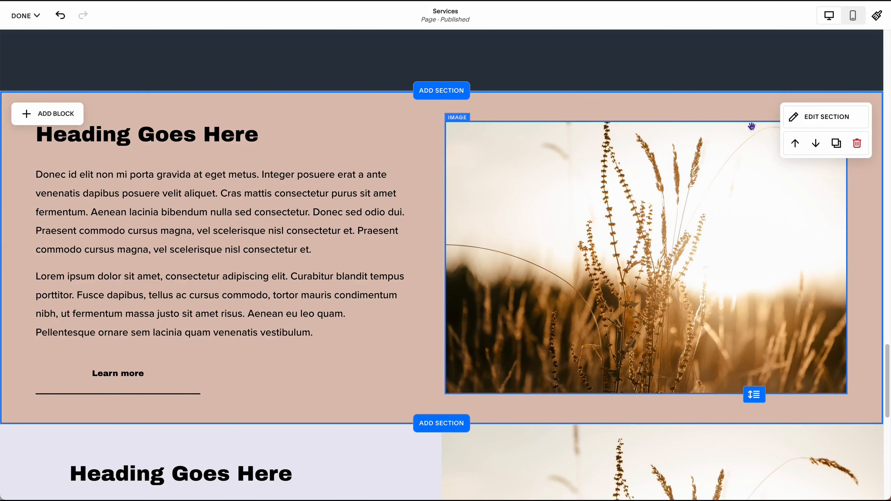
# Step: Compare the pink section's grid without and with gaps, keep the gapped grid, and set the Fill Screen height to L
pyautogui.click(823, 119)
pyautogui.click(816, 228)
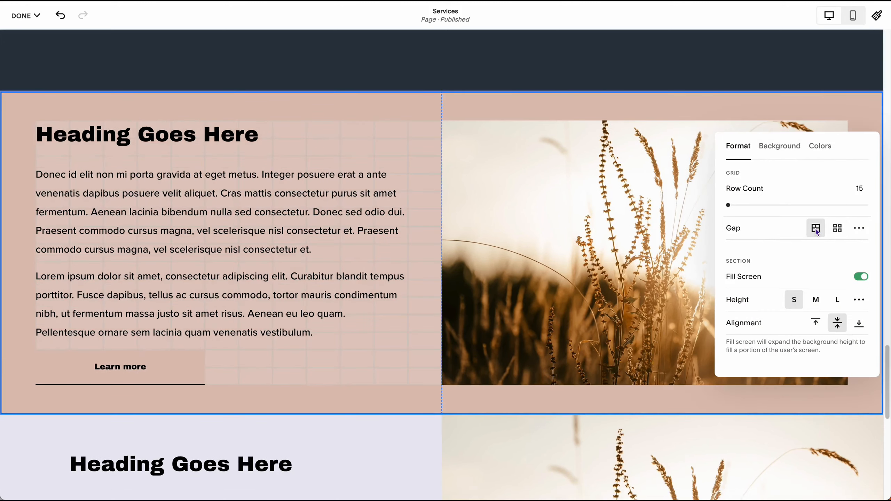
pyautogui.click(836, 232)
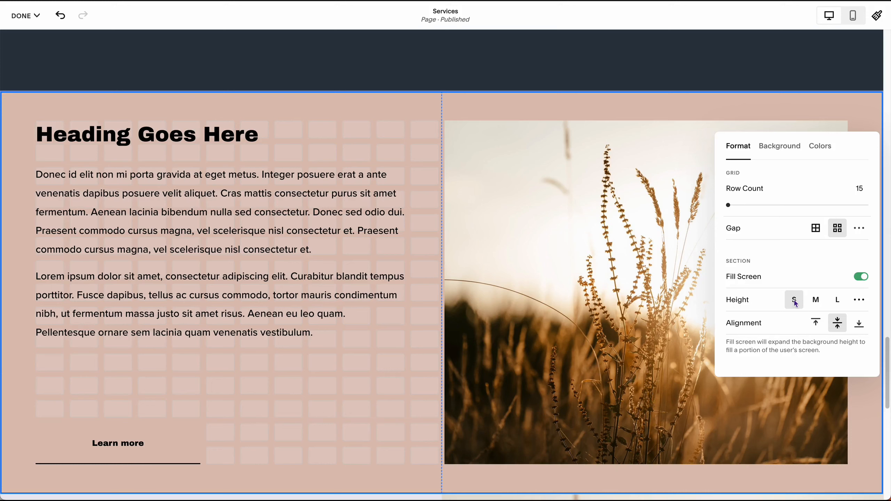
pyautogui.click(838, 301)
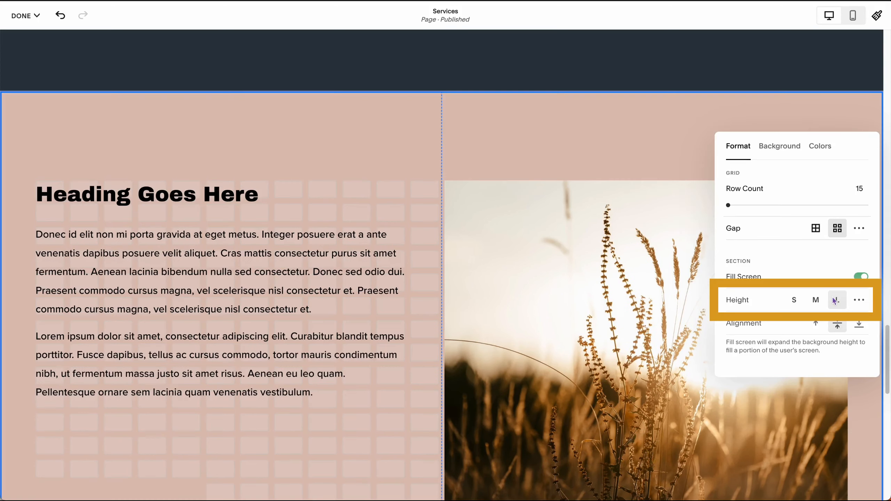
# Step: Shorten the pink section's text block by three grid rows from its lower edge and move the Learn more button up beneath it
pyautogui.scroll(-2, 539, 298)
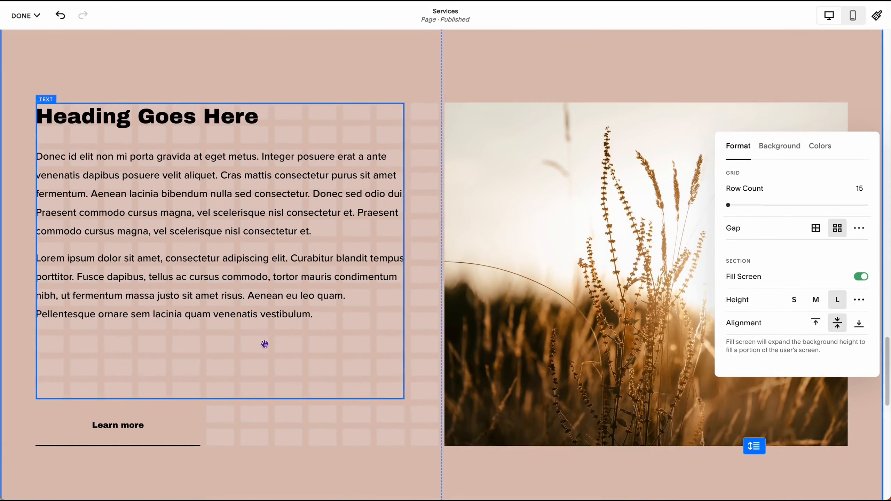
pyautogui.click(212, 388)
pyautogui.moveTo(231, 399); pyautogui.dragTo(224, 334)
pyautogui.moveTo(175, 426); pyautogui.dragTo(174, 368)
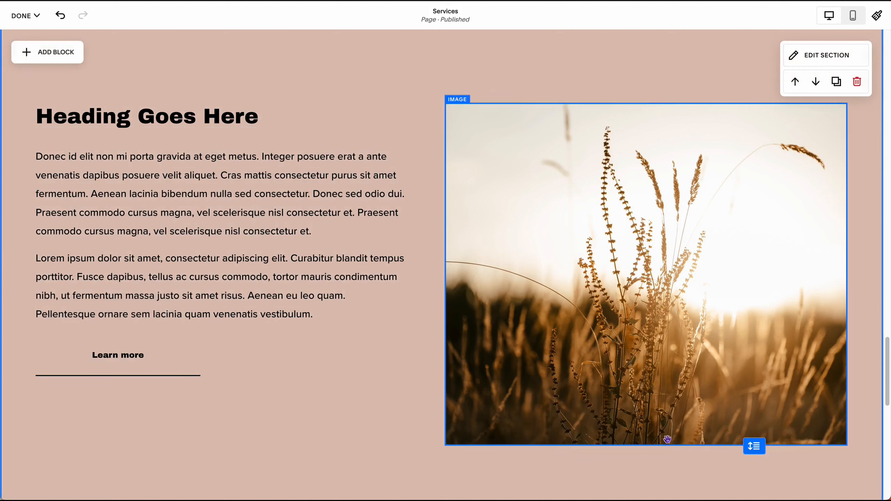
# Step: Shorten the wheat image by three grid rows from its lower edge so it ends level with the Learn more button
pyautogui.click(646, 445)
pyautogui.moveTo(646, 446); pyautogui.dragTo(642, 376)
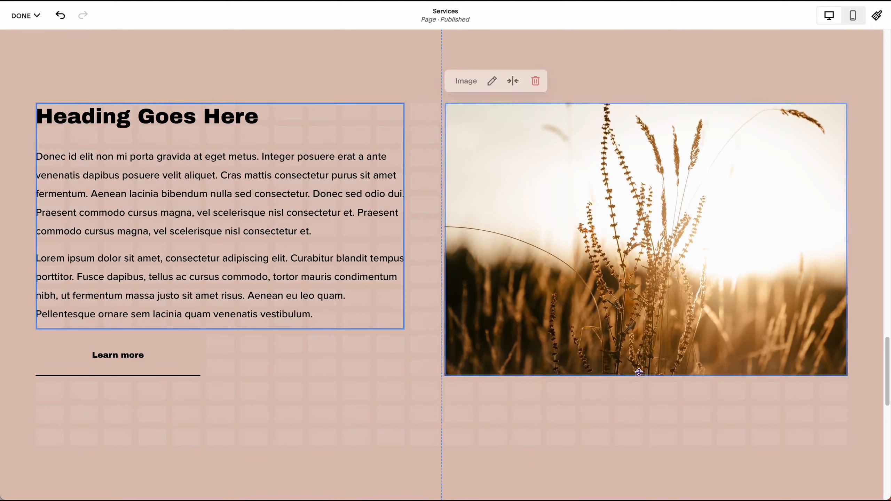
pyautogui.click(435, 390)
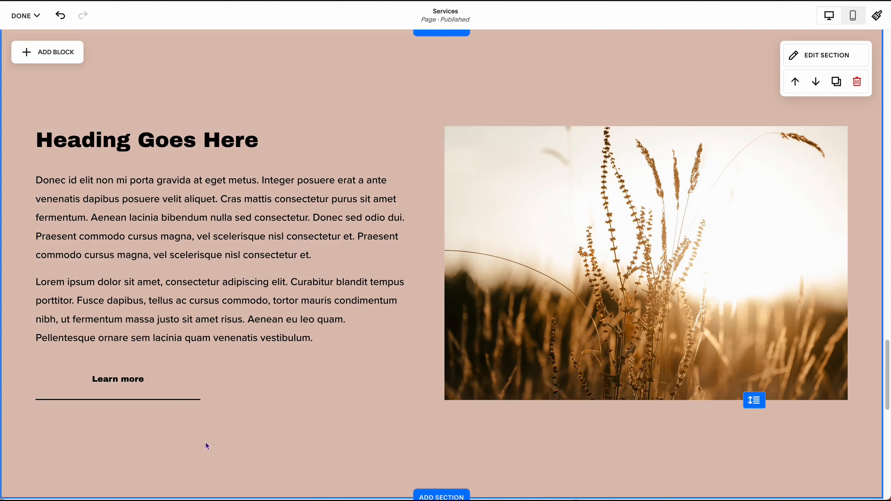
# Step: Show the grid overlay and check the pink section's row count, Fill Screen and alignment settings
pyautogui.press('g')
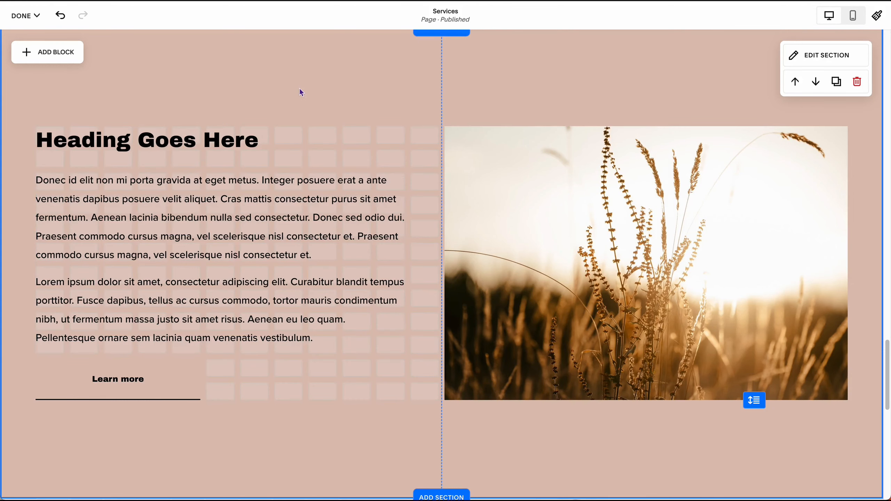
pyautogui.click(818, 56)
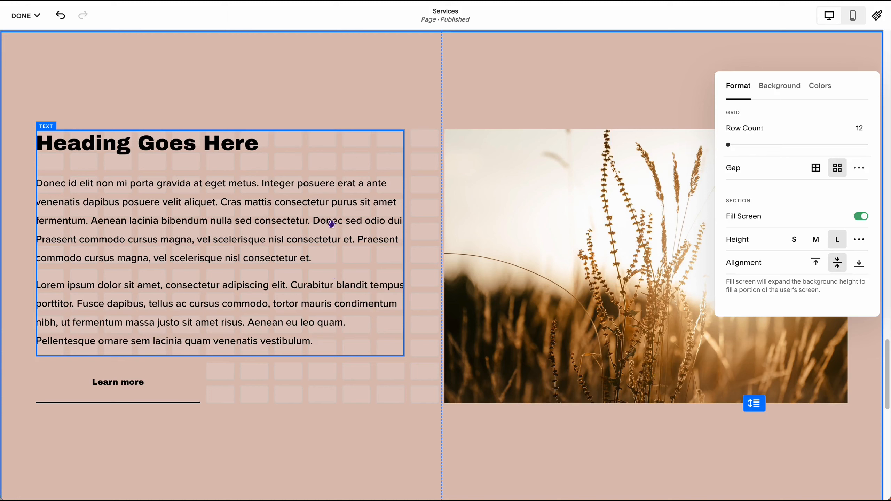
# Step: Extend the wheat image down by one grid row and examine how the section's surrounding space responds
pyautogui.click(636, 384)
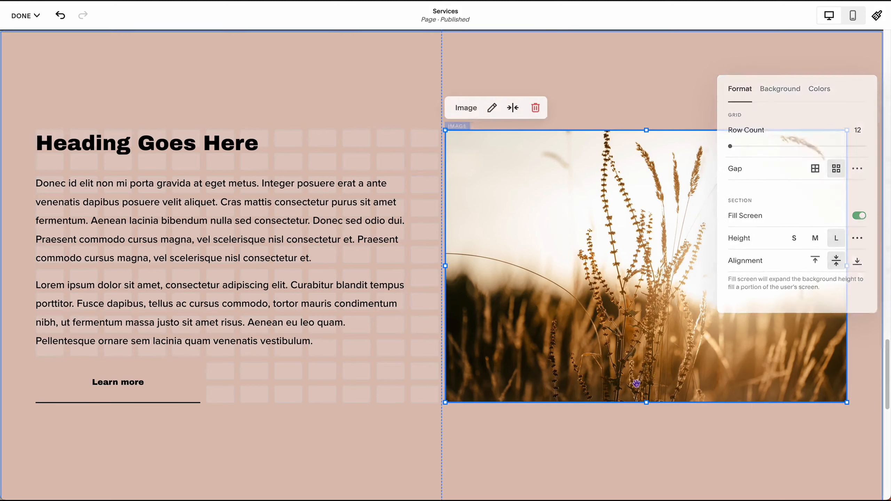
pyautogui.moveTo(647, 404); pyautogui.dragTo(648, 427)
pyautogui.scroll(-1, 523, 387)
pyautogui.scroll(2, 523, 388)
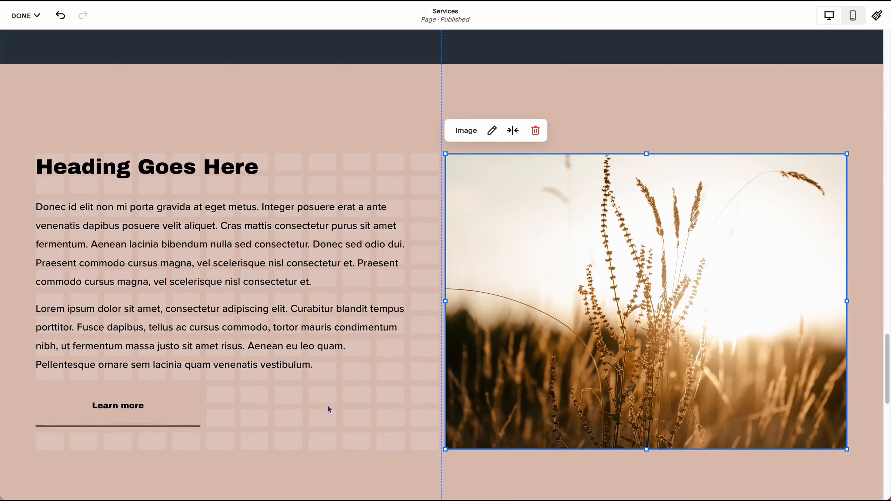
pyautogui.scroll(-1, 329, 408)
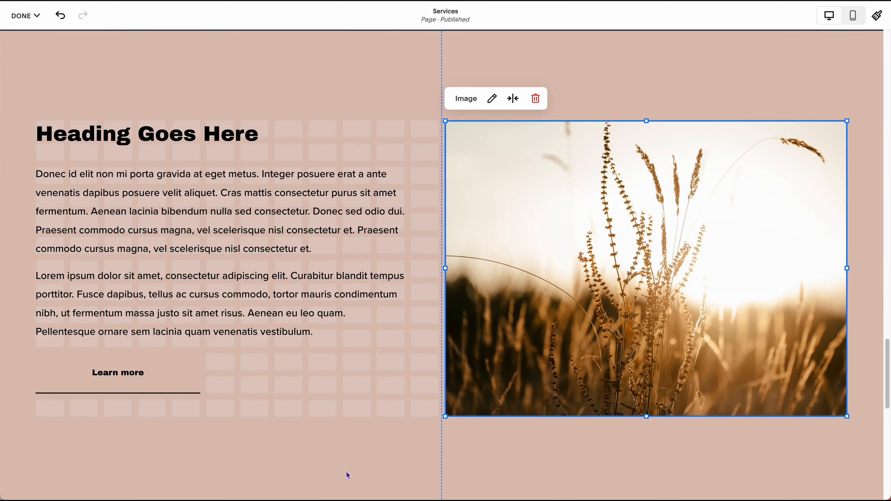
pyautogui.scroll(-1, 363, 454)
pyautogui.scroll(1, 364, 454)
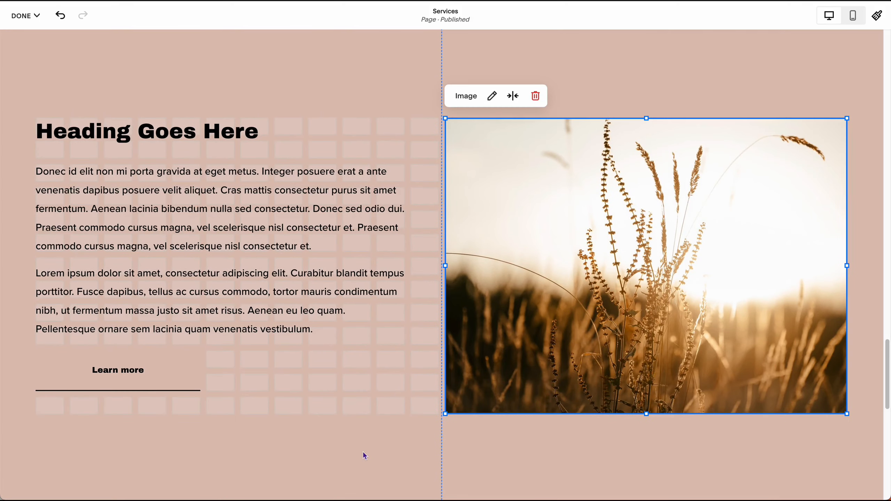
pyautogui.scroll(1, 363, 453)
pyautogui.scroll(-1, 365, 453)
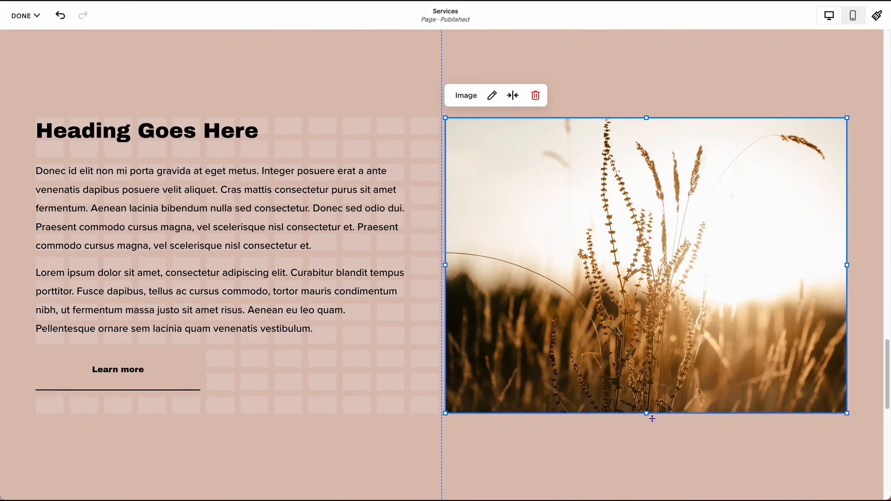
# Step: Extend the wheat image down by three more grid rows and examine the section's height and padding
pyautogui.moveTo(652, 419); pyautogui.dragTo(647, 485)
pyautogui.scroll(-2, 585, 368)
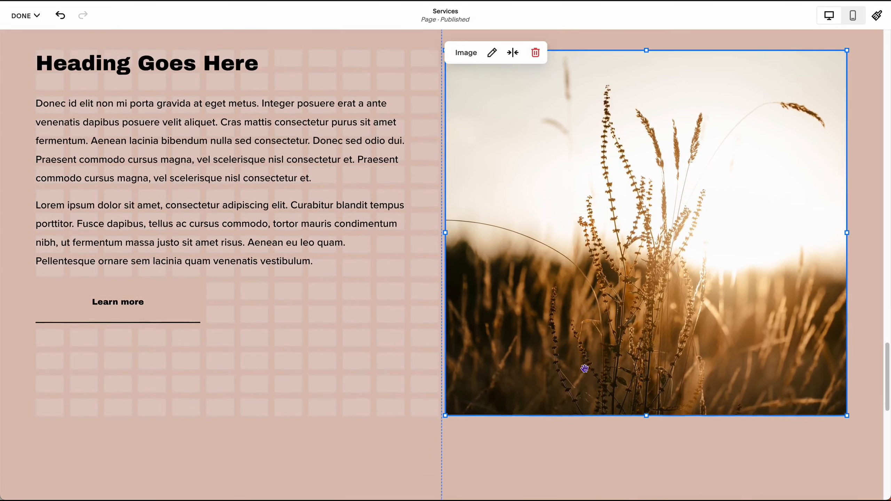
pyautogui.scroll(-1, 585, 369)
pyautogui.scroll(2, 583, 368)
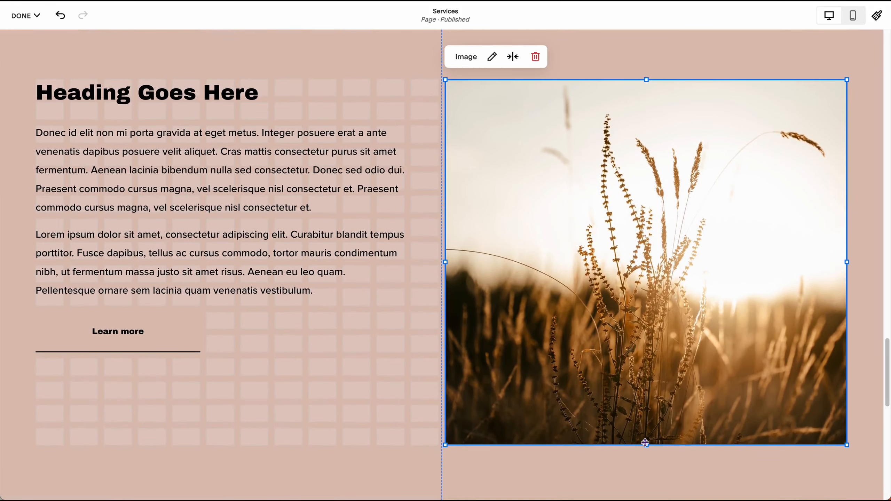
# Step: Shorten the wheat image by four grid rows to align with the Learn more button and check the section's vertical spacing
pyautogui.moveTo(646, 444); pyautogui.dragTo(646, 352)
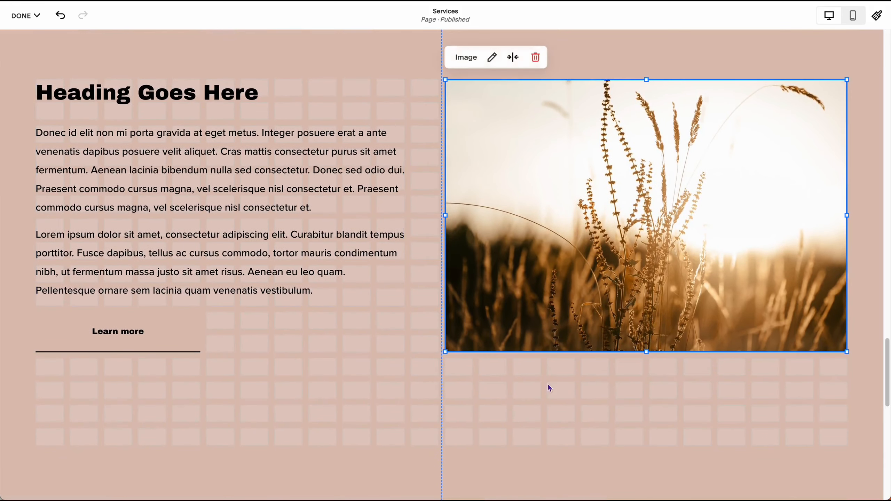
pyautogui.click(591, 435)
pyautogui.scroll(1, 716, 354)
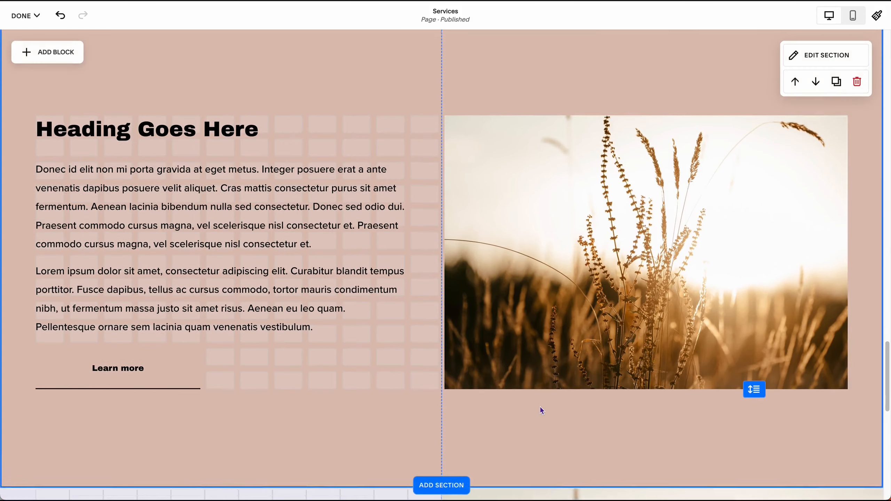
pyautogui.scroll(1, 540, 408)
pyautogui.scroll(-1, 540, 408)
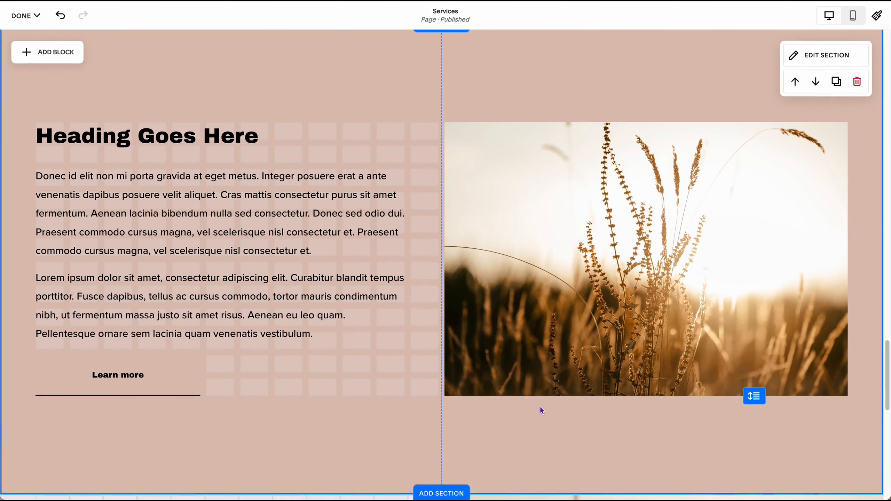
pyautogui.scroll(1, 540, 407)
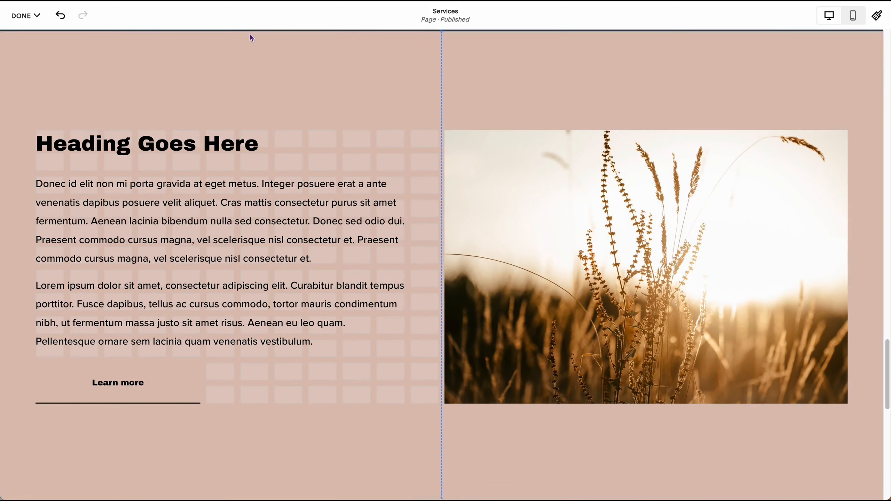
pyautogui.scroll(-1, 336, 463)
pyautogui.scroll(1, 362, 417)
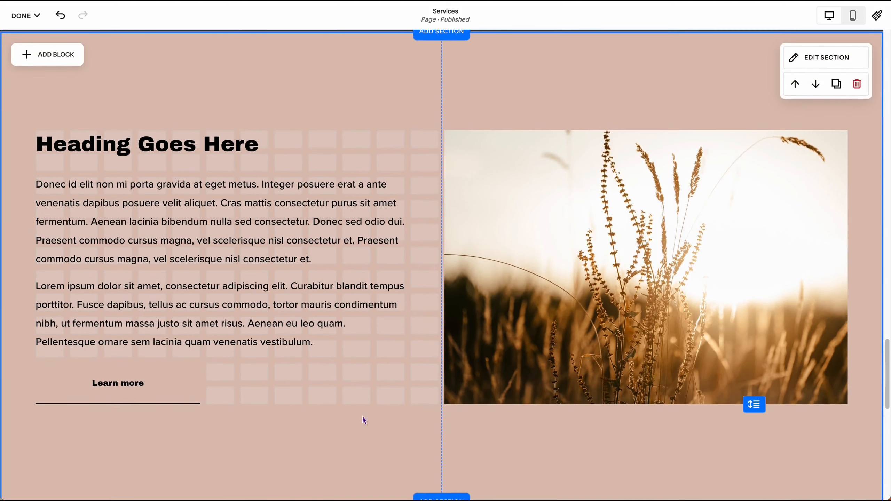
# Step: Switch to mobile view and examine the pink section's stacked text, image and button, including the paragraphs inside the text block
pyautogui.click(853, 16)
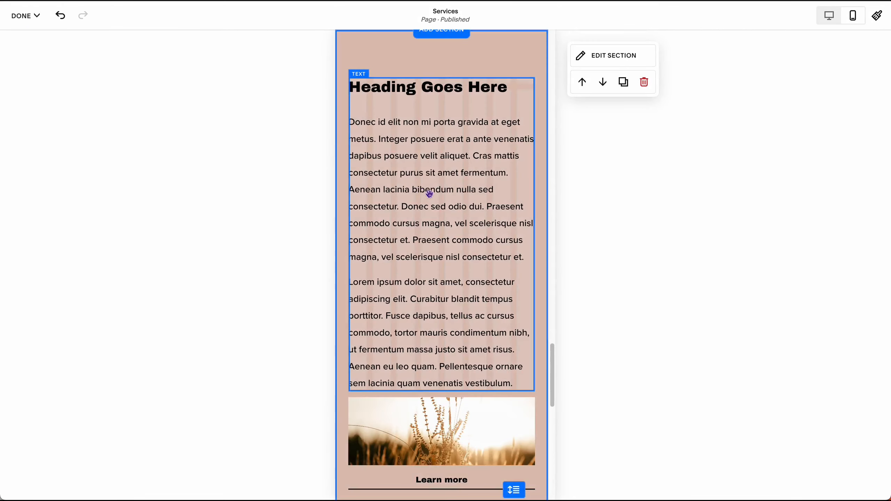
pyautogui.scroll(-3, 431, 194)
pyautogui.scroll(2, 431, 194)
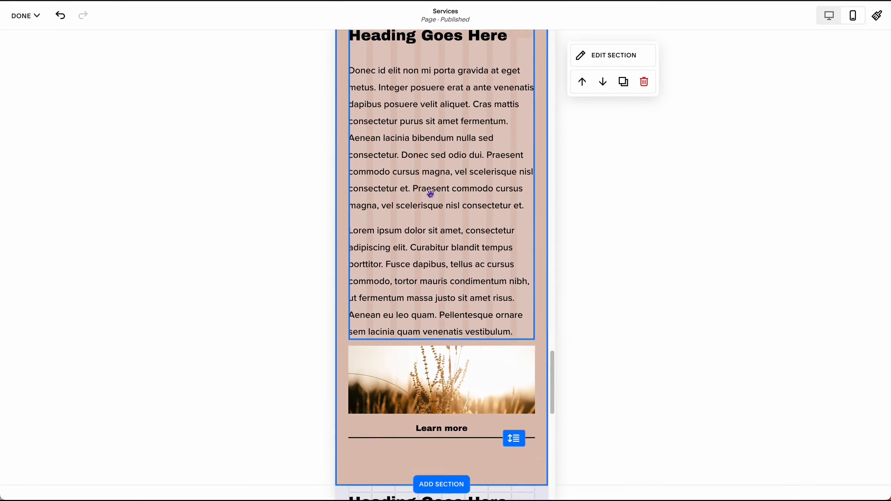
pyautogui.scroll(1, 431, 194)
pyautogui.click(427, 279)
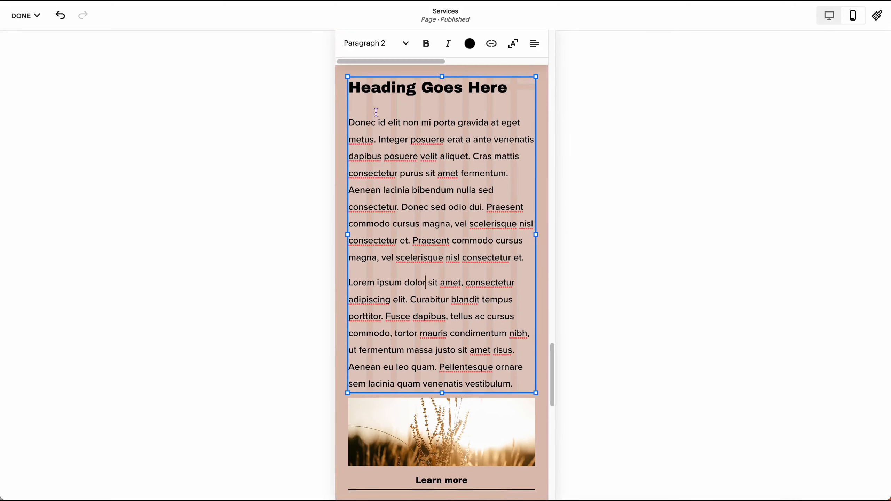
pyautogui.moveTo(395, 283); pyautogui.dragTo(522, 384)
pyautogui.click(409, 219)
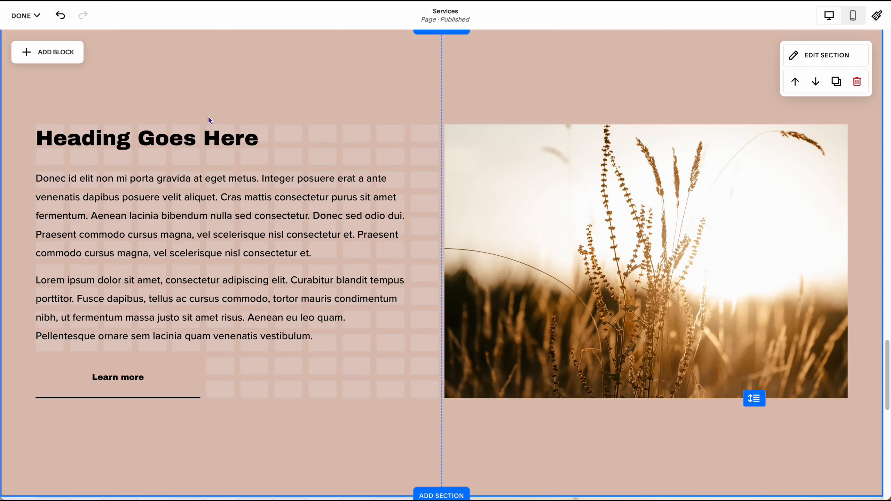
# Step: Save the Services page changes and finish the current editing session
pyautogui.click(25, 17)
pyautogui.click(20, 19)
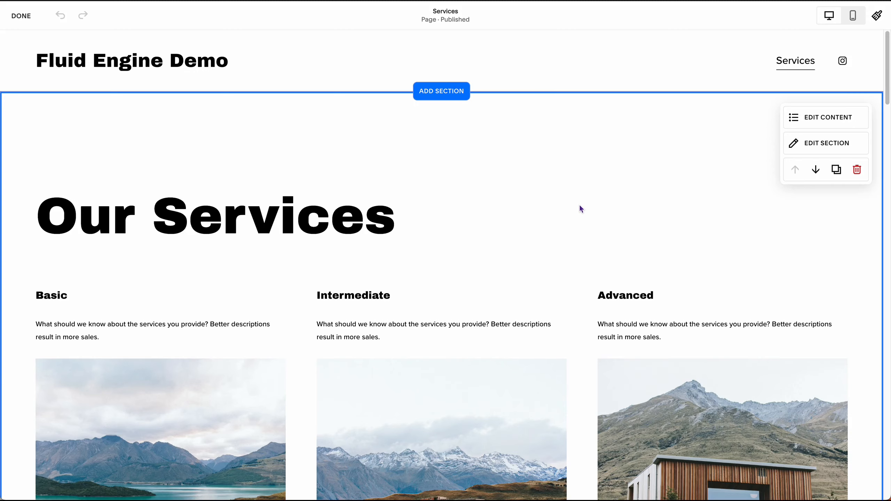
# Step: Review the Services page on desktop from Our Services down to the pink section, then check the service blocks in mobile view
pyautogui.scroll(-7, 579, 206)
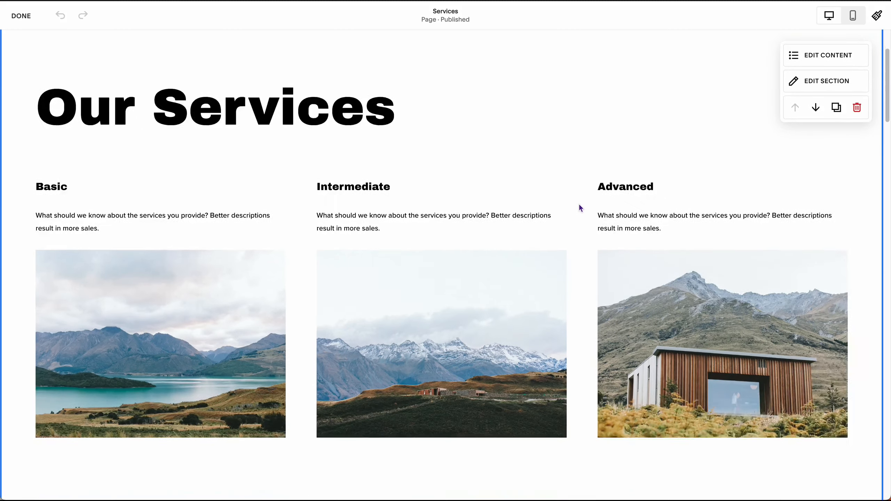
pyautogui.scroll(-20, 561, 312)
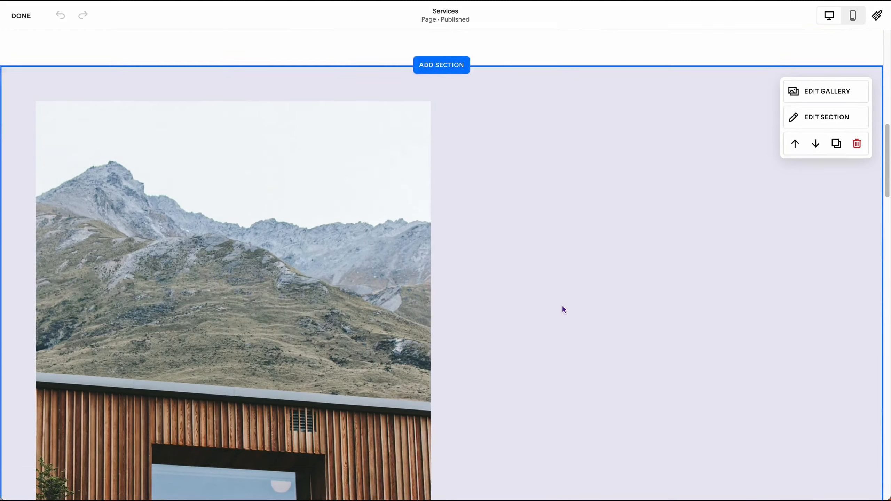
pyautogui.scroll(-14, 564, 309)
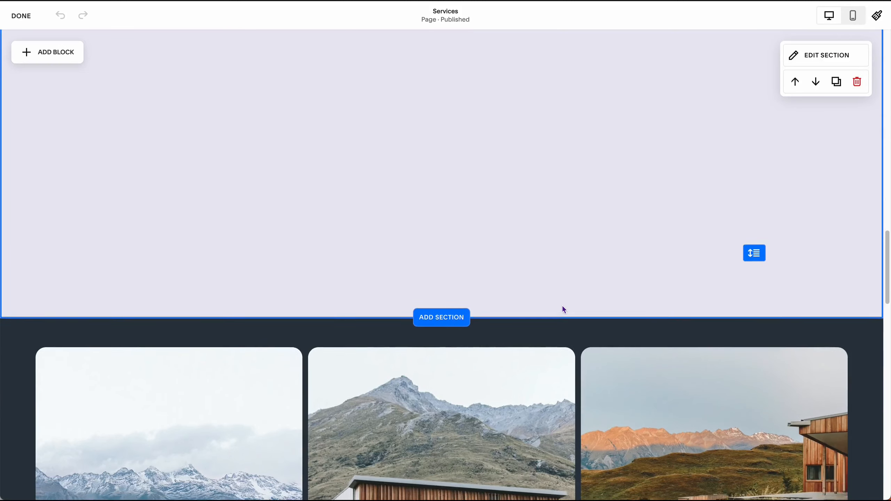
pyautogui.scroll(-2, 562, 305)
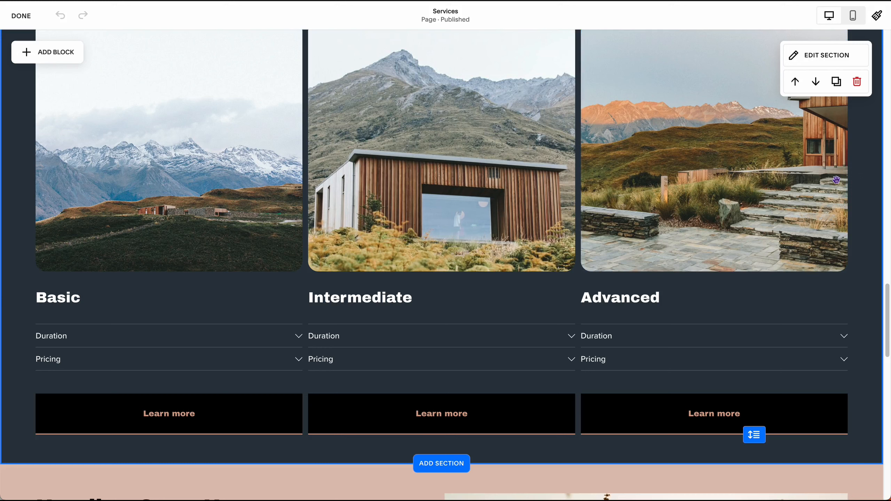
pyautogui.scroll(-9, 465, 174)
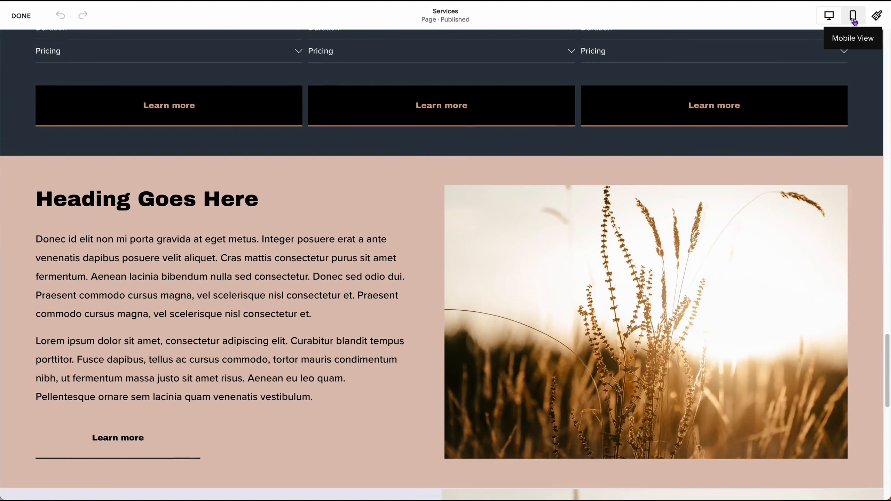
pyautogui.click(854, 17)
pyautogui.scroll(-4, 431, 391)
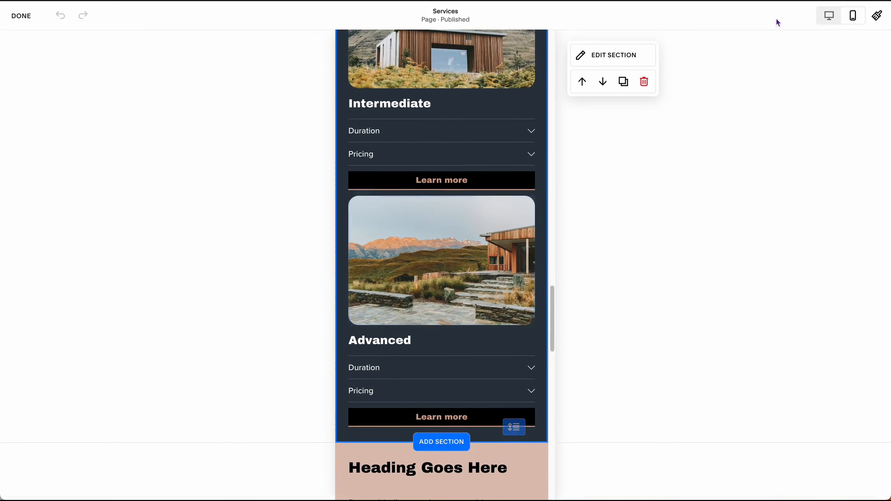
# Step: In desktop view, add a blank section below the service blocks and insert an image block spanning the grid's left half, ten rows tall
pyautogui.click(829, 16)
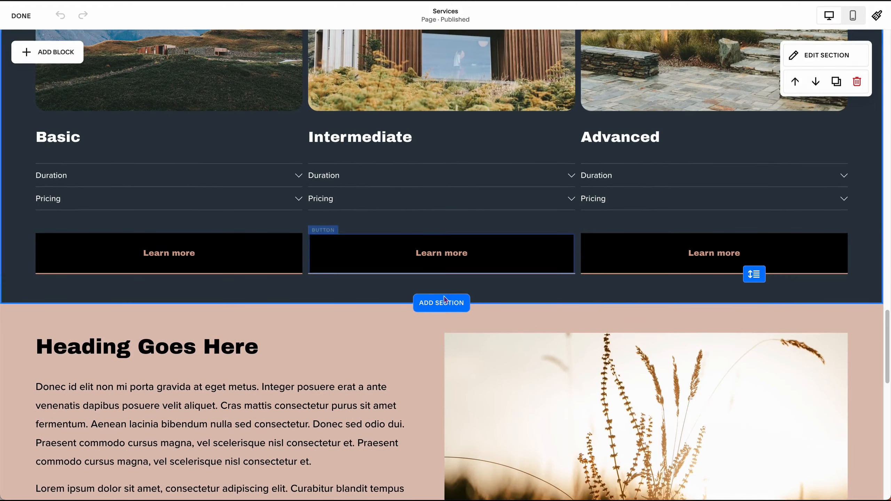
pyautogui.click(441, 302)
pyautogui.click(91, 153)
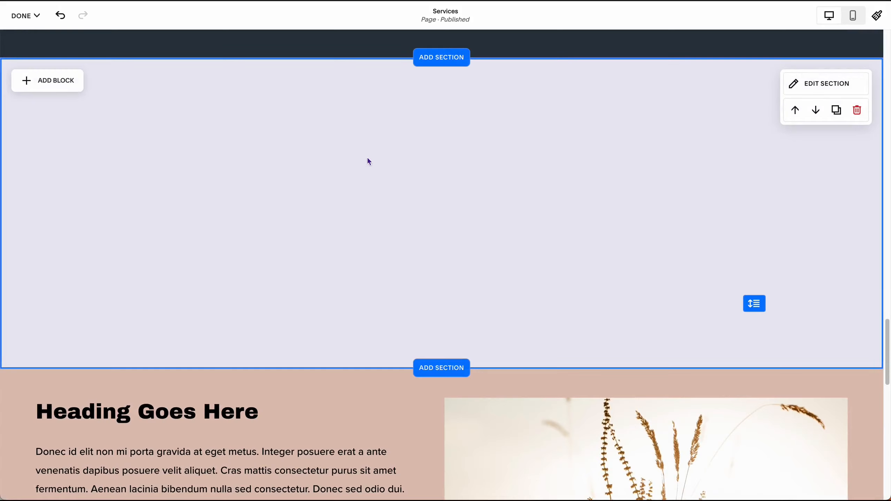
pyautogui.click(124, 151)
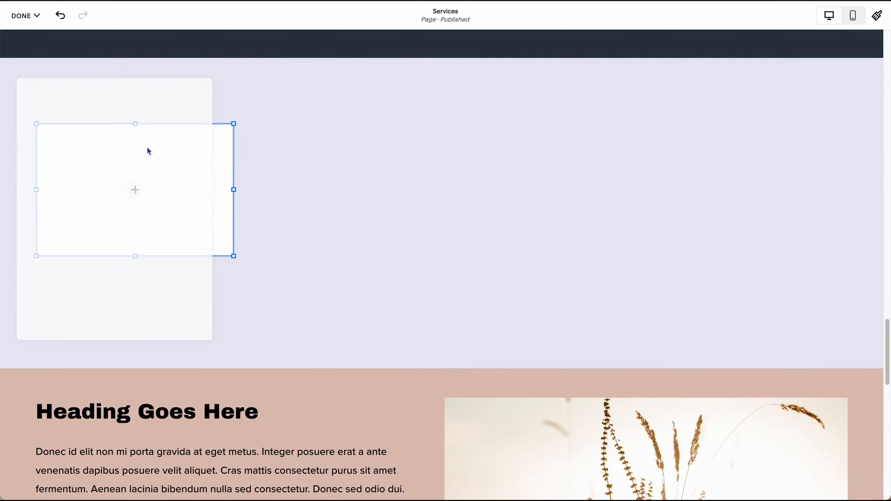
pyautogui.moveTo(233, 201); pyautogui.dragTo(242, 344)
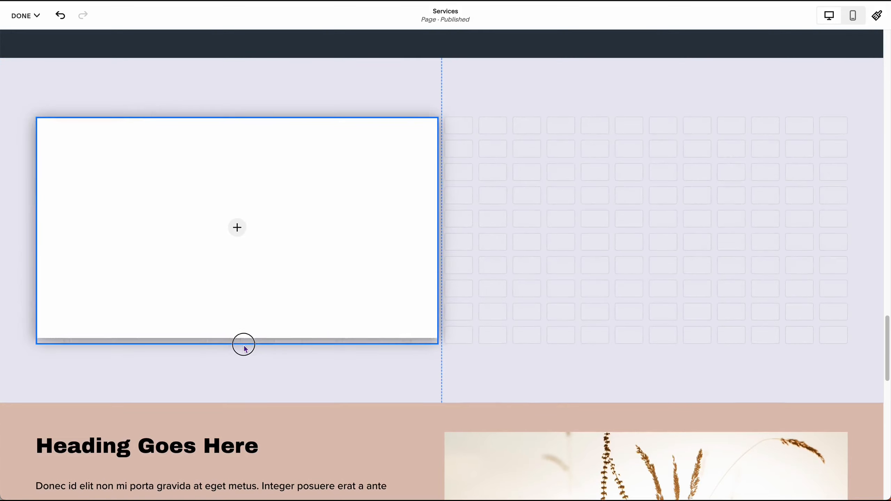
# Step: Fill the empty image block with the purple wave picture from the free Unsplash images
pyautogui.click(82, 93)
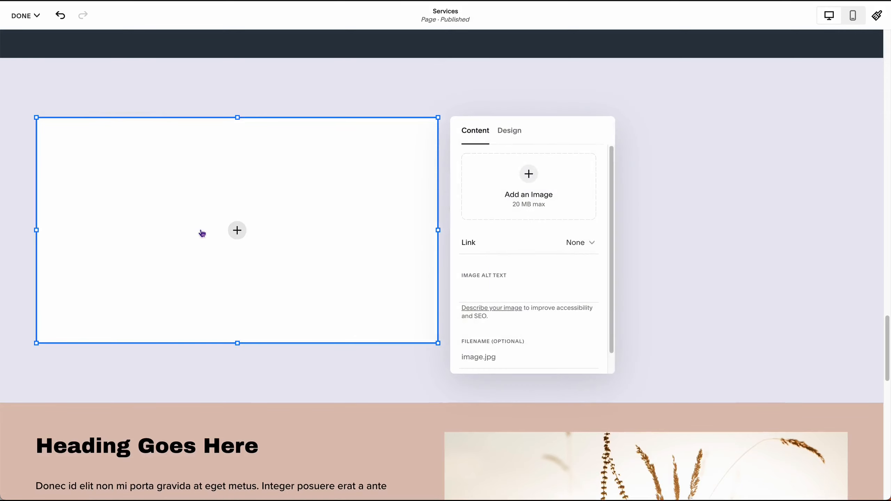
pyautogui.click(495, 175)
pyautogui.click(505, 223)
pyautogui.click(290, 115)
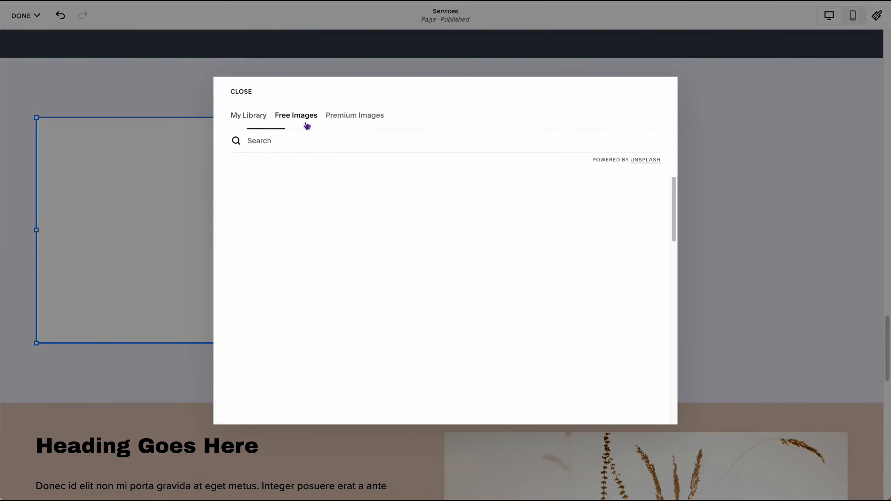
pyautogui.scroll(-6, 344, 285)
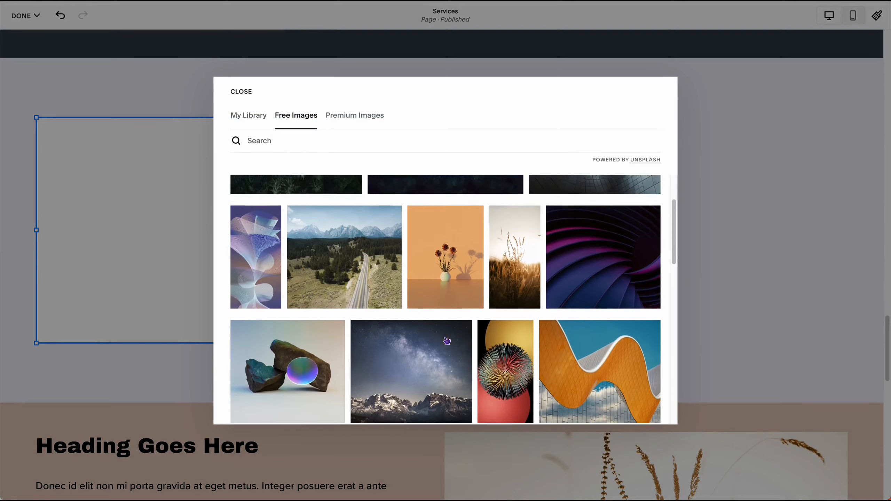
pyautogui.click(294, 302)
pyautogui.click(556, 314)
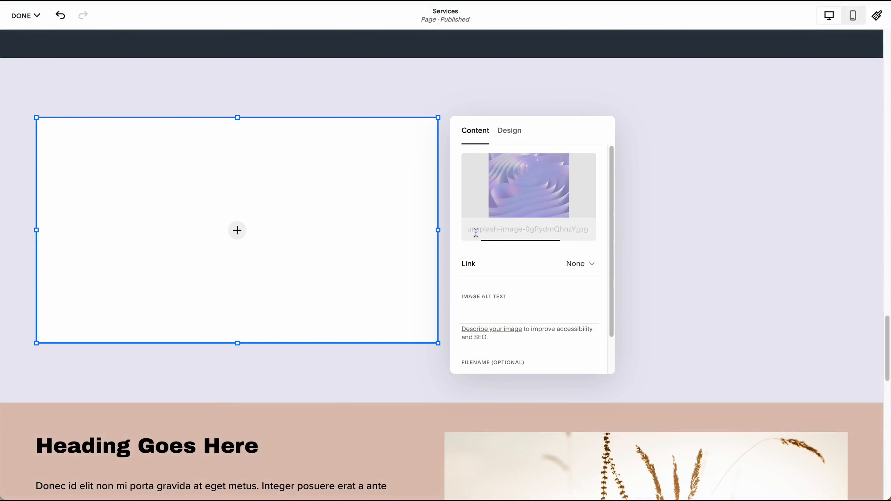
pyautogui.click(645, 179)
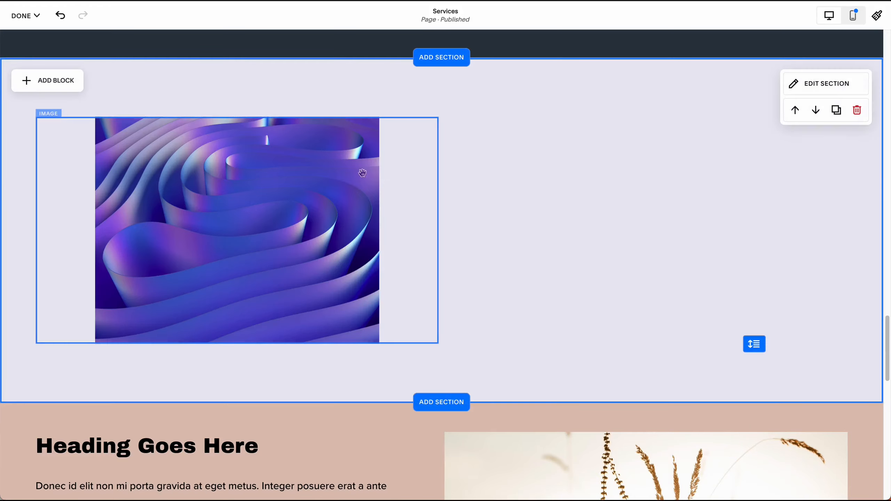
# Step: Set the purple wave image's design to Fill so it covers its whole block
pyautogui.click(330, 173)
pyautogui.click(83, 95)
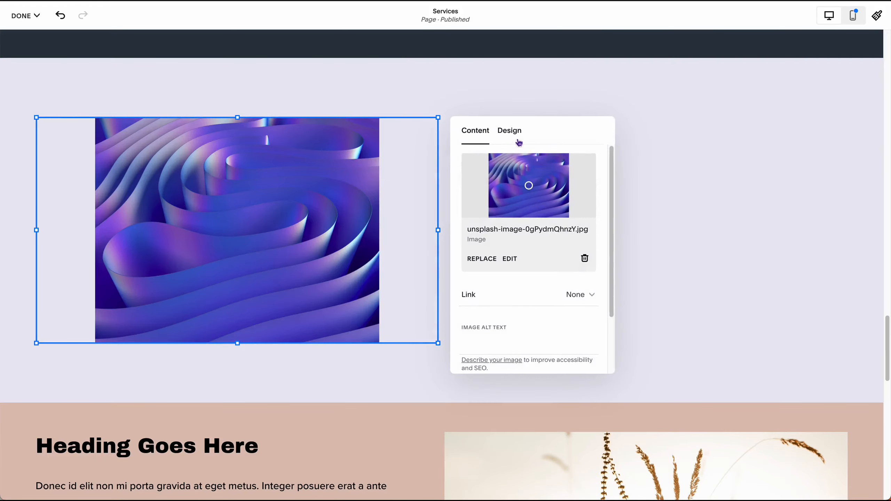
pyautogui.click(510, 131)
pyautogui.click(532, 167)
pyautogui.click(681, 167)
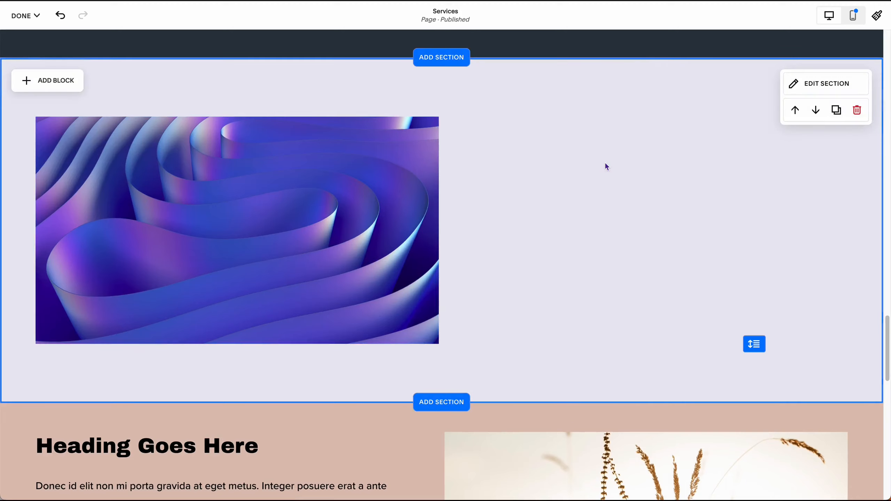
# Step: Add a text block and a button block to the section with the purple wave image
pyautogui.click(49, 81)
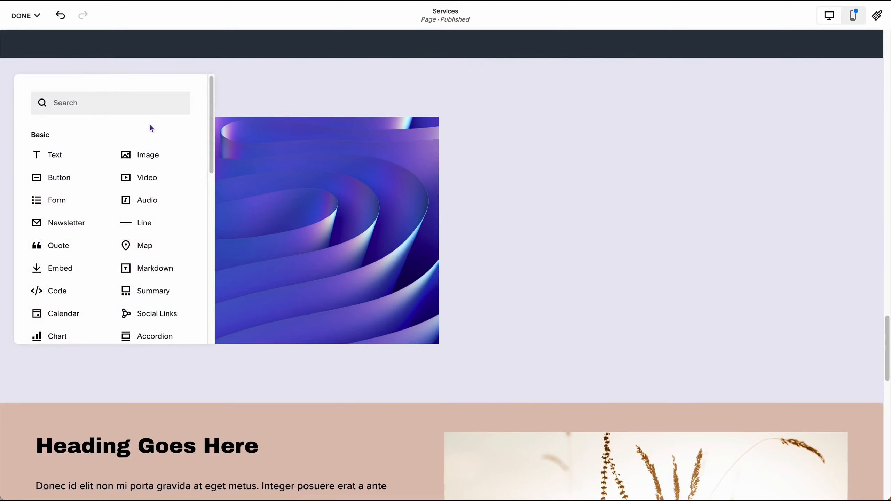
pyautogui.click(70, 154)
pyautogui.click(67, 129)
pyautogui.click(558, 165)
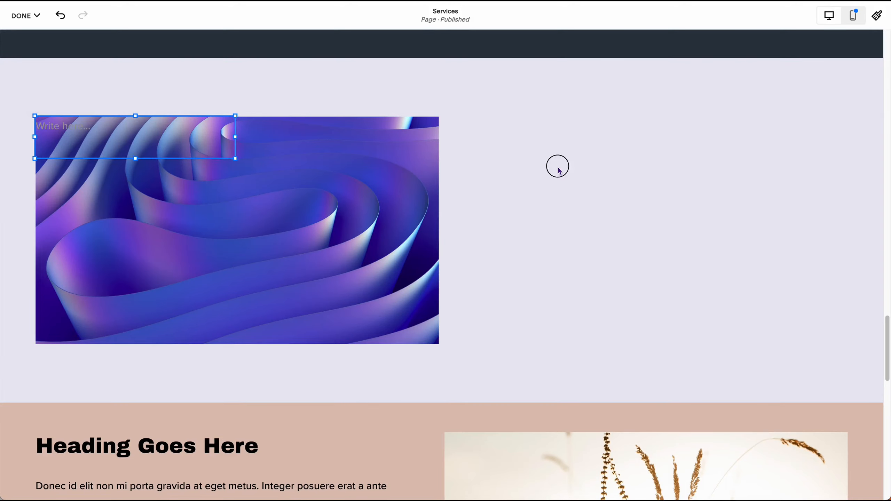
pyautogui.click(42, 81)
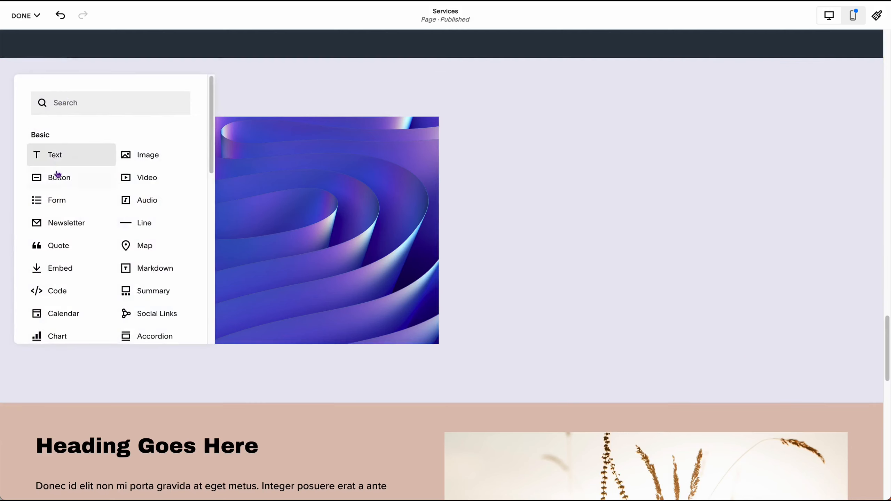
pyautogui.click(56, 175)
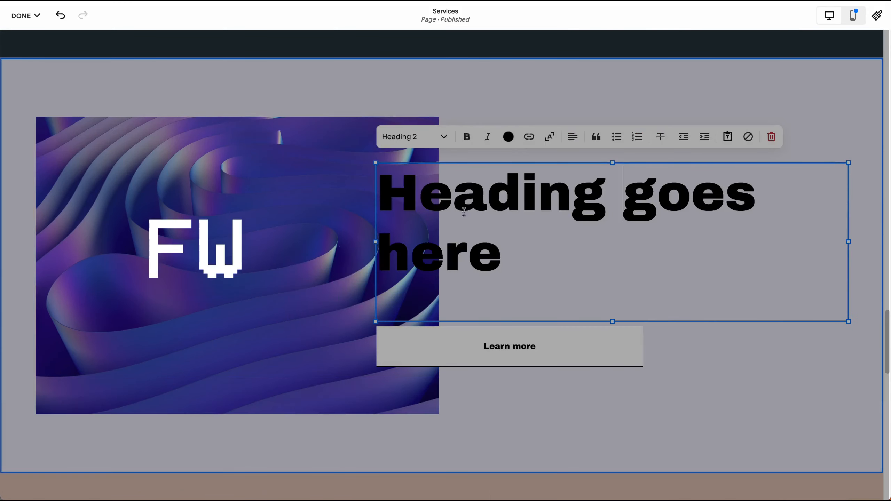
# Step: Apply a smaller text style to the "Heading goes here" line and finish editing the text block
pyautogui.click(444, 137)
pyautogui.click(409, 277)
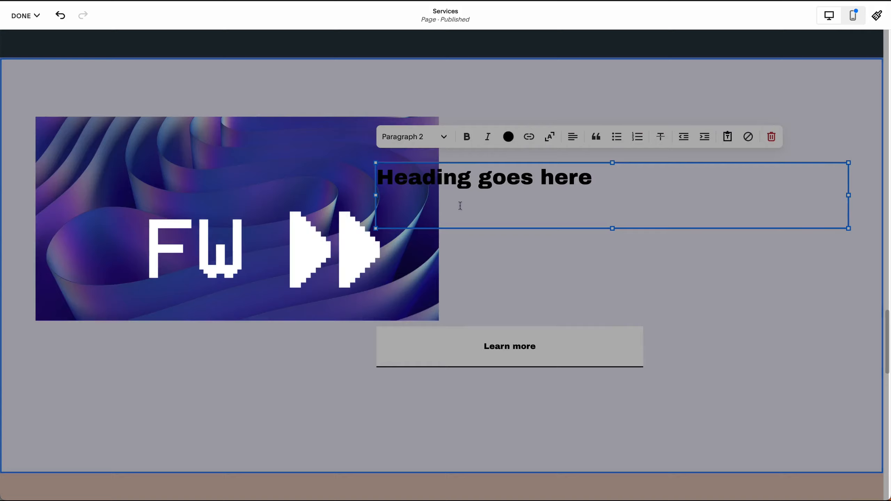
pyautogui.click(756, 10)
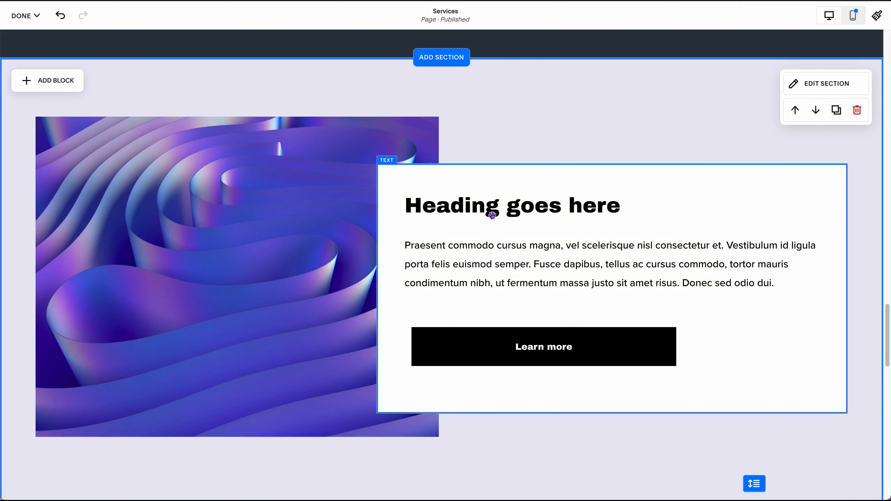
# Step: Shorten the white text block overlapping the purple image by one grid row at its bottom edge
pyautogui.click(624, 412)
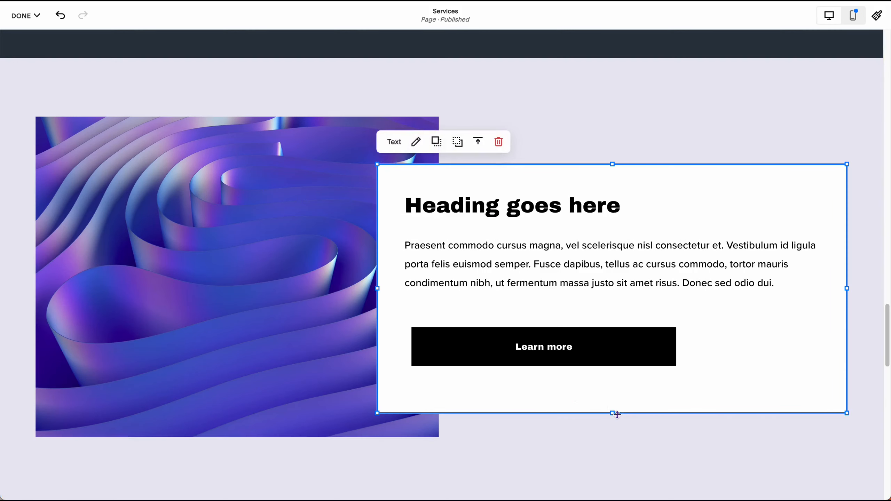
pyautogui.moveTo(618, 415); pyautogui.dragTo(613, 393)
pyautogui.click(597, 443)
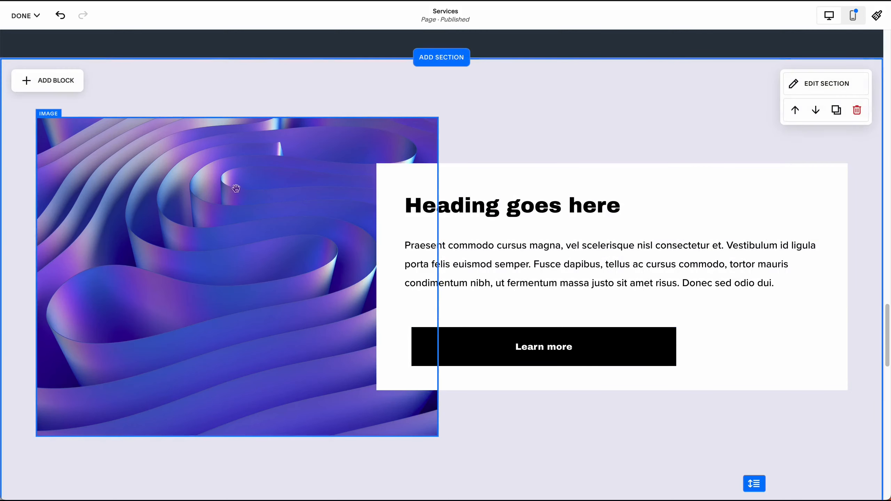
# Step: Check the purple image's design settings, including its Fill option and corner radius
pyautogui.click(200, 207)
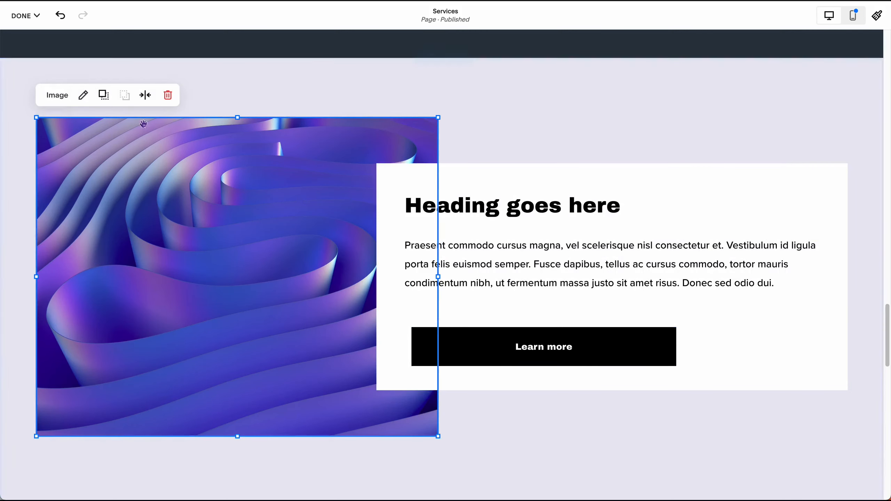
pyautogui.click(86, 94)
pyautogui.click(510, 136)
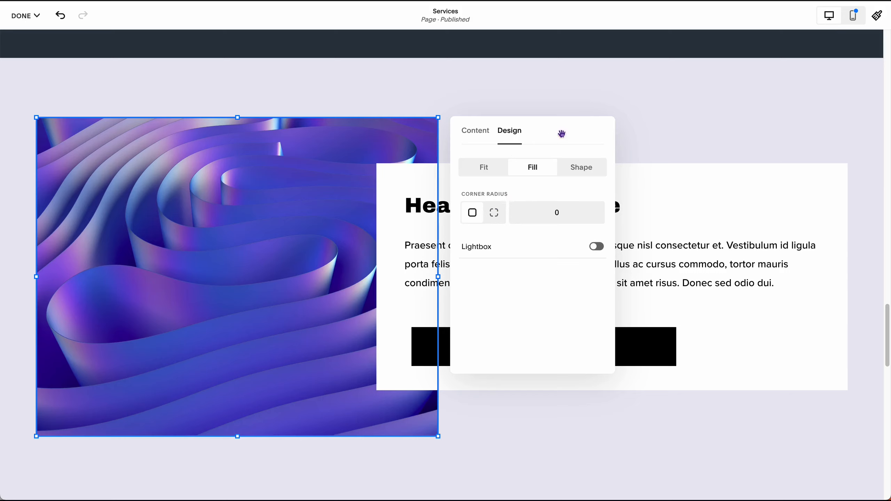
pyautogui.click(665, 123)
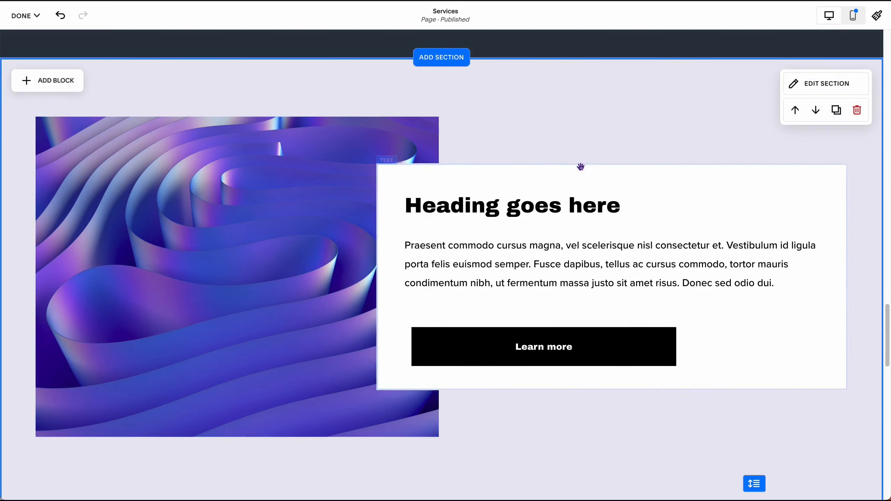
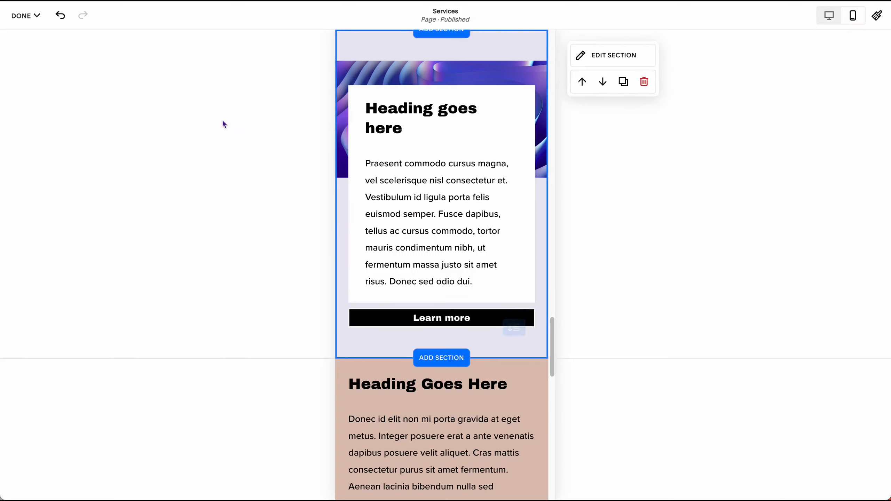
# Step: Return to desktop view and review how the white text card and button overlap the purple image
pyautogui.click(822, 16)
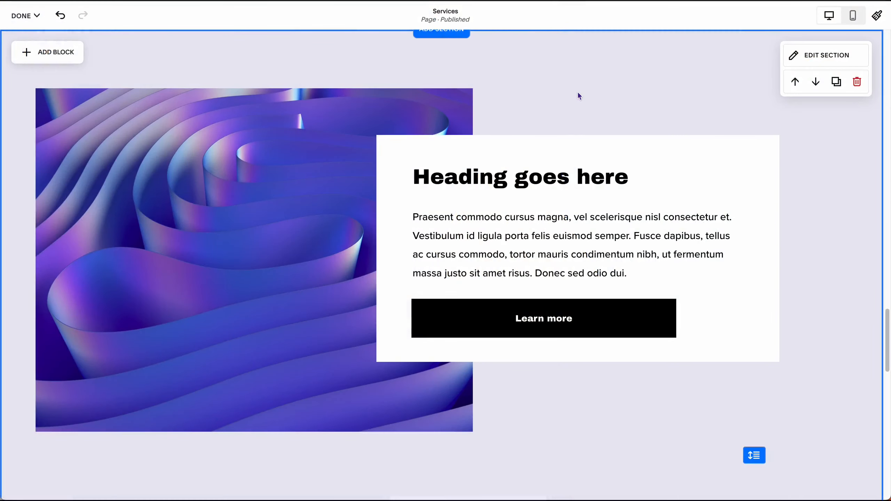
pyautogui.scroll(5, 580, 93)
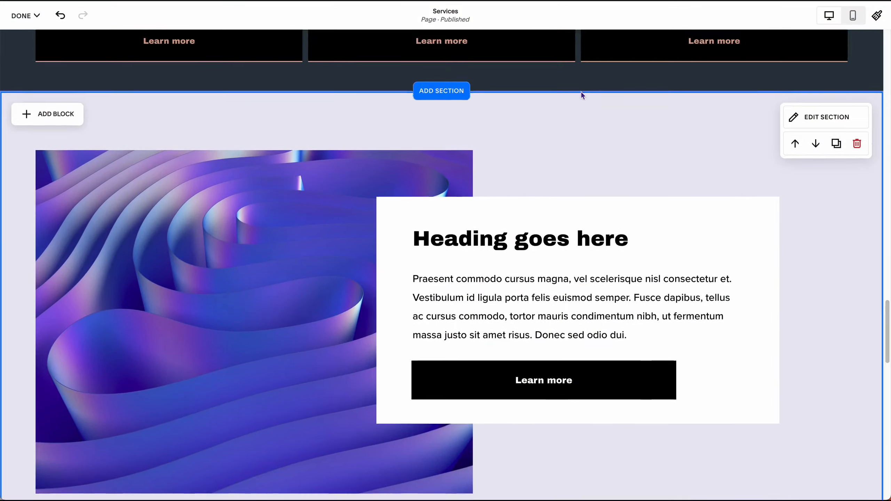
pyautogui.scroll(-2, 582, 265)
pyautogui.scroll(-2, 581, 260)
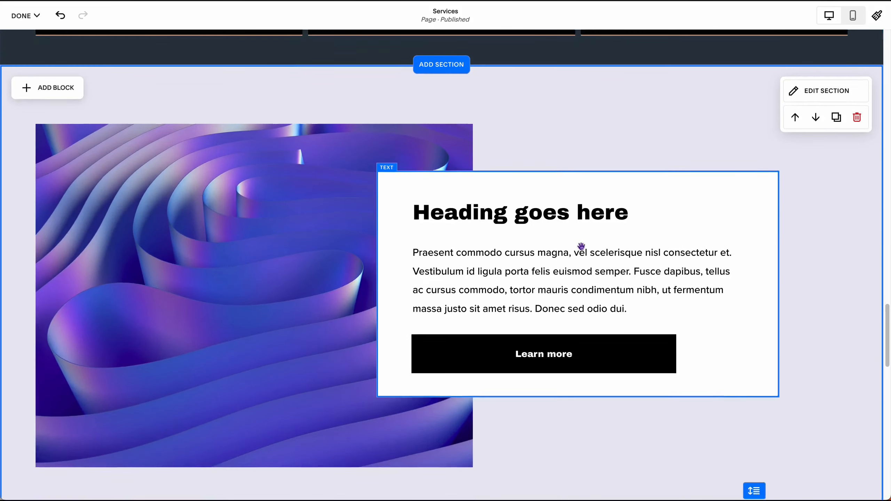
pyautogui.scroll(-1, 585, 101)
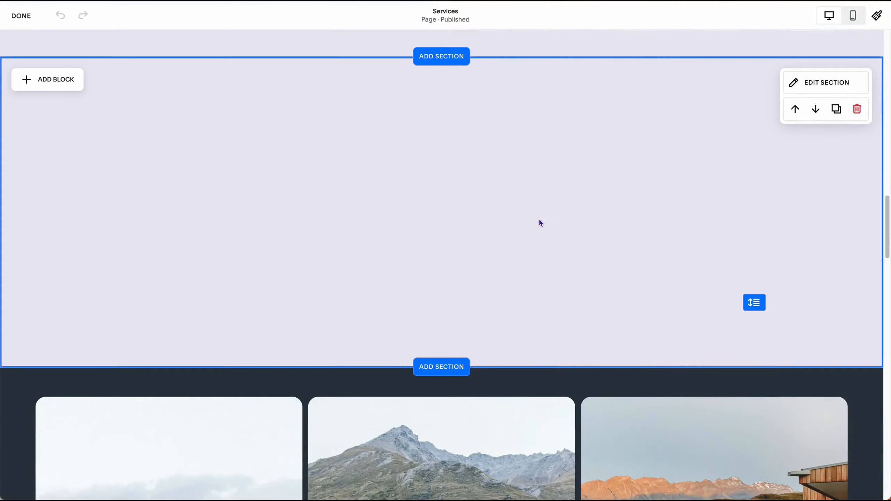
# Step: Remove the grid gap in the blank section above the service blocks, set its height to S and turn off Fill Screen
pyautogui.scroll(2, 540, 220)
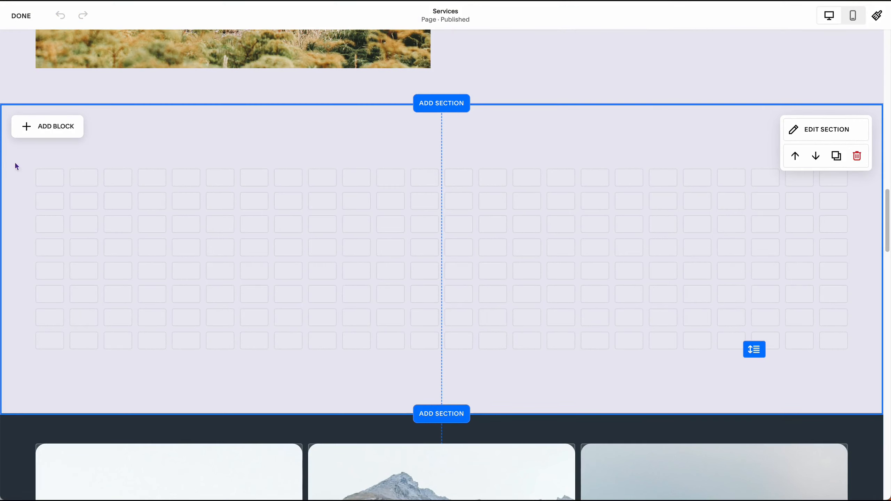
pyautogui.click(797, 131)
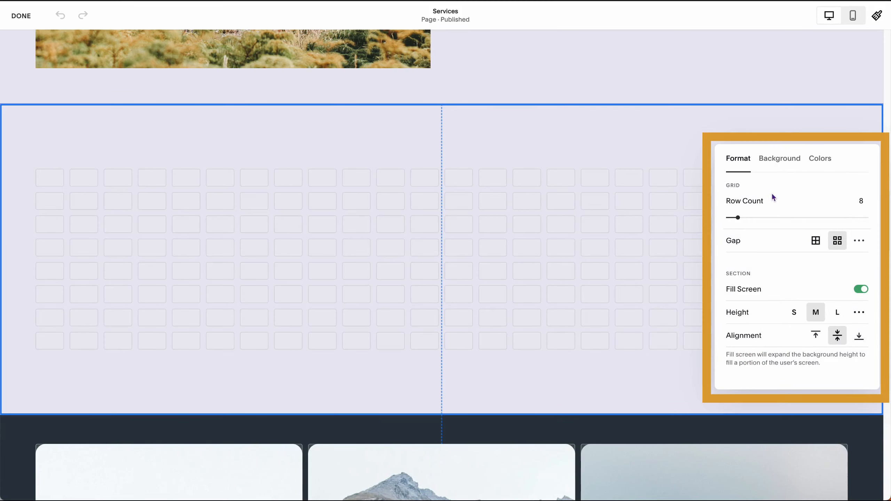
pyautogui.click(817, 242)
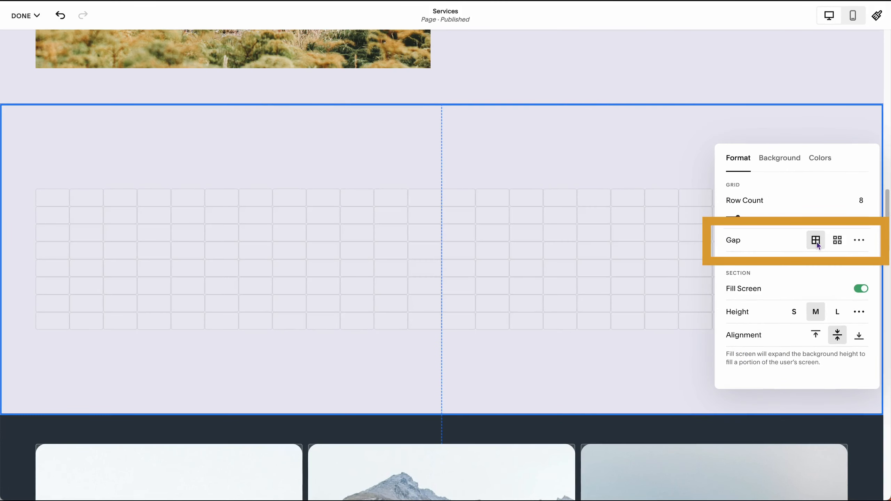
pyautogui.click(794, 312)
pyautogui.click(856, 275)
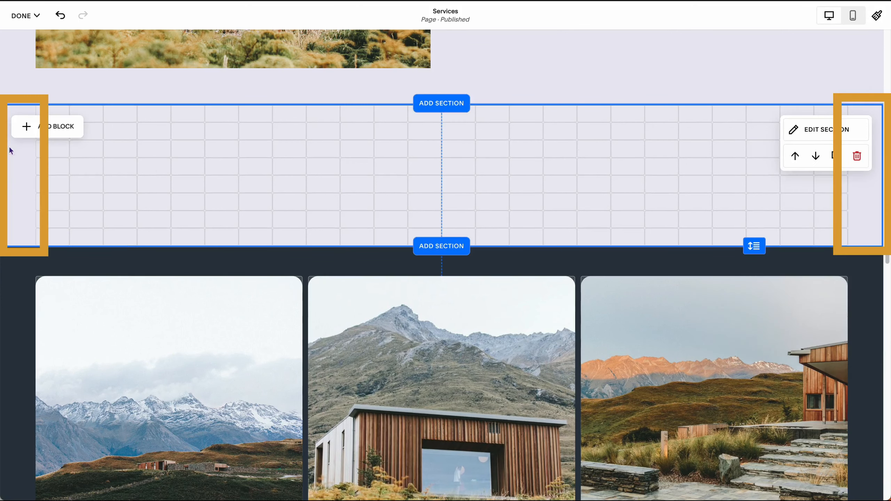
# Step: Add an image block to the gapless section and move it up and outward into the section's left margin
pyautogui.click(47, 127)
pyautogui.click(140, 193)
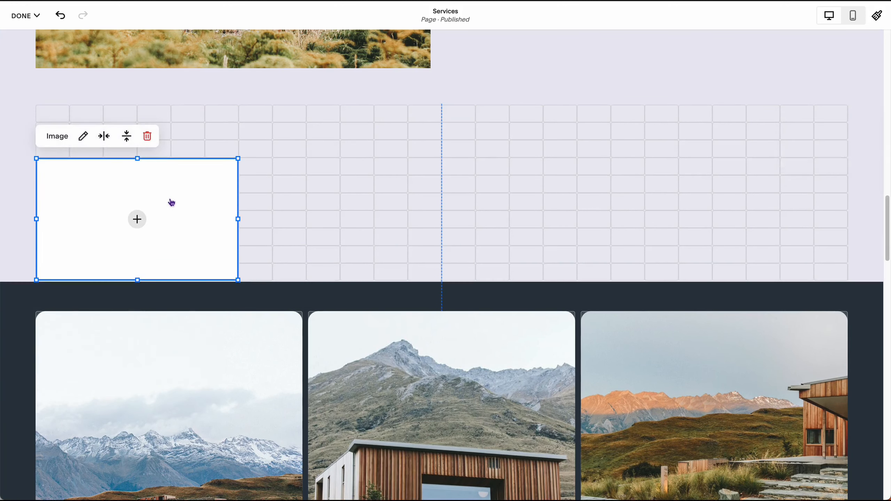
pyautogui.moveTo(171, 201); pyautogui.dragTo(123, 172)
# Step: Examine the gapless section above #OLIVEGRAD2022, checking the wheat image's edge-to-edge fit and the text block's bounds within the grid
pyautogui.scroll(-15, 376, 201)
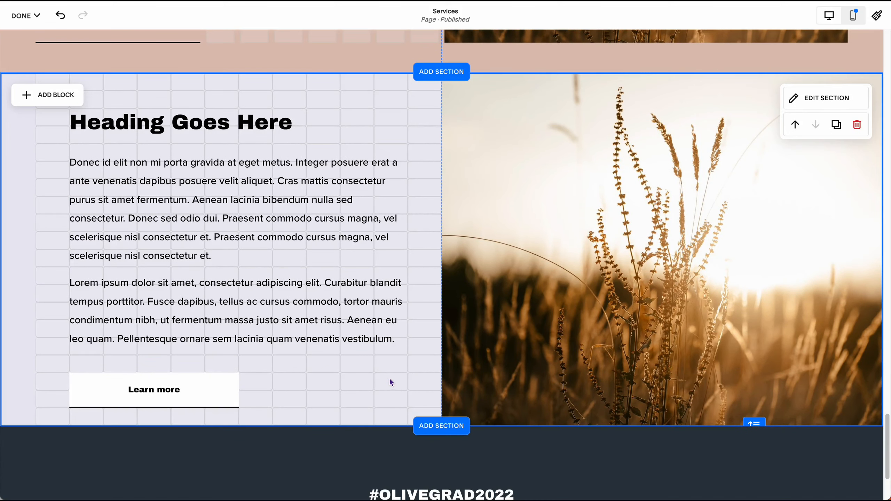
pyautogui.click(575, 174)
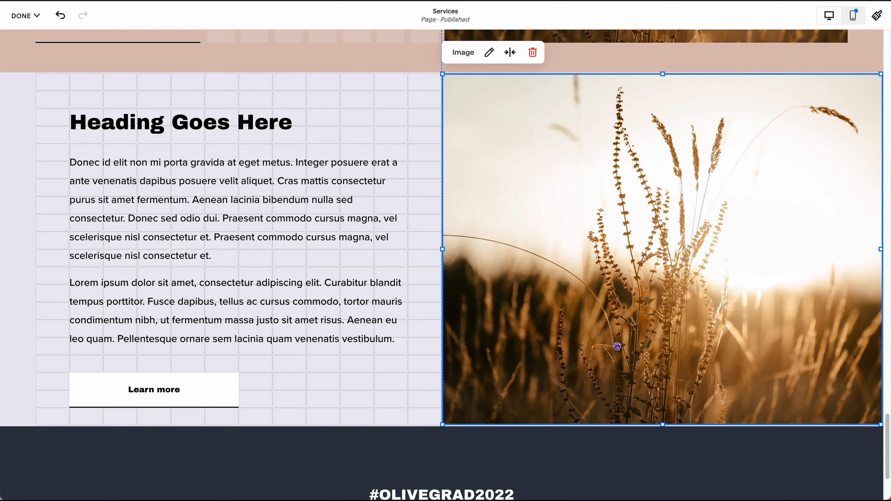
pyautogui.moveTo(662, 425)
pyautogui.mouseDown()
pyautogui.moveTo(662, 358)
pyautogui.moveTo(663, 429)
pyautogui.mouseUp()
pyautogui.click(336, 349)
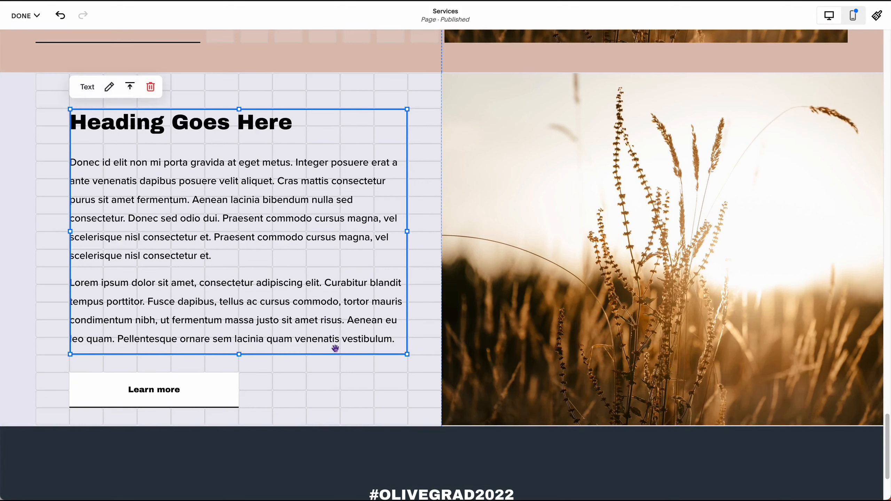
# Step: Extend the text block in the gapless section down by one row and narrow it by one column
pyautogui.moveTo(239, 354); pyautogui.dragTo(241, 371)
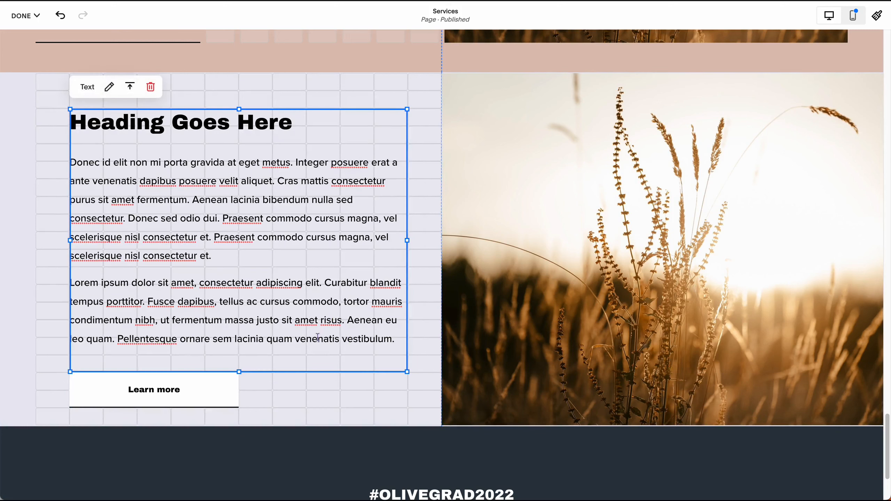
pyautogui.moveTo(407, 241); pyautogui.dragTo(374, 243)
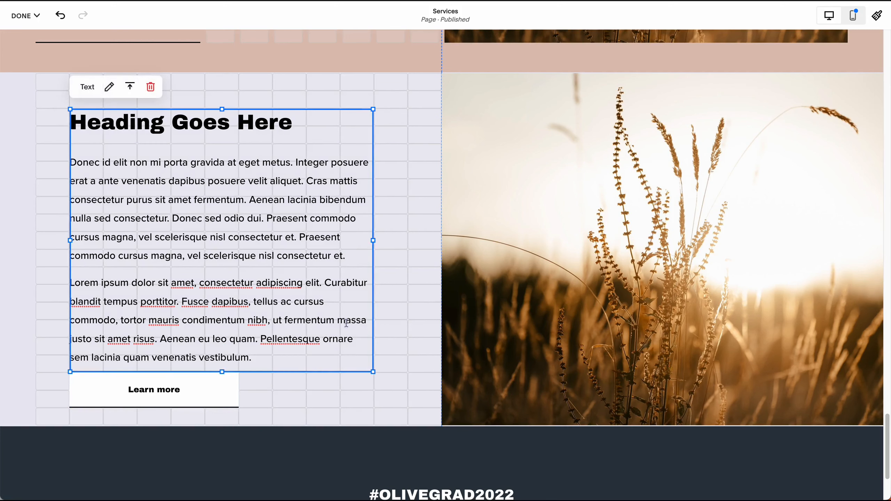
pyautogui.scroll(-2, 397, 266)
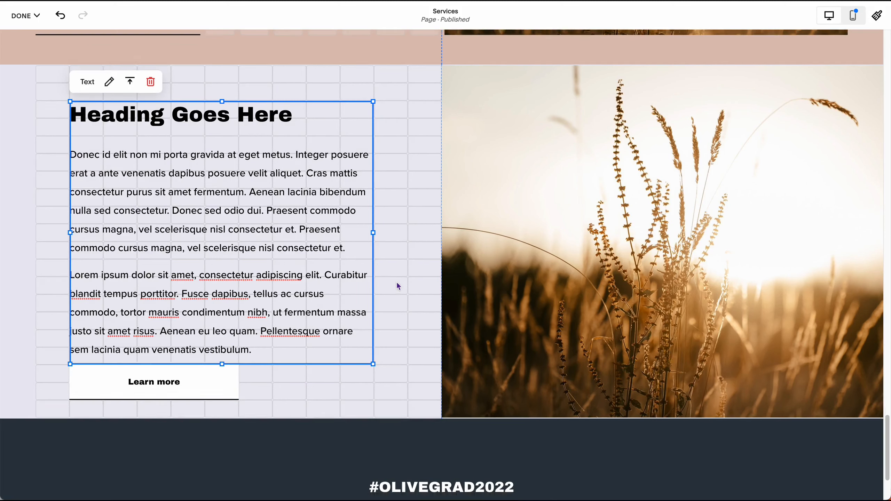
pyautogui.click(302, 347)
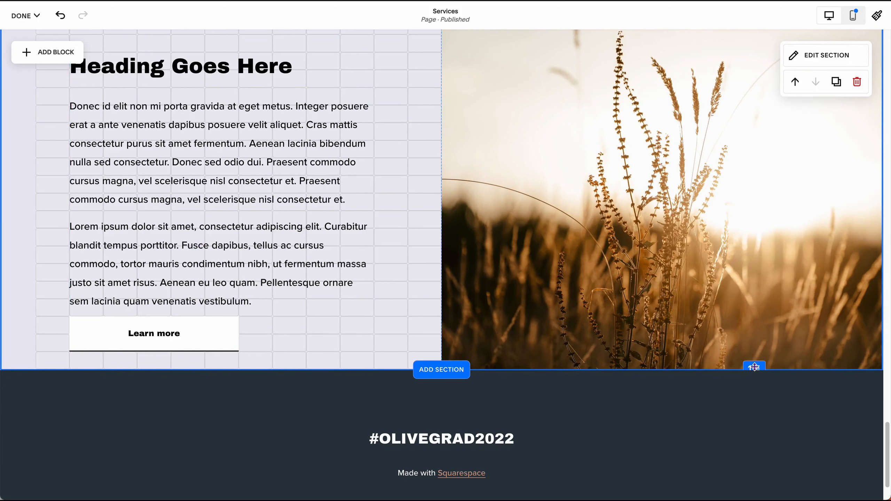
# Step: Lengthen the gapless section by two rows and place the Learn more button one row lower, clear of the text block
pyautogui.moveTo(755, 367); pyautogui.dragTo(755, 381)
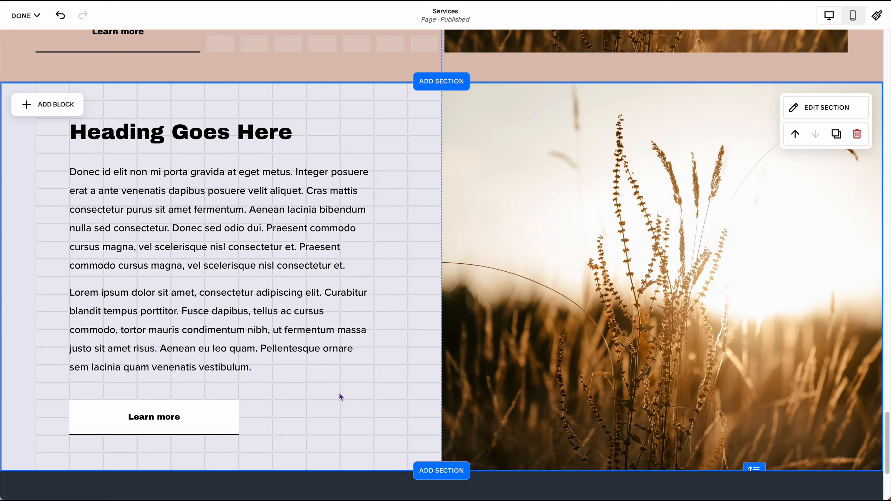
pyautogui.click(210, 418)
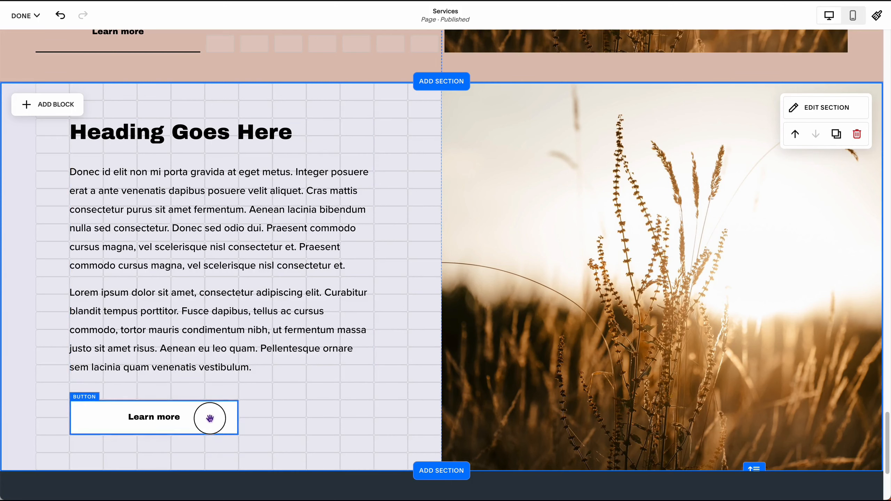
pyautogui.moveTo(210, 418)
pyautogui.mouseDown()
pyautogui.moveTo(210, 429)
pyautogui.moveTo(210, 420)
pyautogui.mouseUp()
pyautogui.click(264, 418)
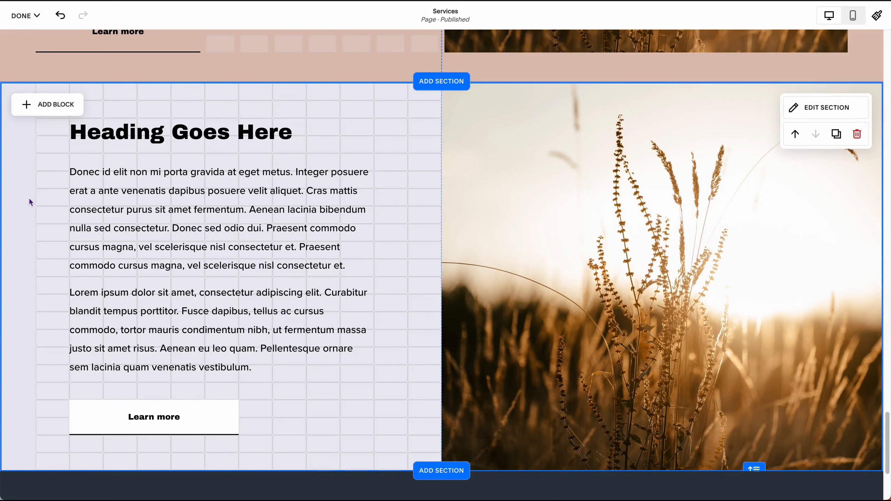
# Step: Save the page edits and compare the gapless section's layout with the peach section above it in the site preview
pyautogui.click(22, 15)
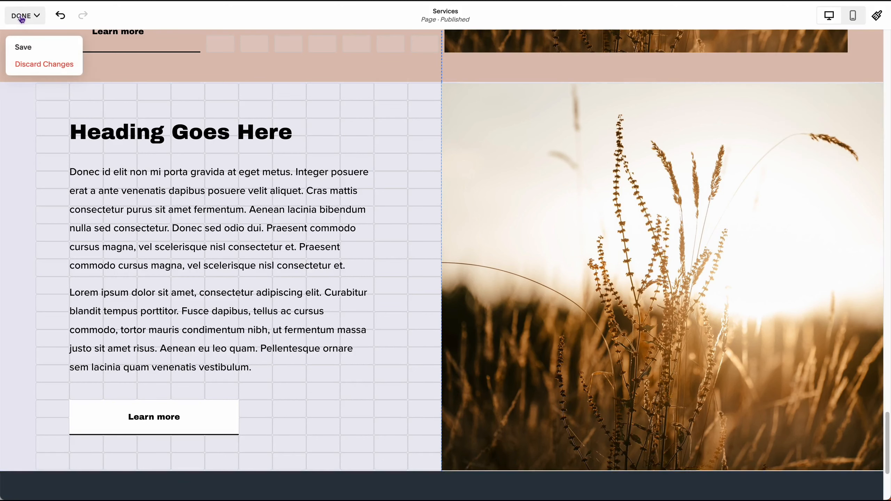
pyautogui.click(21, 44)
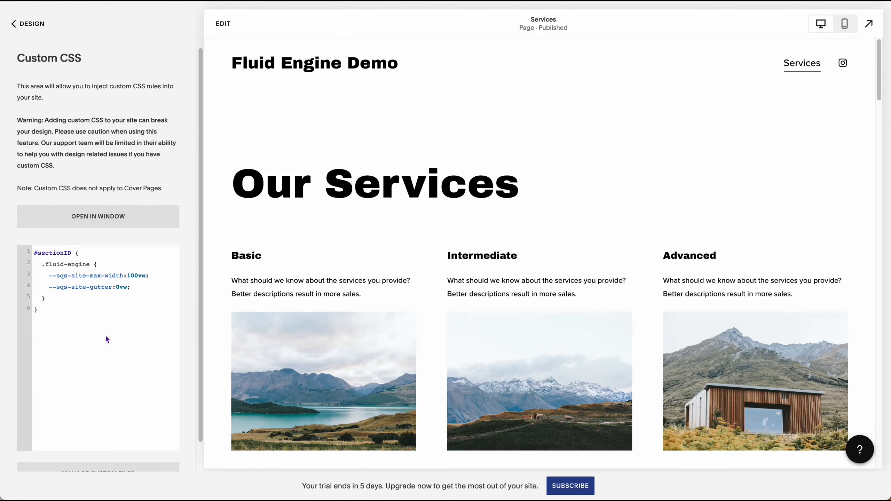
pyautogui.scroll(-20, 548, 248)
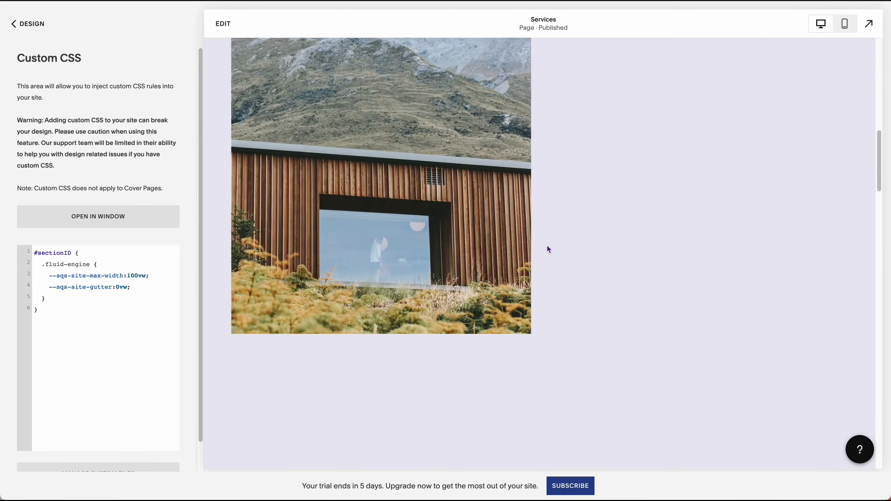
pyautogui.scroll(-5, 548, 248)
pyautogui.scroll(8, 547, 246)
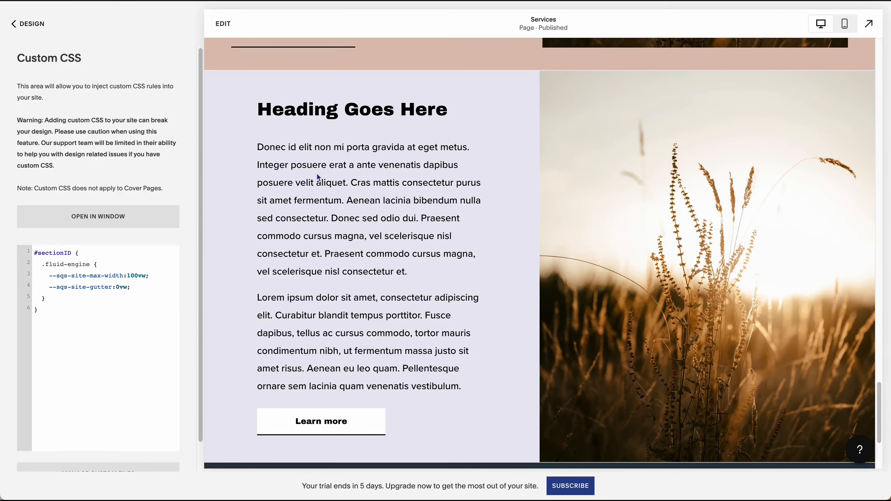
pyautogui.scroll(9, 318, 177)
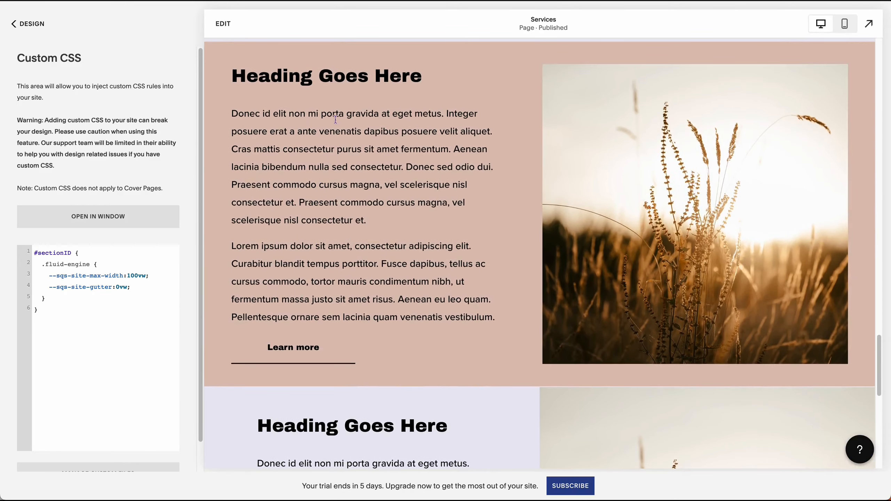
pyautogui.scroll(-9, 405, 261)
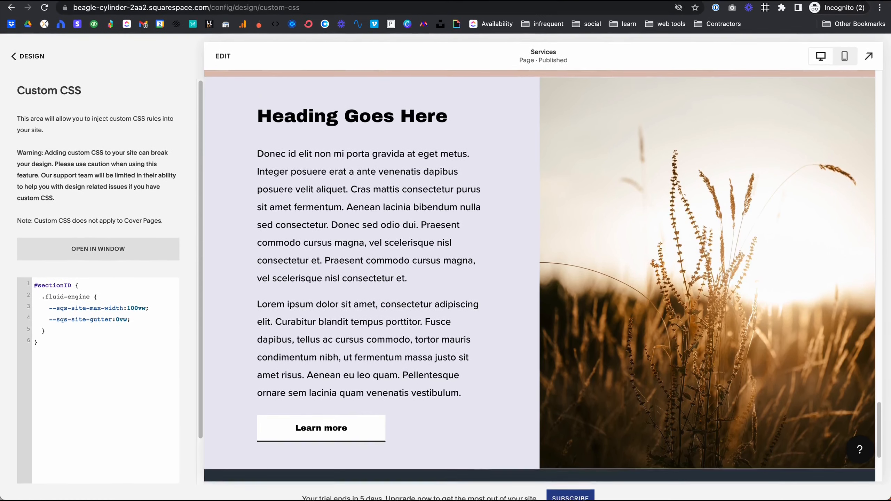
# Step: Reveal the page's section and block IDs and replace #sectionID in the custom CSS with section[data-section-id="62ed389ca5a89e4c7f39f90d"]
pyautogui.click(765, 9)
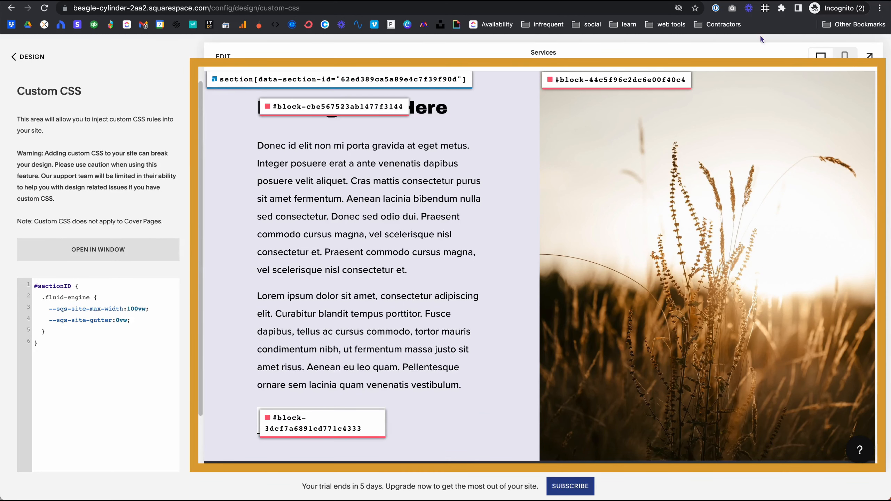
pyautogui.press('shift+super+f')
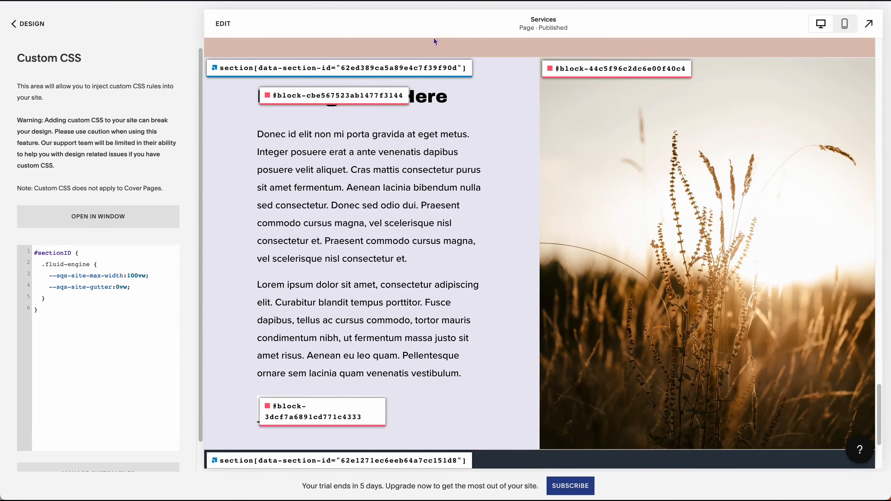
pyautogui.click(321, 69)
pyautogui.doubleClick(66, 253)
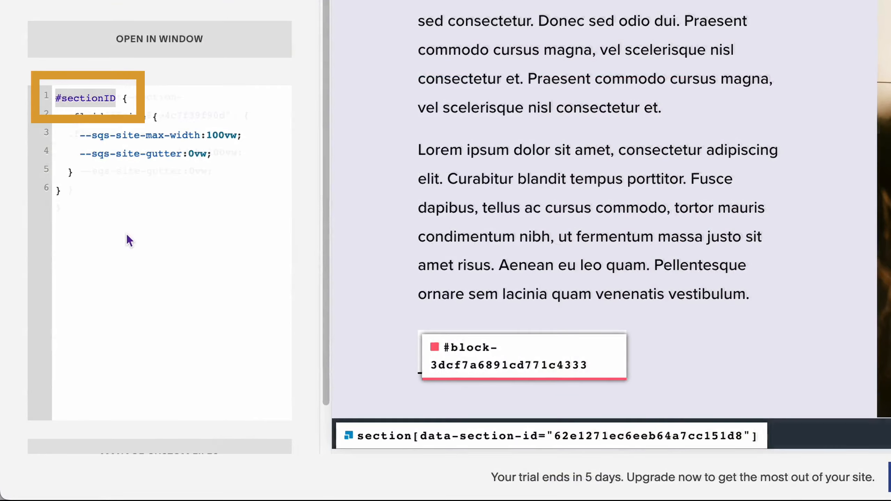
pyautogui.press('super+v')
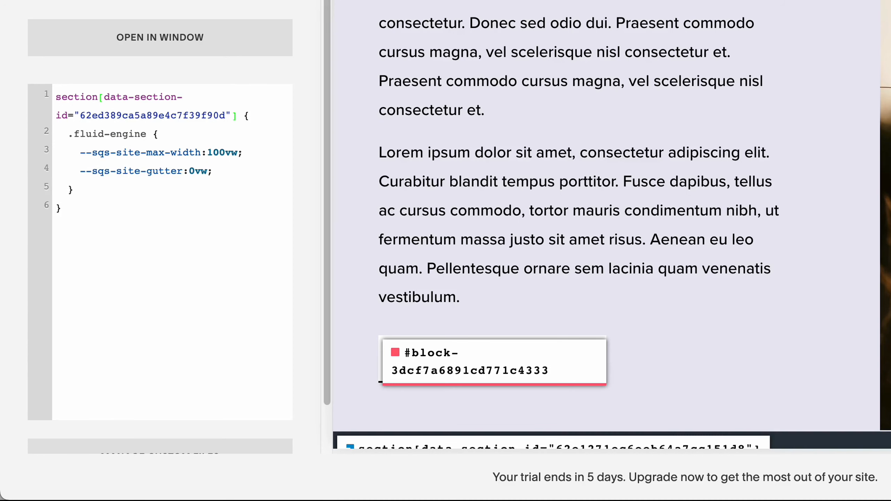
# Step: Add a comma and the peach section's selector, section[data-section-id="62ed22d16ad8303a52ee2fde"], to the same CSS rule
pyautogui.click(73, 215)
pyautogui.click(235, 116)
pyautogui.write(',')
pyautogui.scroll(10, 378, 99)
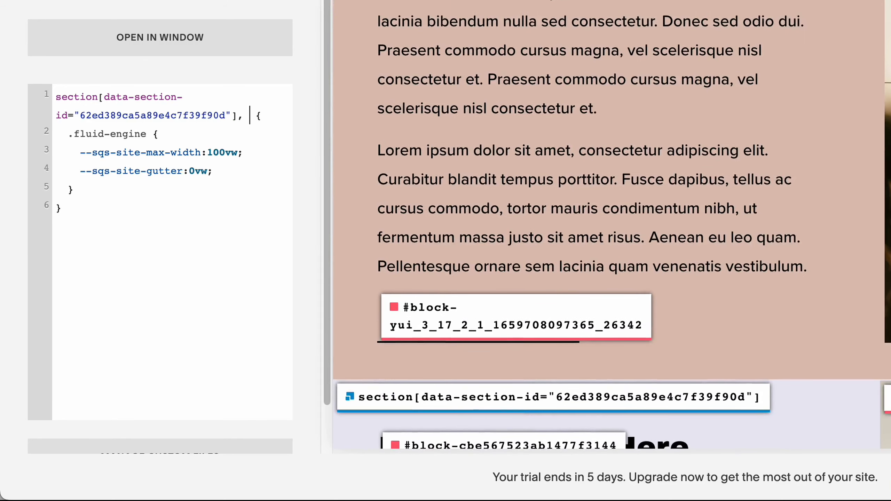
pyautogui.click(244, 116)
pyautogui.press('super+v')
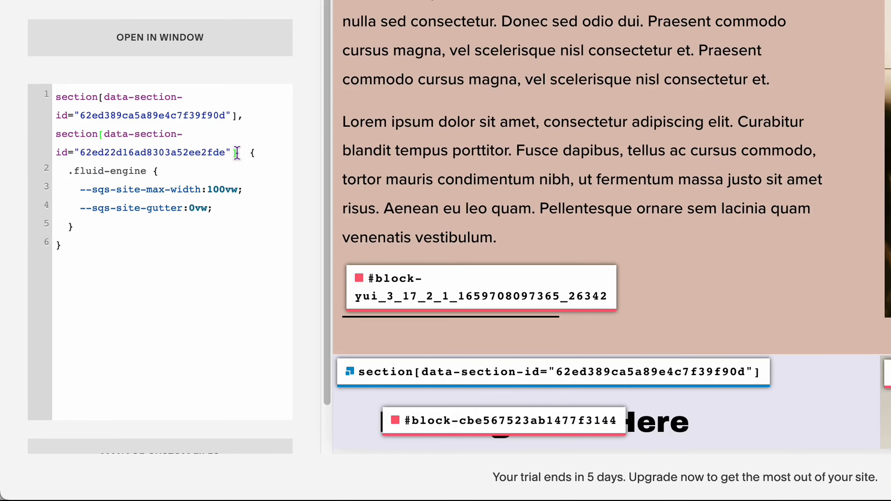
# Step: Delete the peach section's selector and its comma from the CSS rule and save the custom CSS
pyautogui.moveTo(237, 153); pyautogui.dragTo(40, 139)
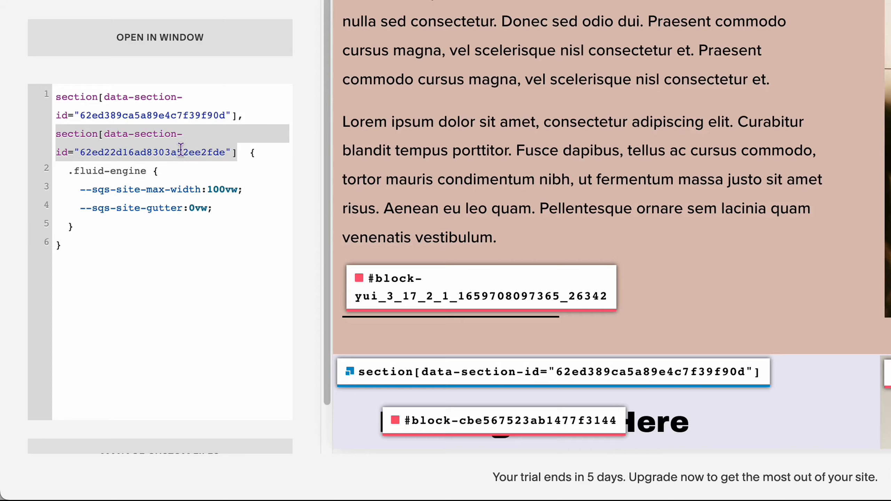
pyautogui.press('BackSpace')
pyautogui.press('BackSpace')
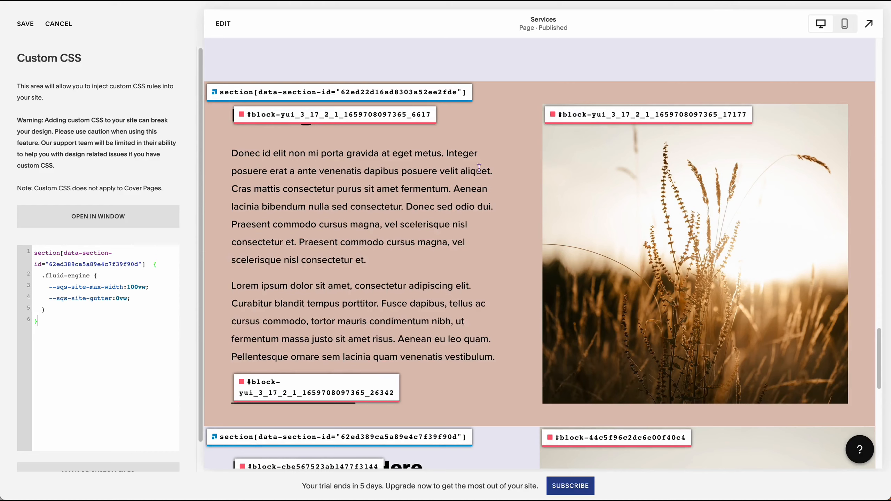
pyautogui.scroll(-10, 479, 168)
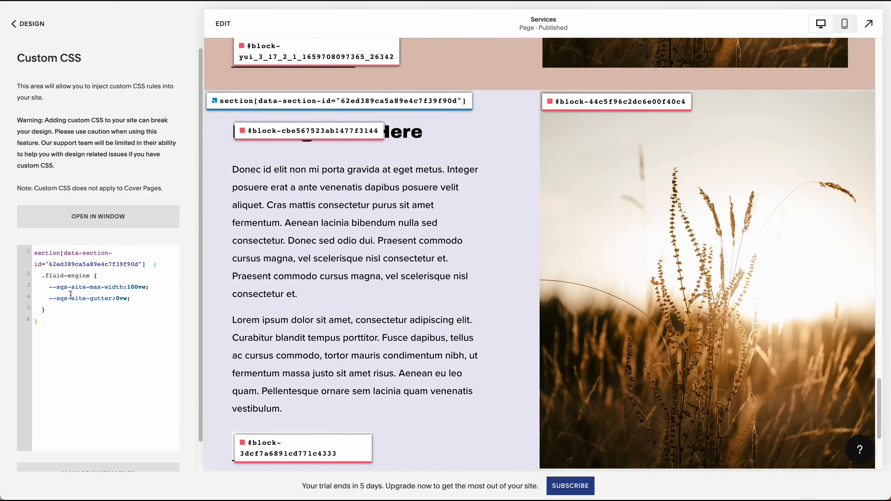
# Step: Open the Services page for editing and adjust the wheat image's outer edge in the gapless section
pyautogui.click(223, 25)
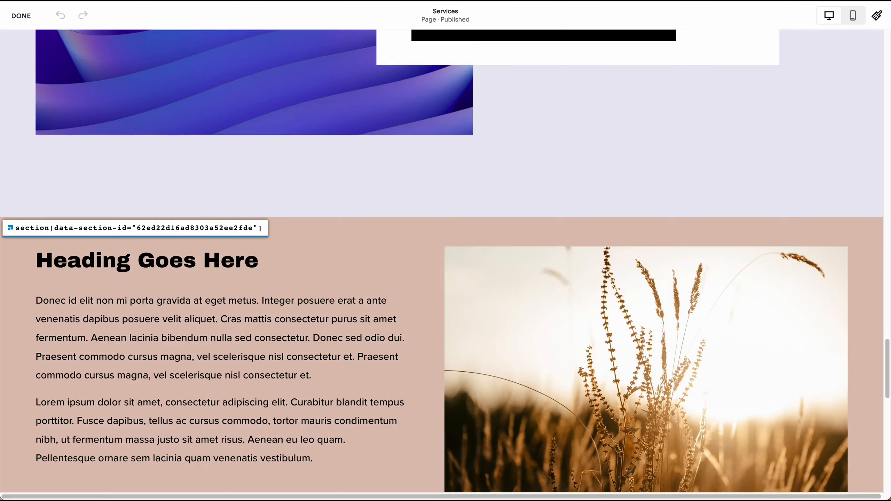
pyautogui.scroll(-2, 394, 278)
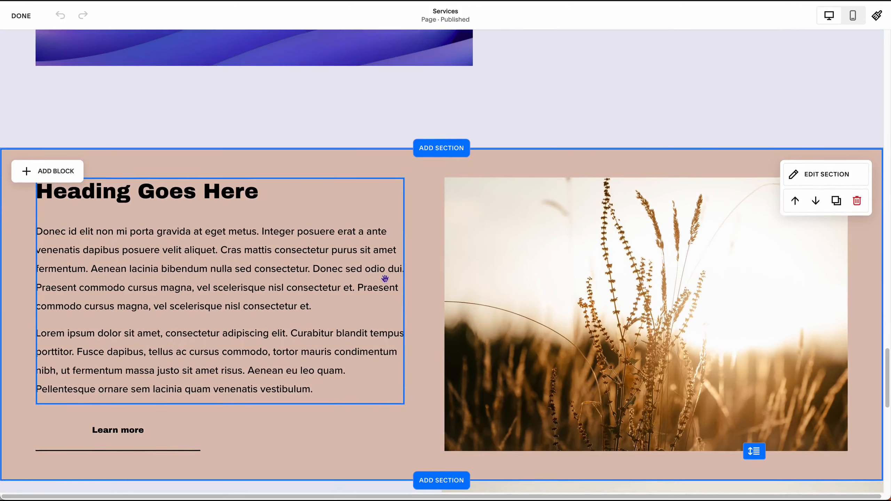
pyautogui.scroll(-10, 377, 302)
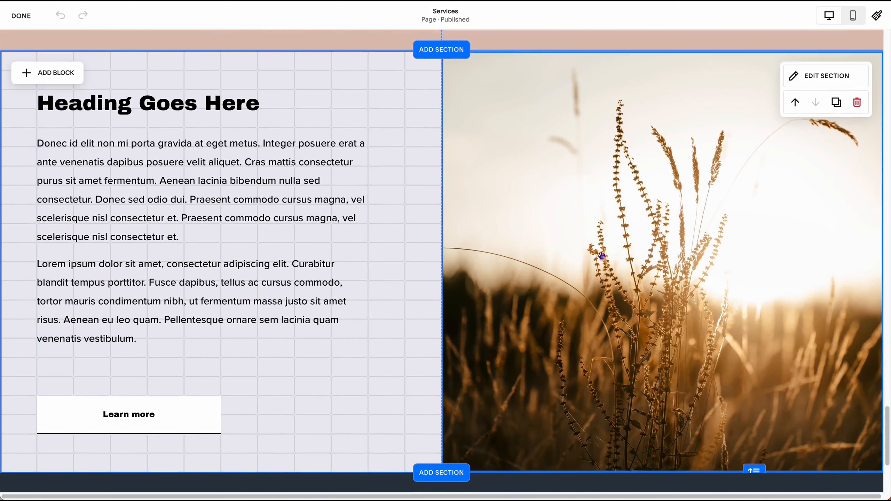
pyautogui.click(862, 231)
pyautogui.moveTo(882, 262)
pyautogui.mouseDown()
pyautogui.moveTo(778, 267)
pyautogui.moveTo(880, 270)
pyautogui.mouseUp()
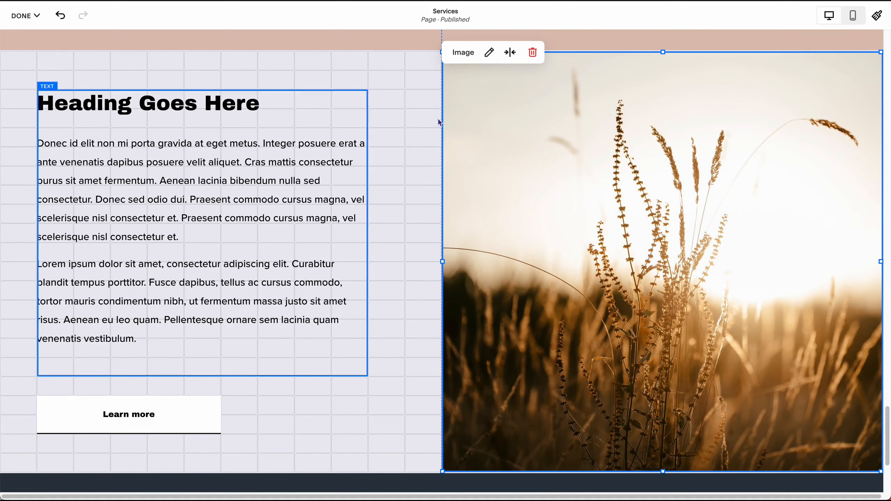
# Step: Check the wheat image's content settings and the gapless section's grid, gap and Fill Screen options
pyautogui.click(490, 53)
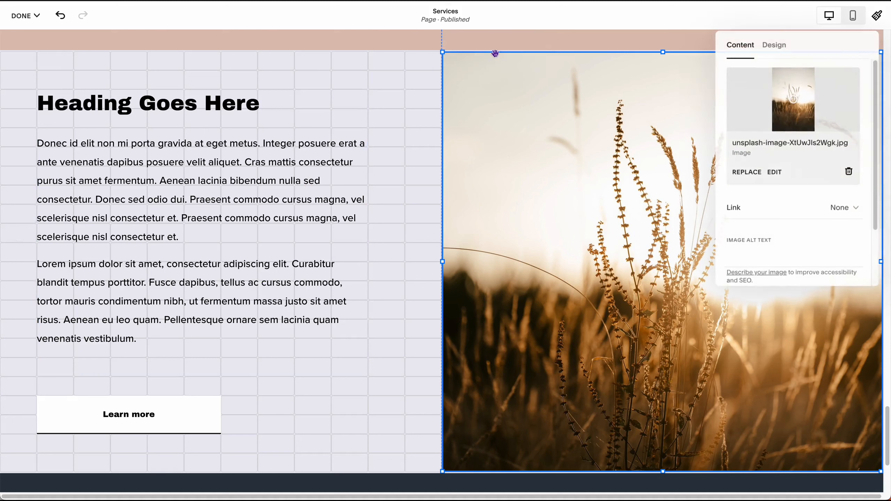
pyautogui.click(398, 176)
pyautogui.click(795, 76)
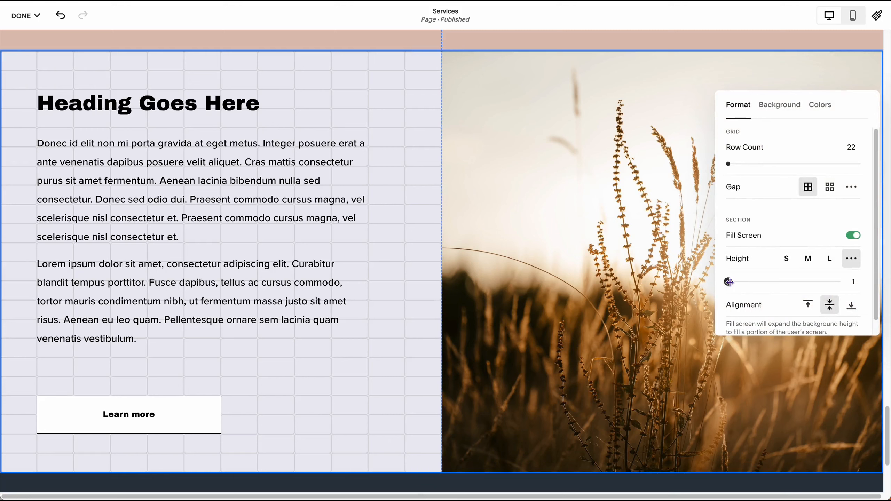
pyautogui.click(365, 42)
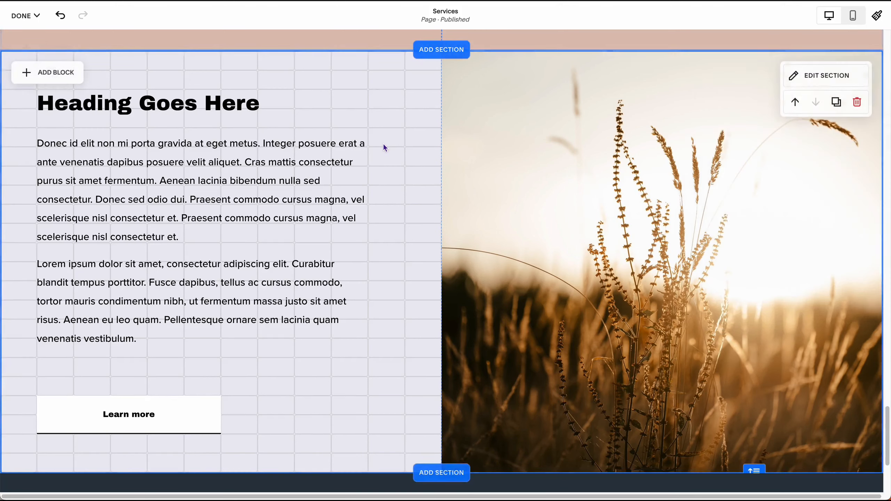
# Step: Save the page and review the gapless section's text margin and edge-to-edge wheat image in the site preview
pyautogui.scroll(5, 383, 143)
pyautogui.click(25, 15)
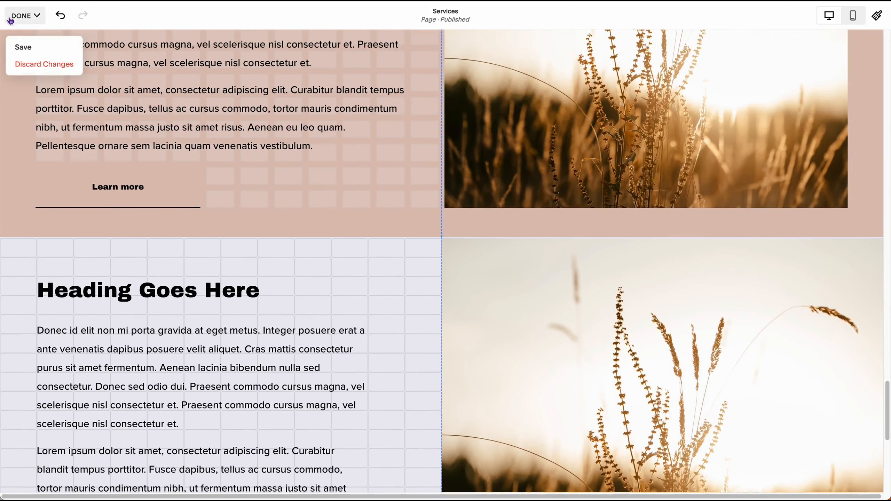
pyautogui.click(22, 43)
pyautogui.scroll(-15, 583, 269)
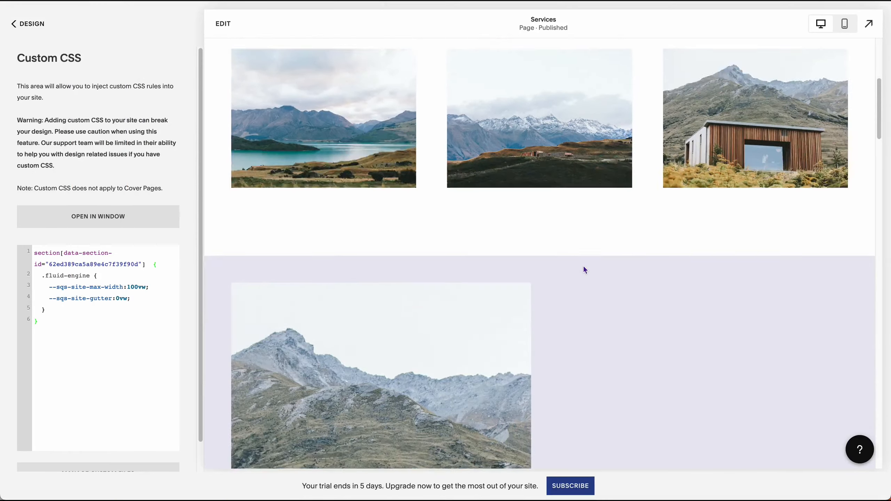
pyautogui.scroll(-15, 584, 269)
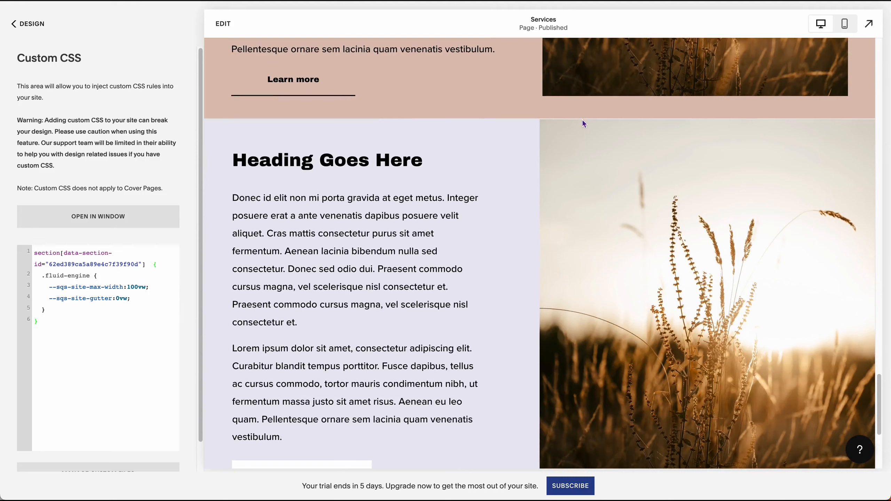
pyautogui.scroll(-5, 585, 124)
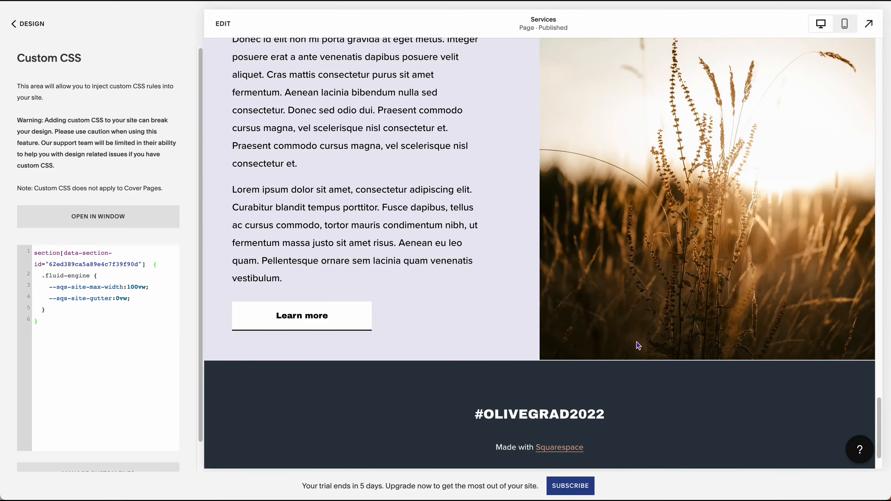
pyautogui.scroll(2, 633, 342)
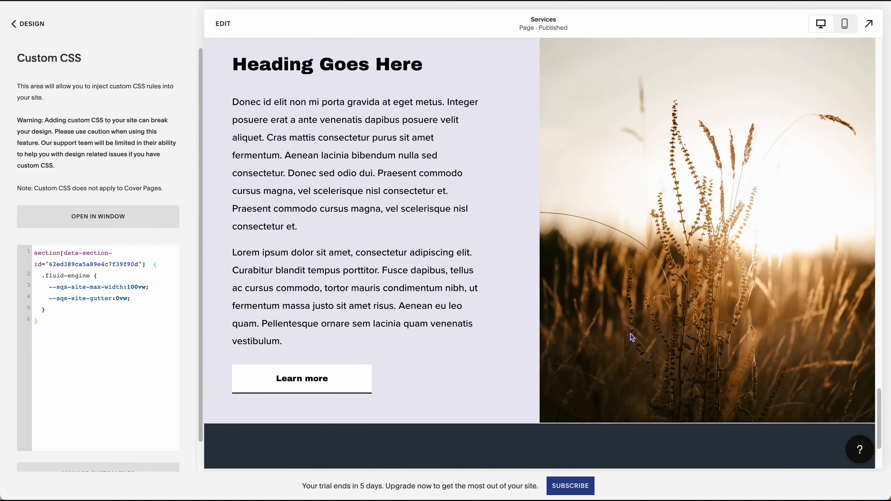
pyautogui.scroll(3, 527, 260)
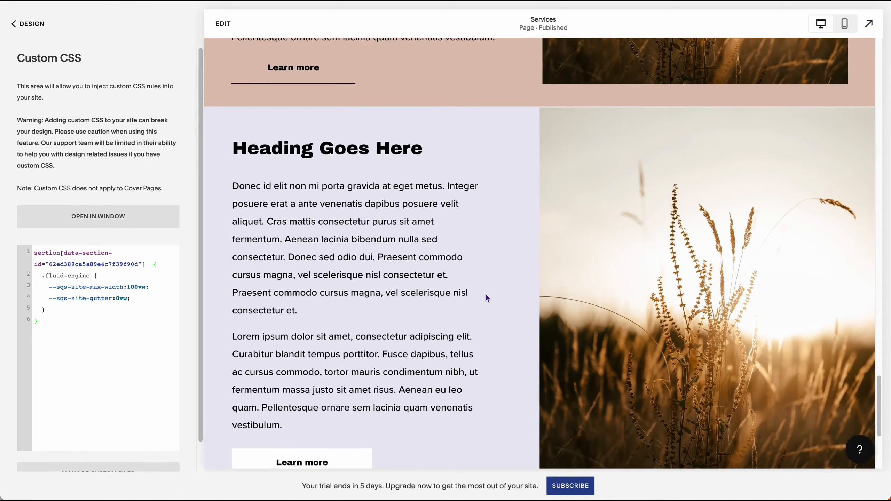
# Step: Open the Services page for editing and inset the gapless section's text block edge and Learn more button by one grid column
pyautogui.scroll(-3, 485, 296)
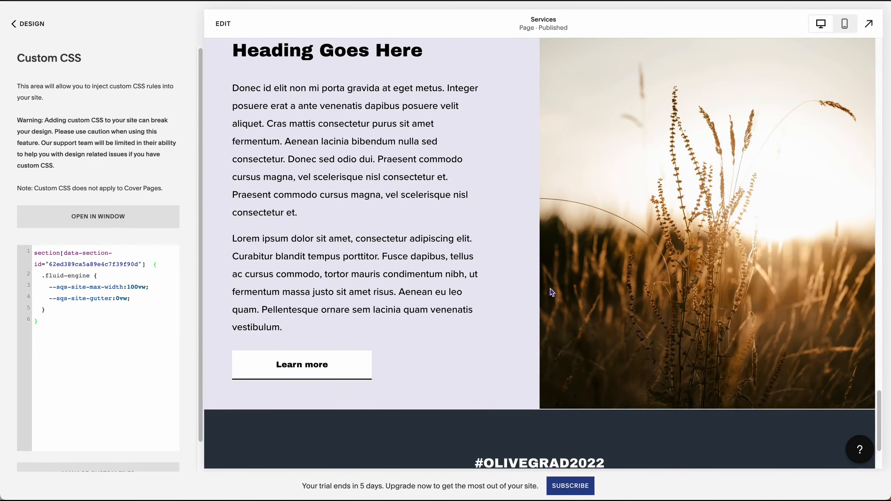
pyautogui.scroll(2, 453, 352)
pyautogui.click(223, 24)
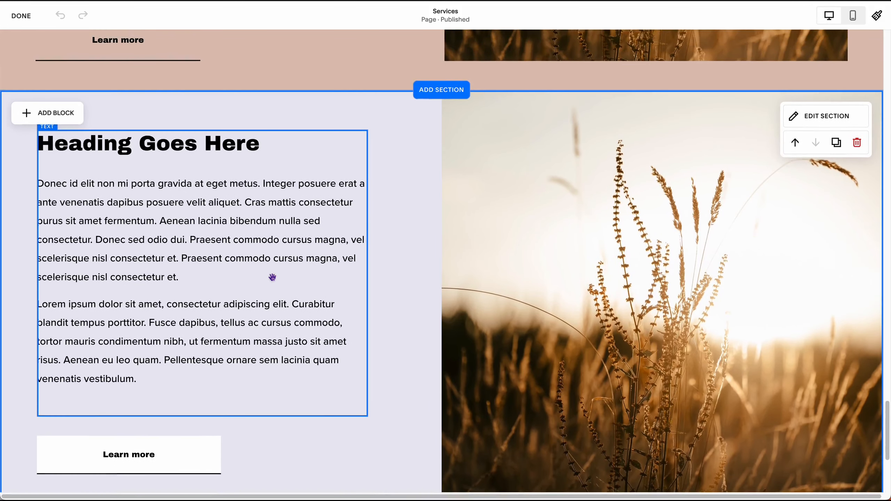
pyautogui.click(302, 276)
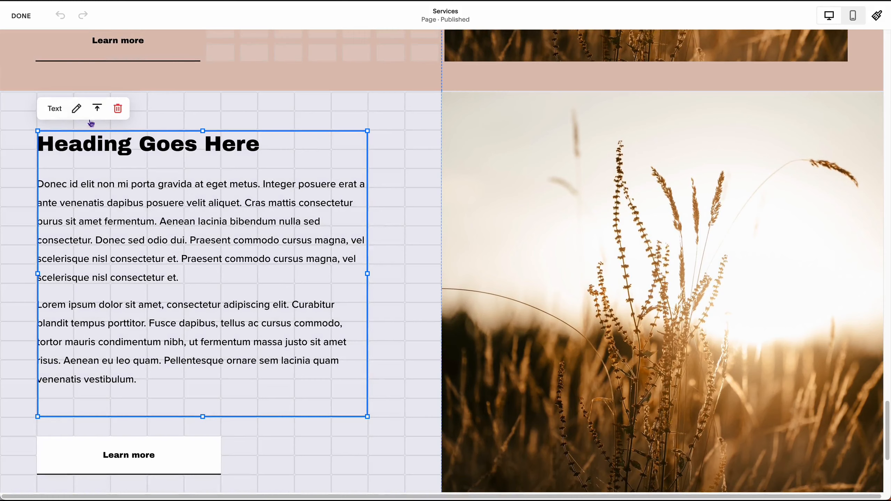
pyautogui.moveTo(37, 131); pyautogui.dragTo(83, 149)
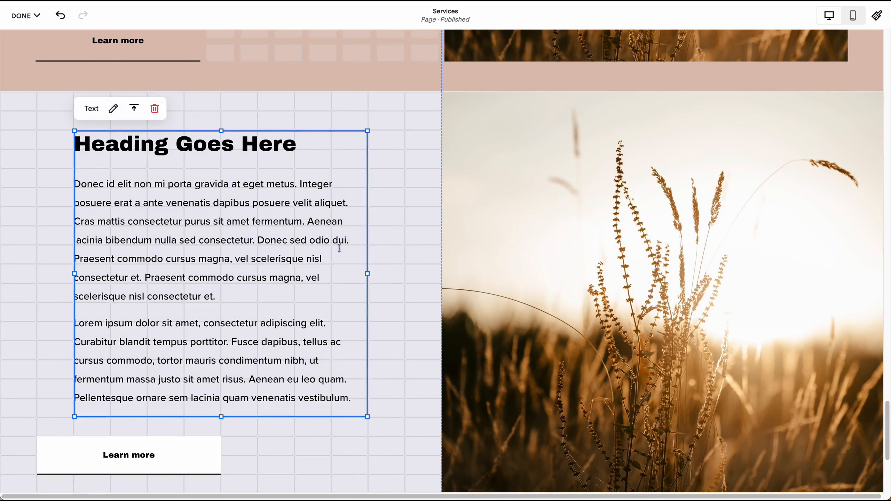
pyautogui.moveTo(110, 454); pyautogui.dragTo(147, 454)
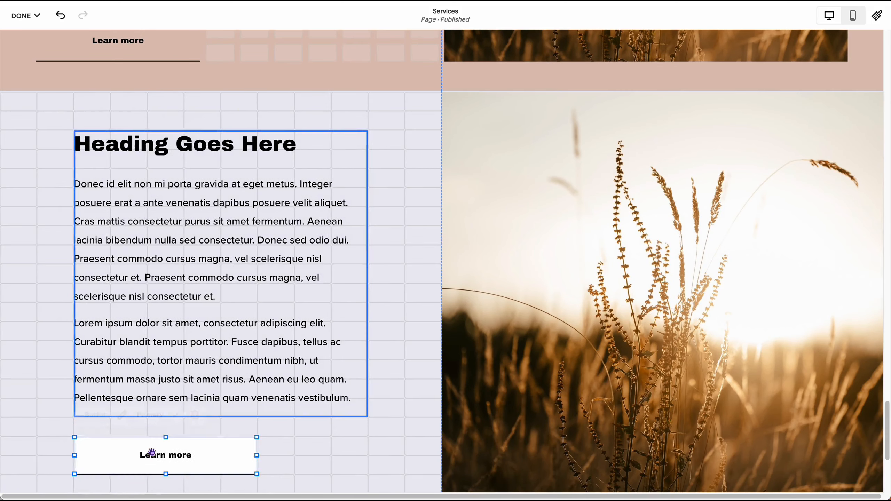
# Step: Save the Services page and review the inset text beside the wheat image
pyautogui.click(51, 202)
pyautogui.scroll(-2, 179, 237)
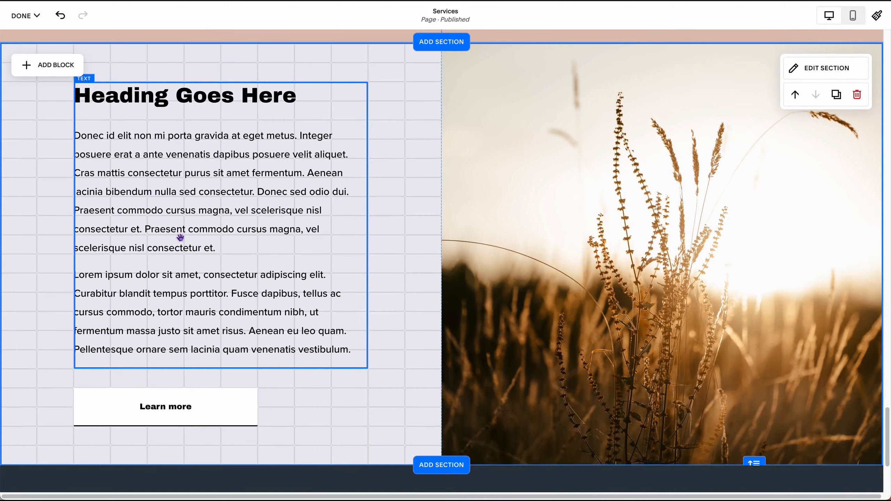
pyautogui.click(24, 16)
pyautogui.click(30, 48)
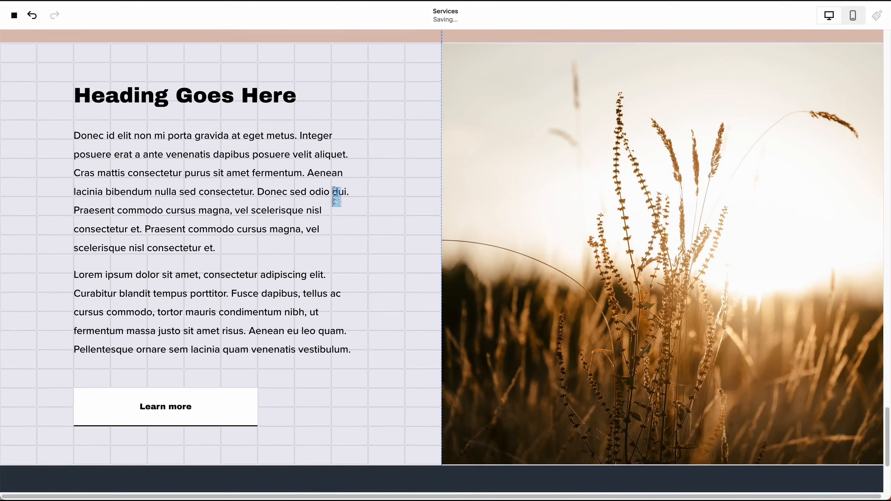
pyautogui.scroll(-5, 358, 196)
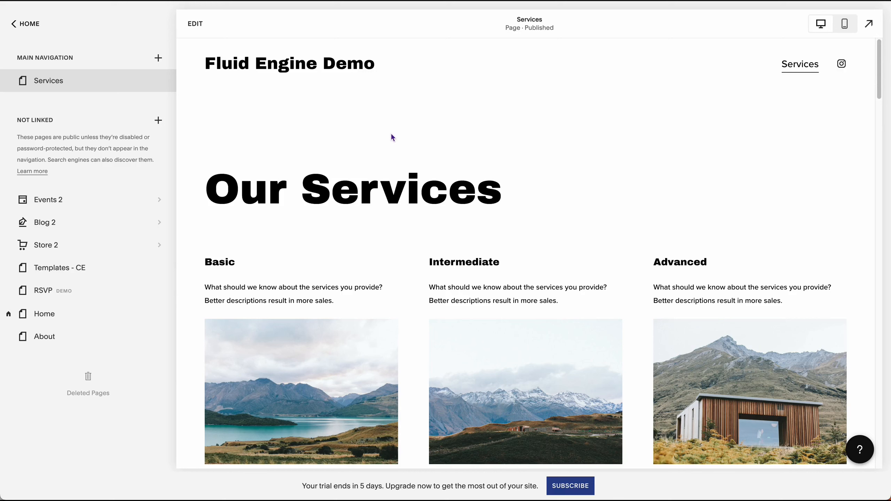
# Step: Reopen the Services page for editing and browse the Services layouts in the section library, then close it without adding one
pyautogui.click(195, 24)
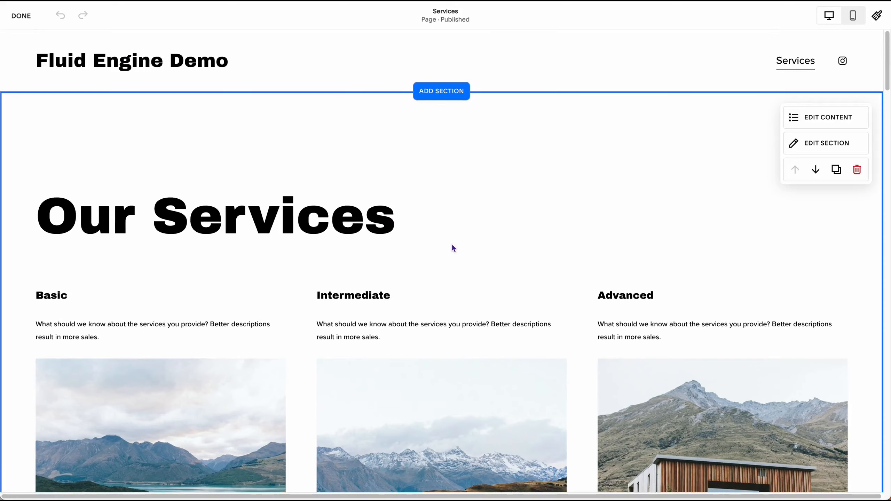
pyautogui.scroll(-3, 454, 249)
pyautogui.scroll(-3, 453, 248)
pyautogui.scroll(6, 452, 244)
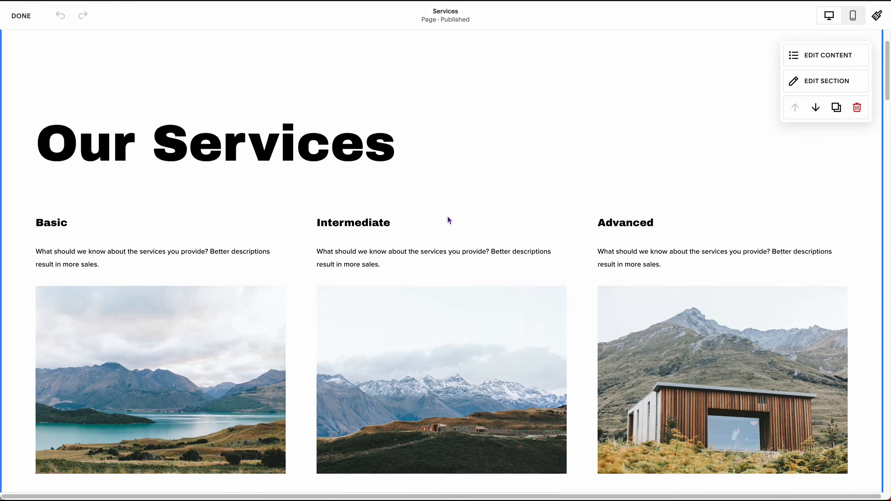
pyautogui.click(438, 94)
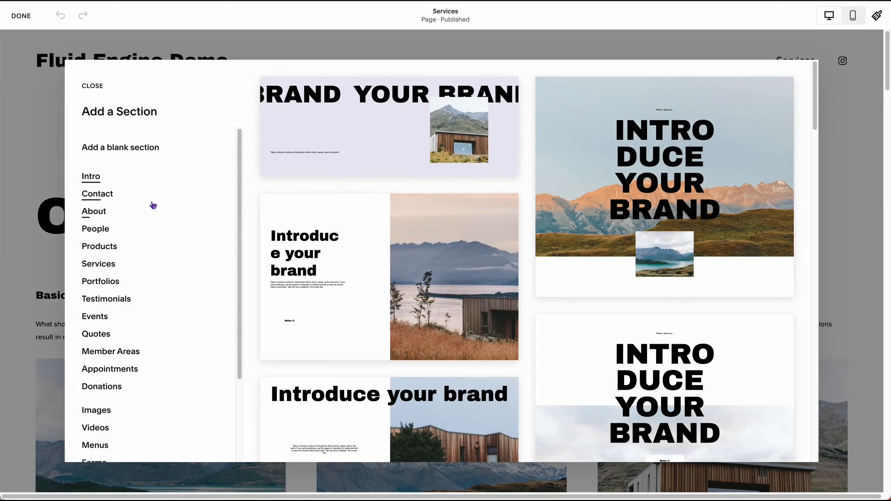
pyautogui.click(95, 264)
pyautogui.scroll(-15, 363, 300)
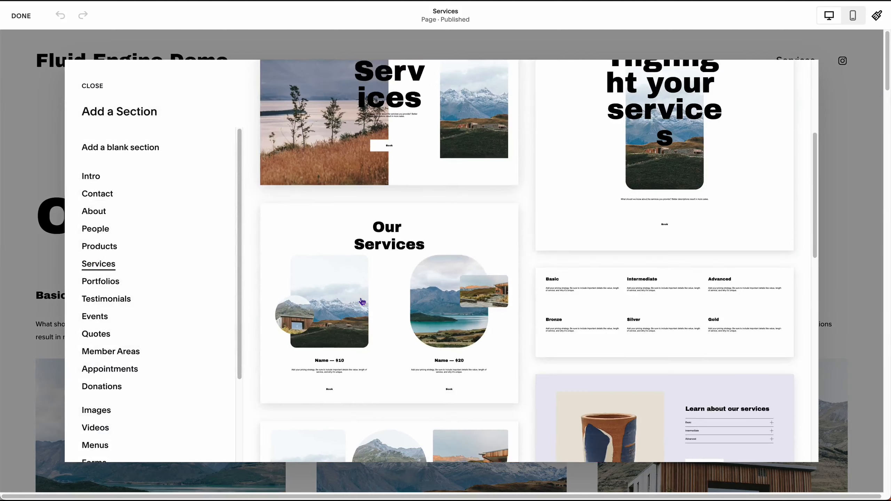
pyautogui.moveTo(777, 239)
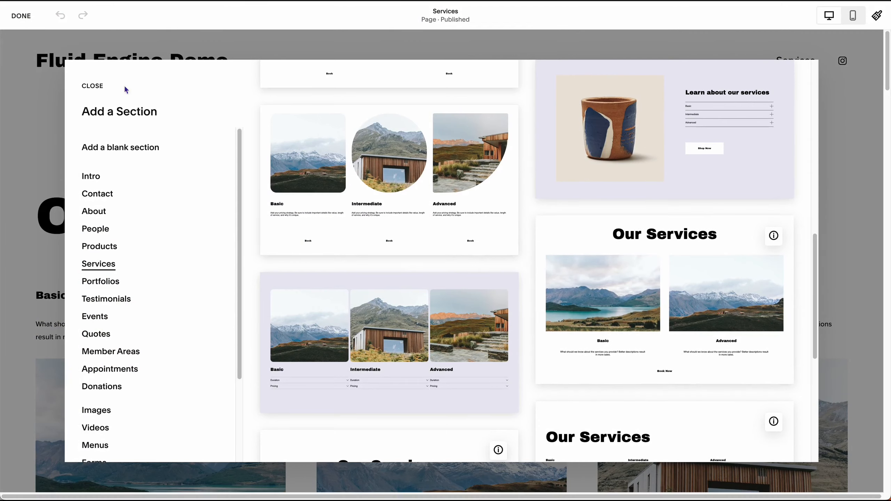
pyautogui.click(94, 86)
# Step: Check the title and item list in the Our Services section's content settings
pyautogui.scroll(-1, 350, 247)
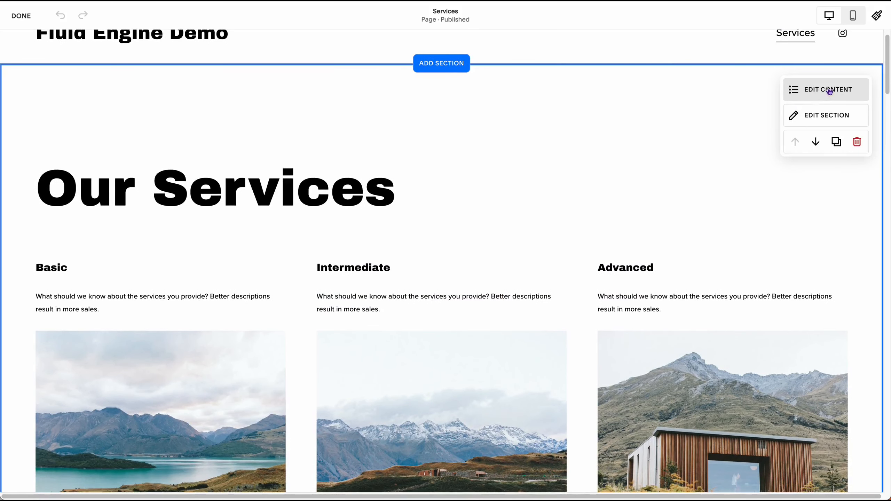
pyautogui.click(818, 91)
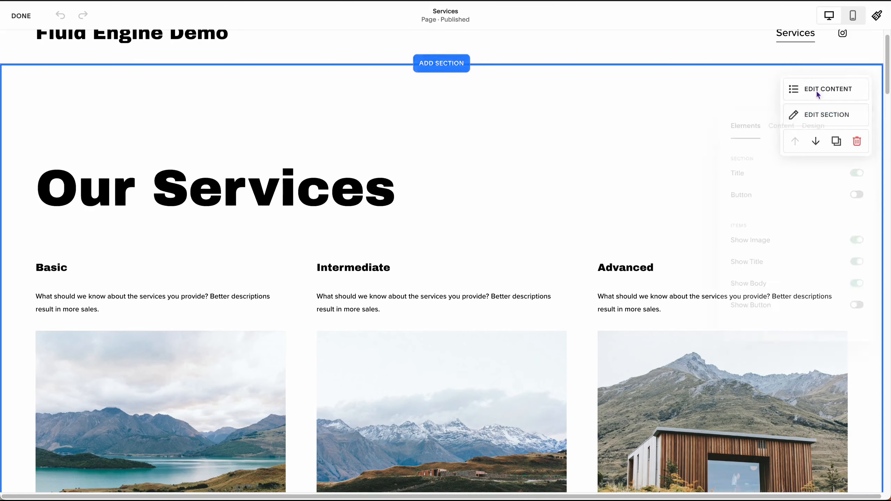
pyautogui.click(775, 116)
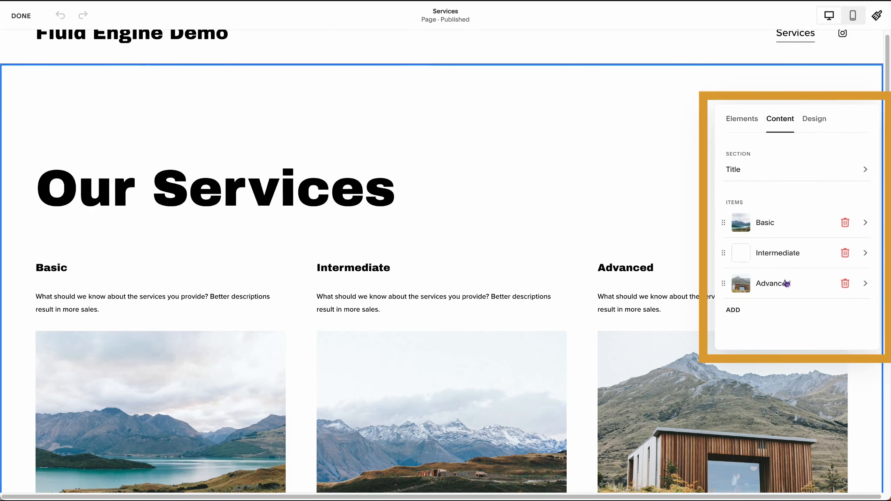
pyautogui.click(533, 194)
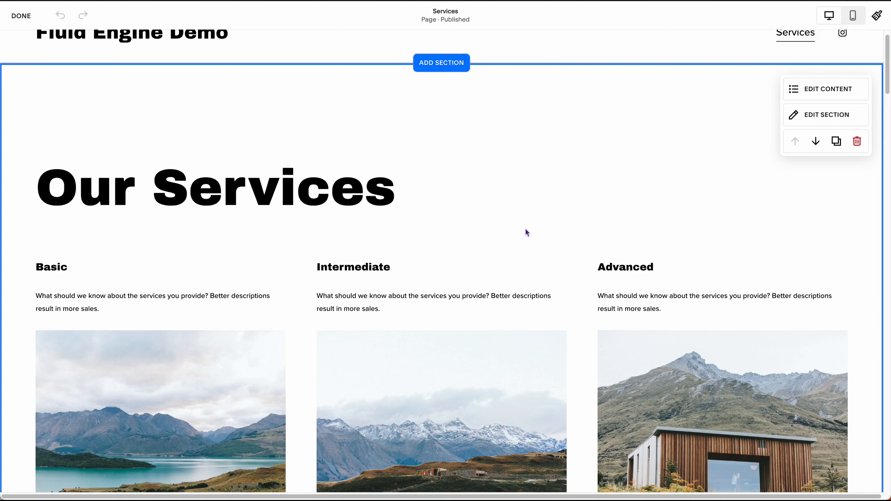
# Step: Try to move the item images in the Our Services list section directly on the page
pyautogui.scroll(-2, 525, 228)
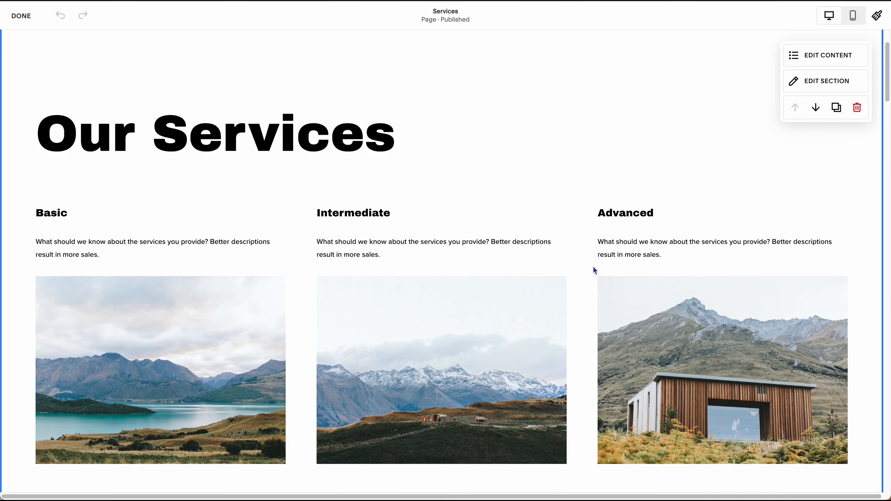
pyautogui.scroll(-2, 526, 267)
pyautogui.moveTo(455, 265); pyautogui.dragTo(247, 261)
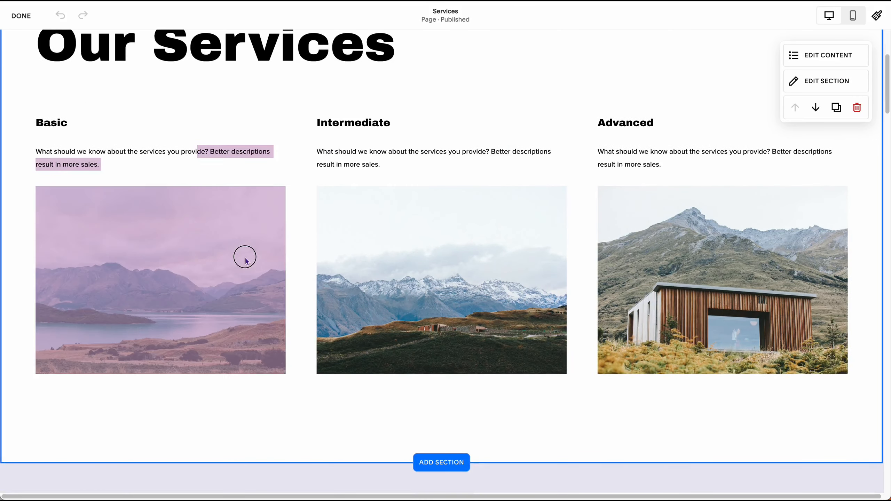
pyautogui.click(202, 150)
pyautogui.scroll(-6, 522, 305)
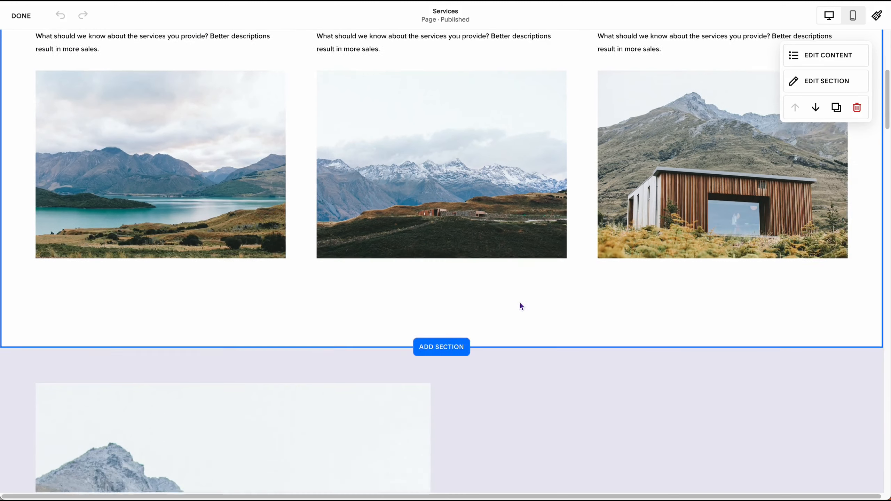
# Step: Browse the Images layouts in the section library from above the gallery section, then close the library without adding one
pyautogui.scroll(-3, 559, 306)
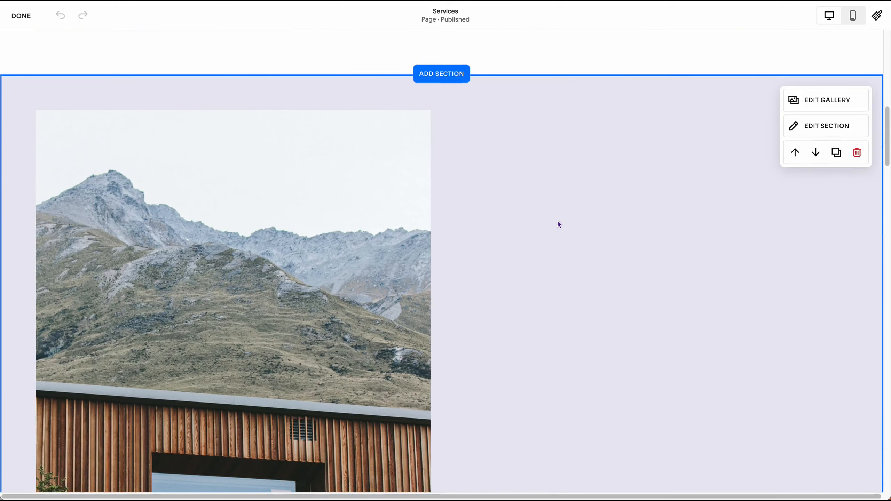
pyautogui.click(441, 74)
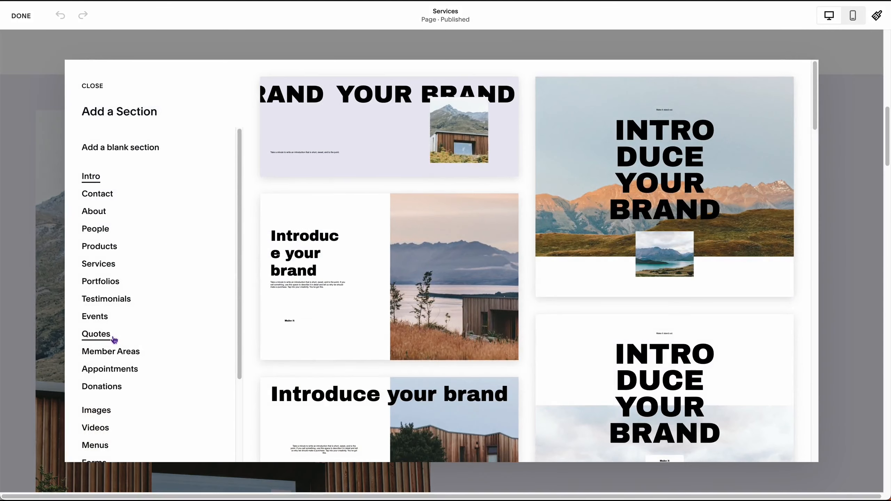
pyautogui.click(101, 414)
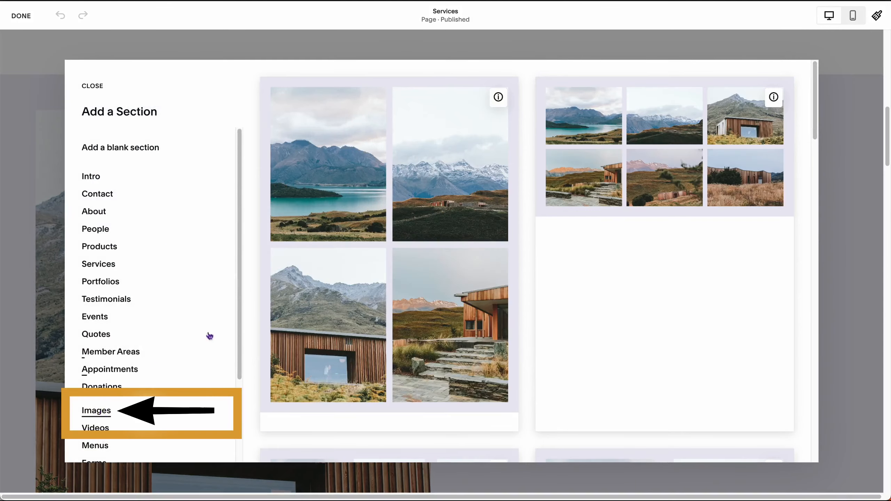
pyautogui.moveTo(498, 97)
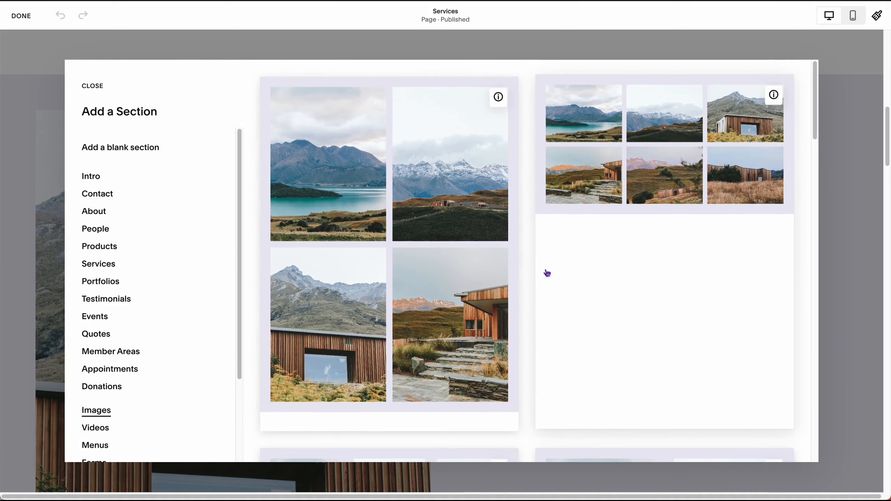
pyautogui.click(95, 88)
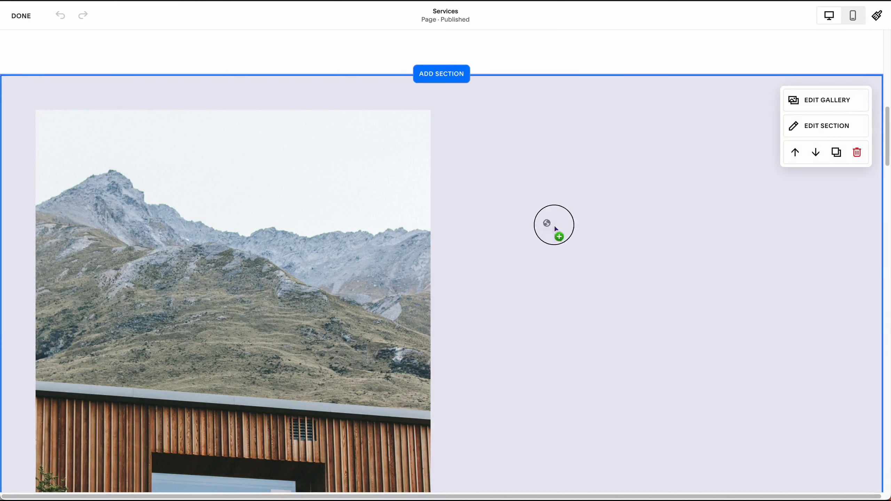
# Step: Check the gallery section's image manager with its description and link options, then close it
pyautogui.scroll(-5, 533, 335)
pyautogui.scroll(2, 461, 177)
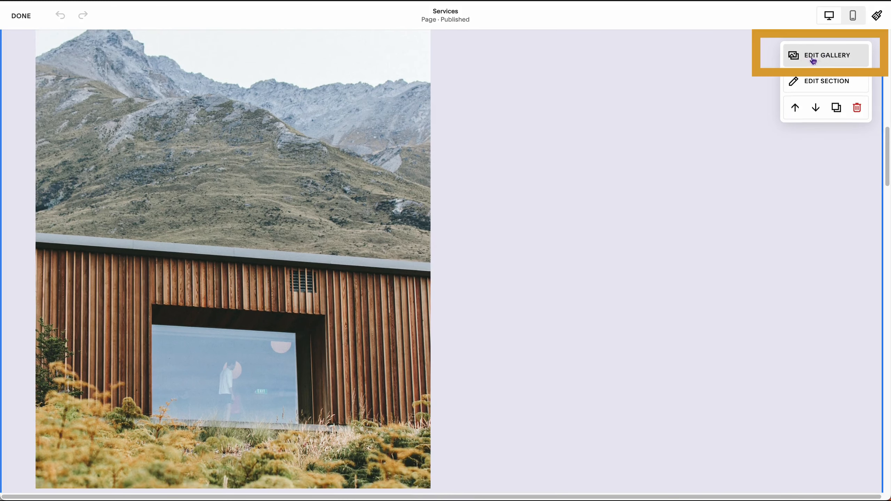
pyautogui.click(812, 57)
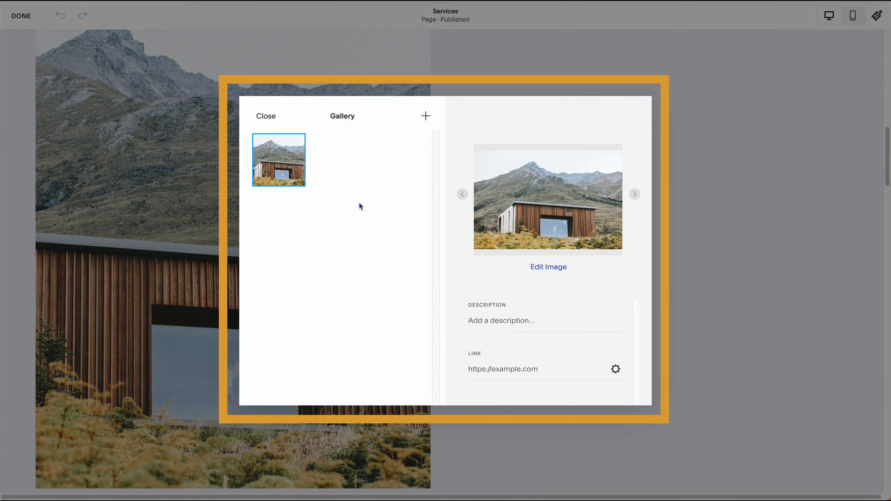
pyautogui.click(261, 110)
# Step: Open the Classic Editor section library from above the Our Services section and examine its List layouts
pyautogui.scroll(3, 514, 124)
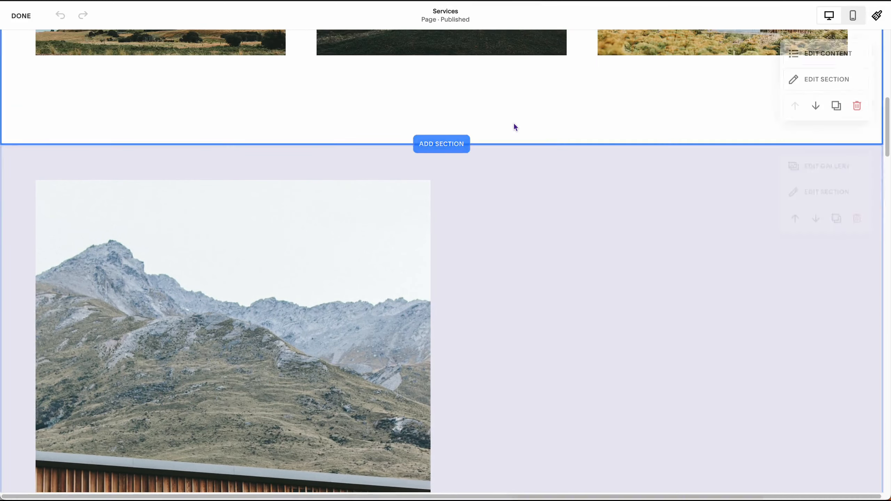
pyautogui.scroll(10, 480, 78)
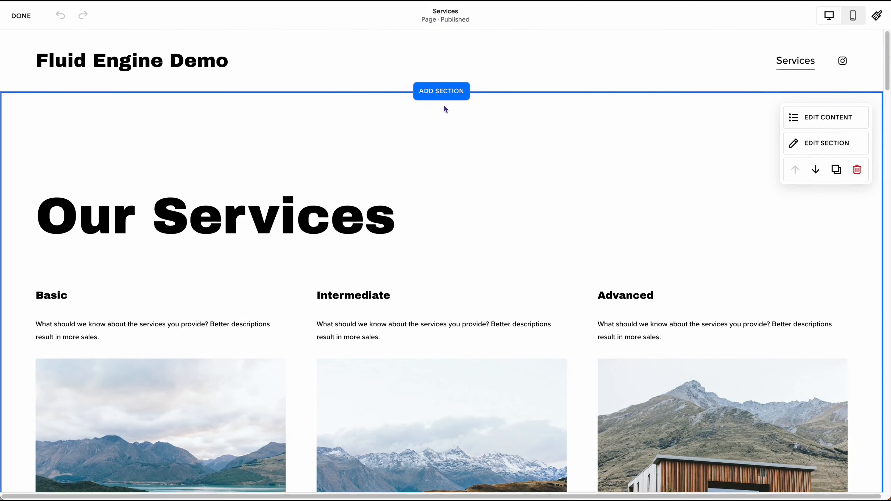
pyautogui.click(442, 96)
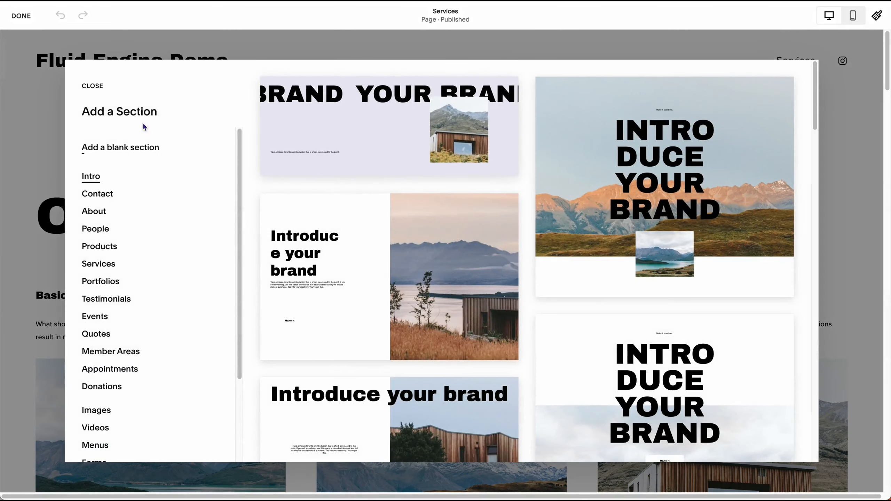
pyautogui.scroll(-3, 143, 392)
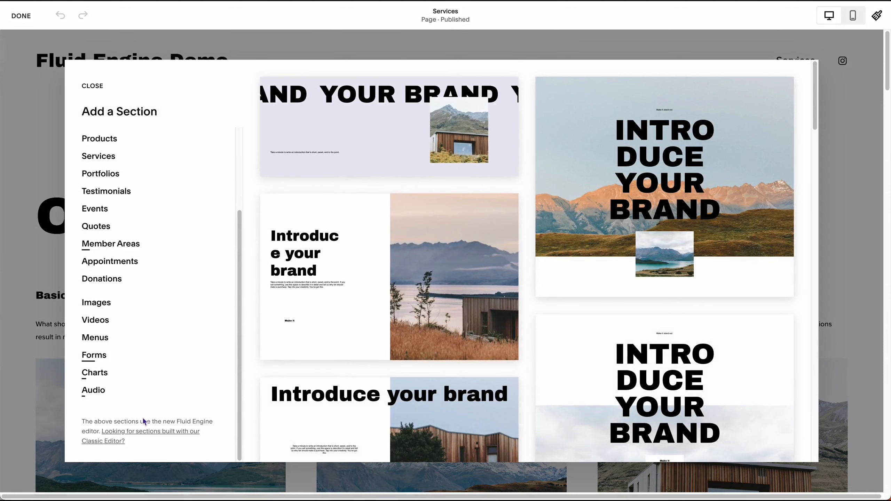
pyautogui.click(146, 434)
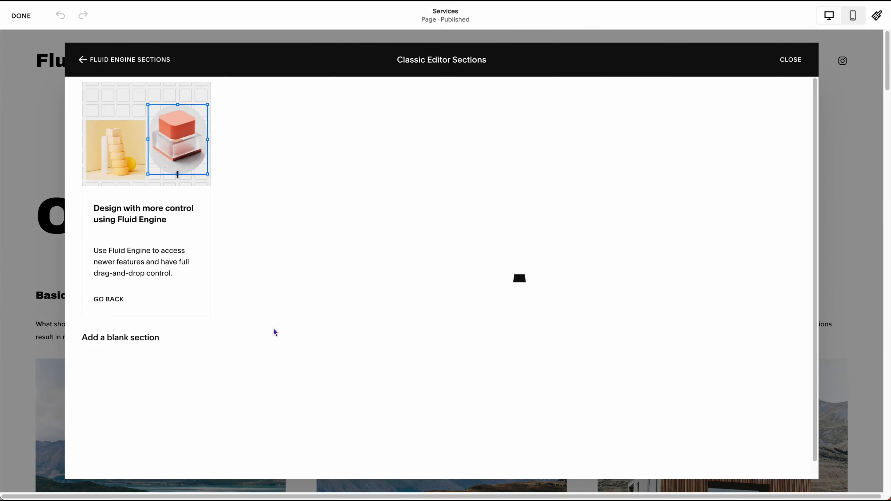
pyautogui.scroll(-2, 209, 369)
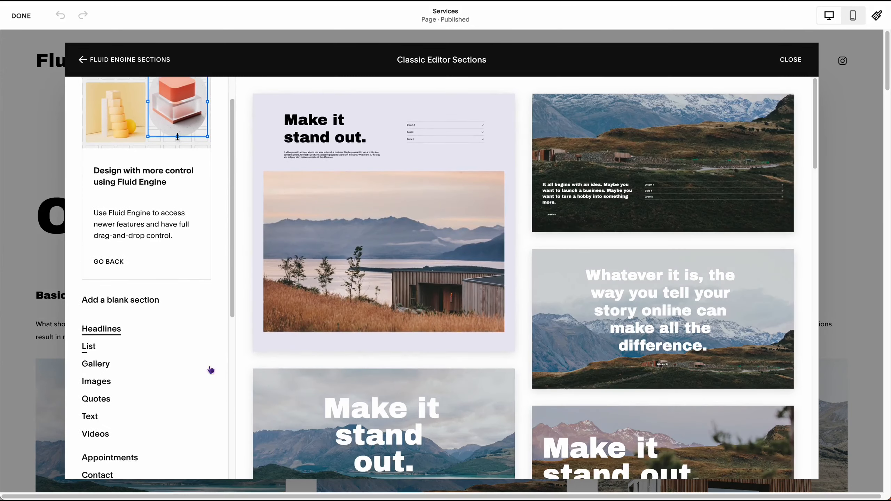
pyautogui.click(92, 343)
pyautogui.scroll(-4, 458, 387)
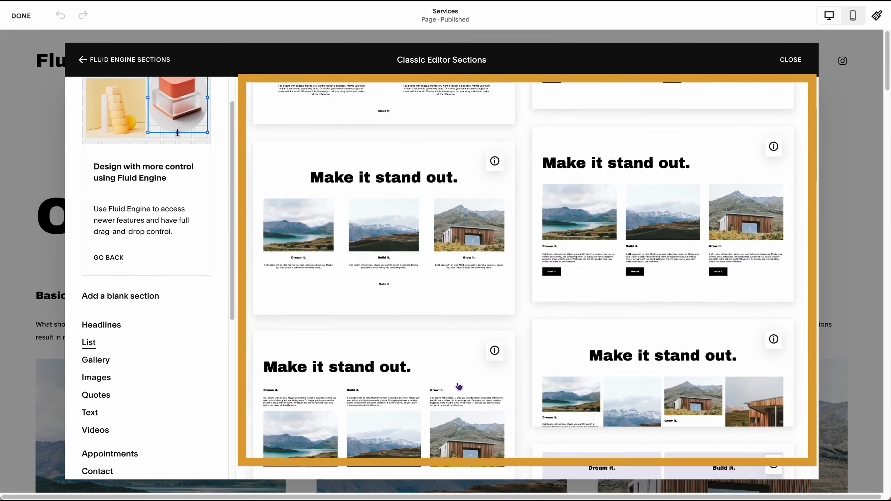
pyautogui.scroll(-10, 459, 386)
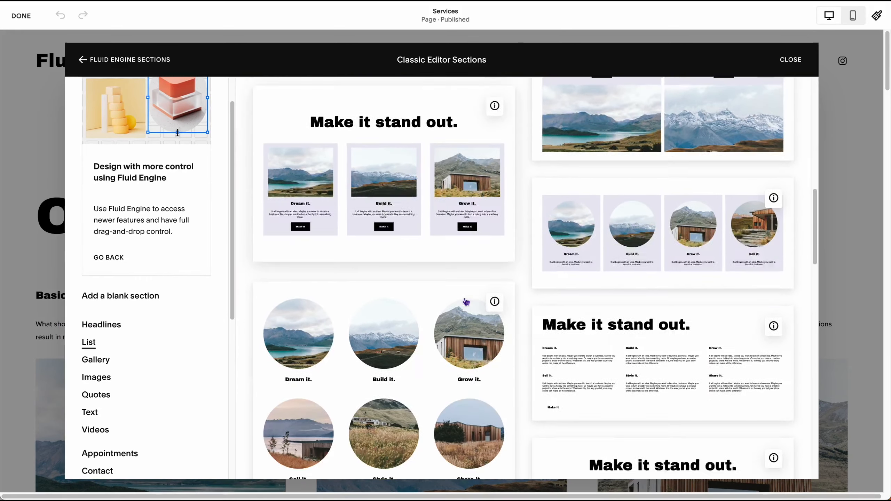
# Step: Browse the List and Gallery layouts in the Classic Editor section library, then close the library without adding one and exit page editing
pyautogui.scroll(-5, 466, 302)
pyautogui.click(95, 360)
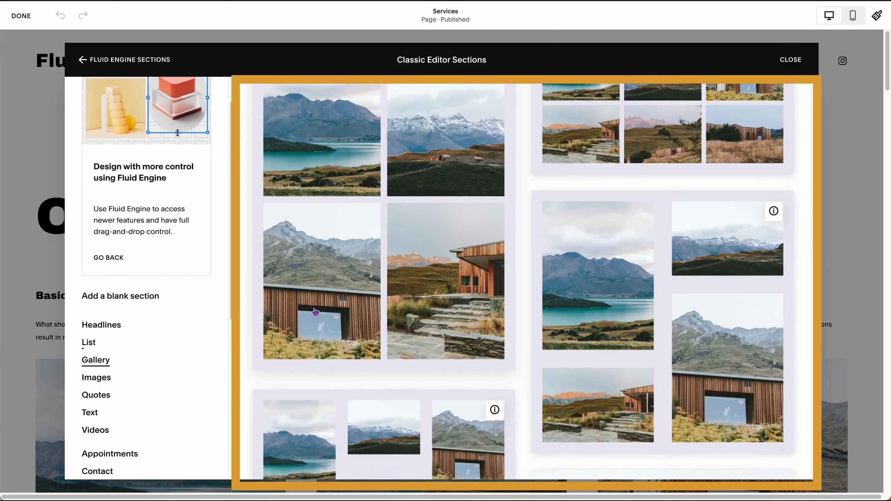
pyautogui.scroll(-8, 316, 312)
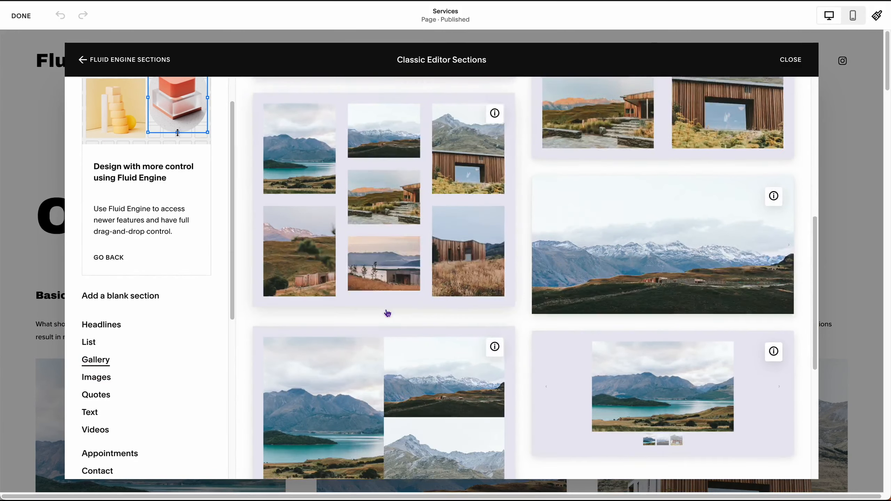
pyautogui.scroll(-7, 388, 314)
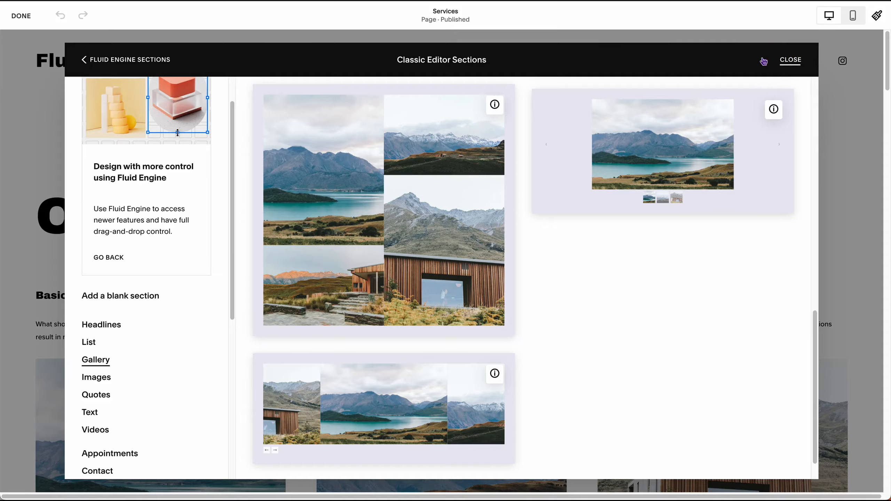
pyautogui.click(764, 62)
pyautogui.click(20, 16)
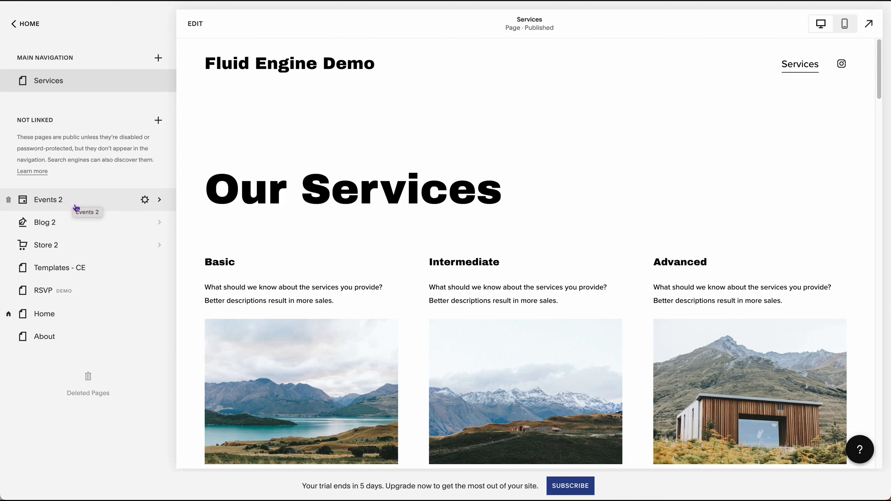
# Step: Open Event One from the Events 2 page, inspect its content area in edit mode, then leave editing
pyautogui.click(52, 203)
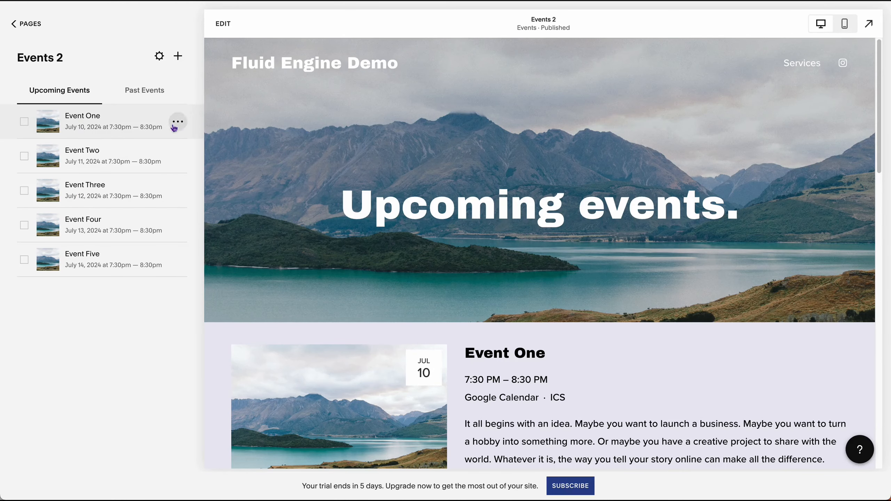
pyautogui.click(106, 126)
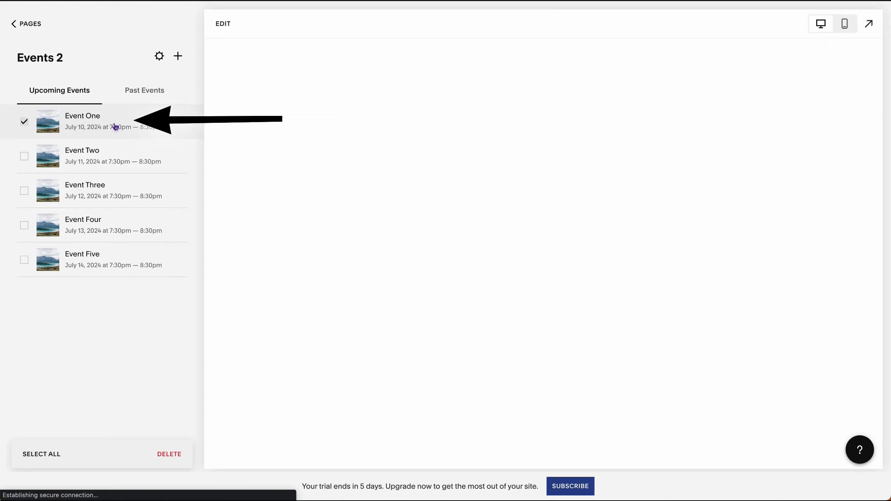
pyautogui.click(224, 24)
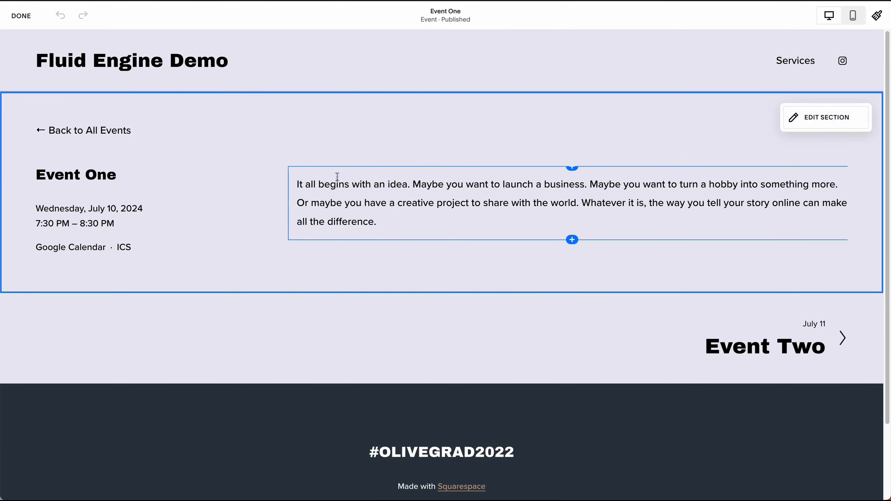
pyautogui.click(20, 15)
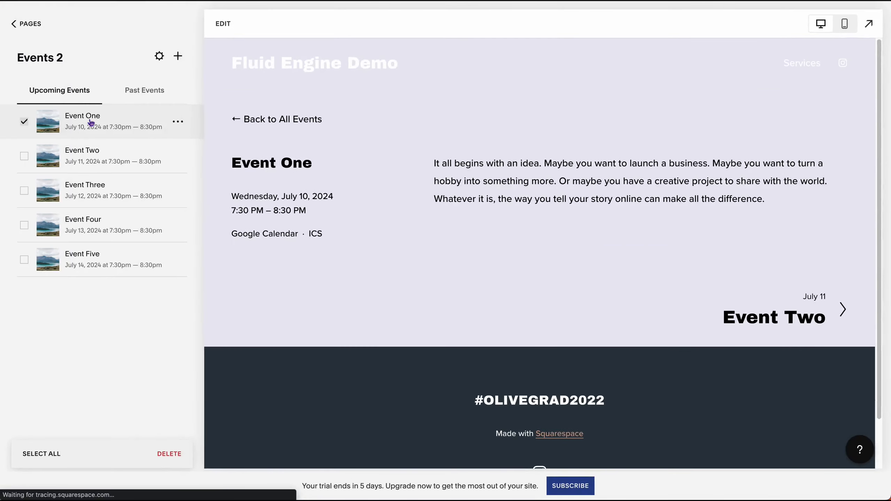
# Step: Open Blog Post Title One from the Blog 2 page, examine its body content in edit mode, then leave editing
pyautogui.click(24, 23)
pyautogui.click(52, 223)
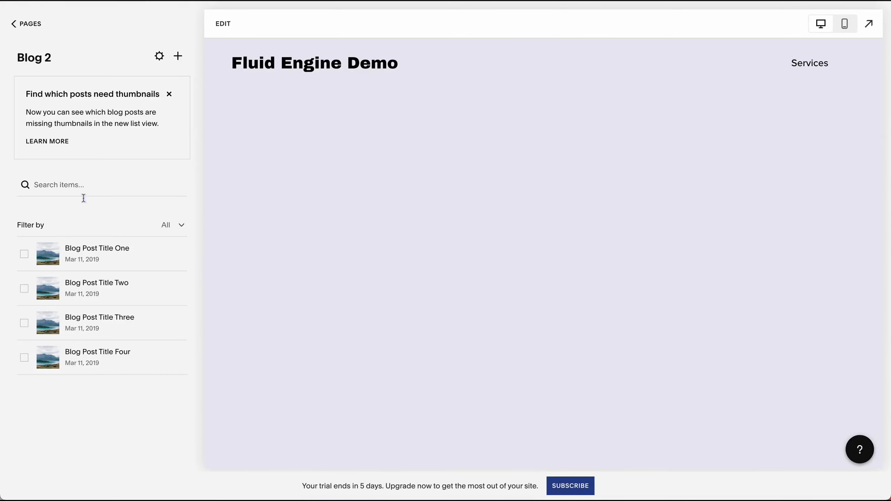
pyautogui.click(94, 257)
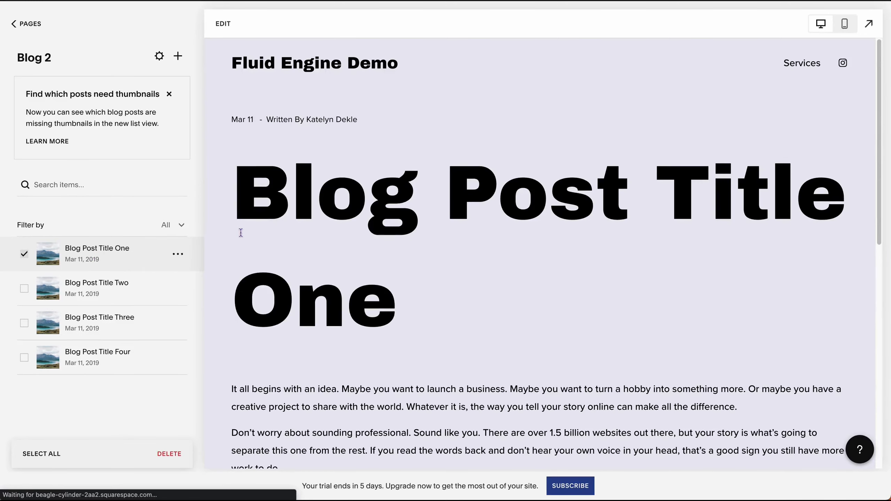
pyautogui.click(221, 23)
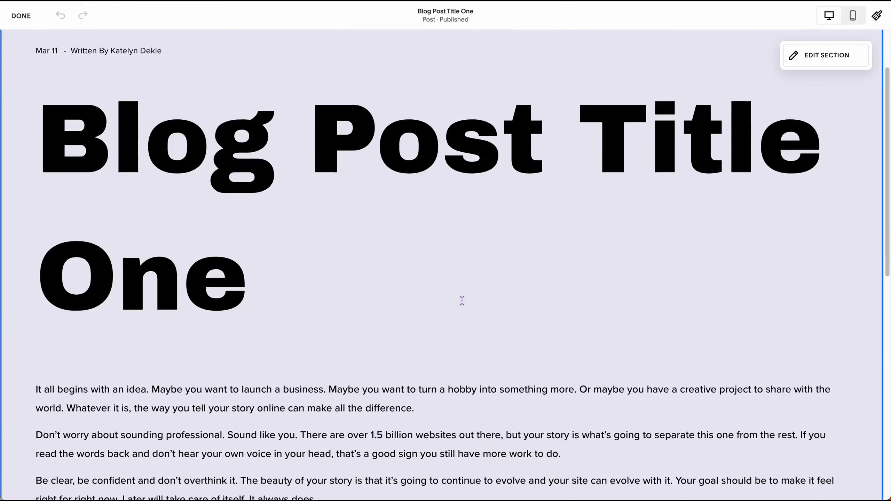
pyautogui.scroll(-5, 462, 300)
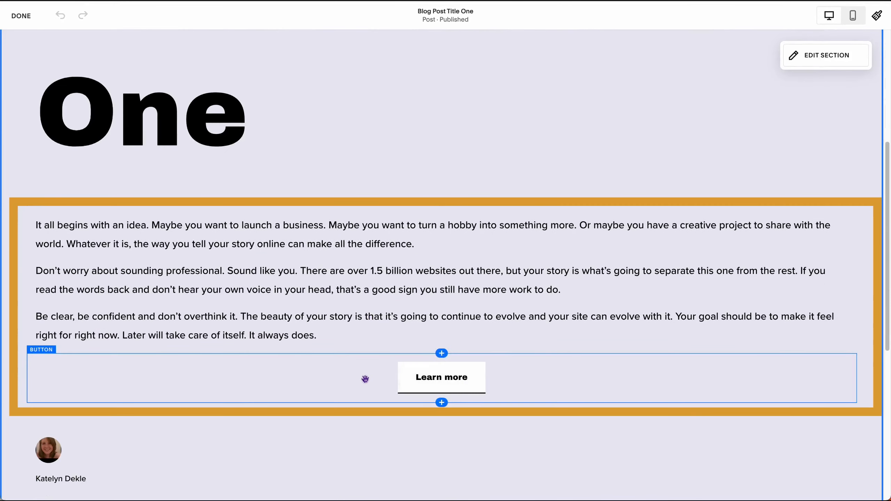
pyautogui.click(21, 15)
# Step: Open the Country Feast Set product from the Store 2 page in the product editor
pyautogui.click(28, 24)
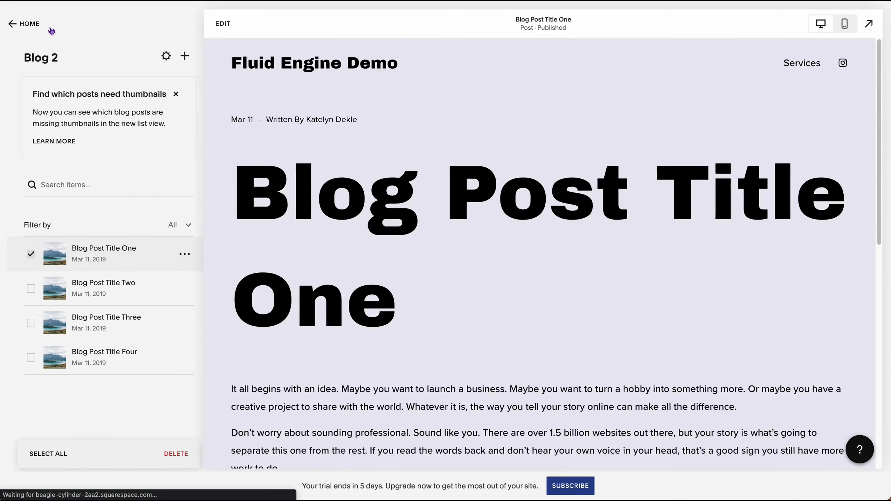
pyautogui.click(48, 245)
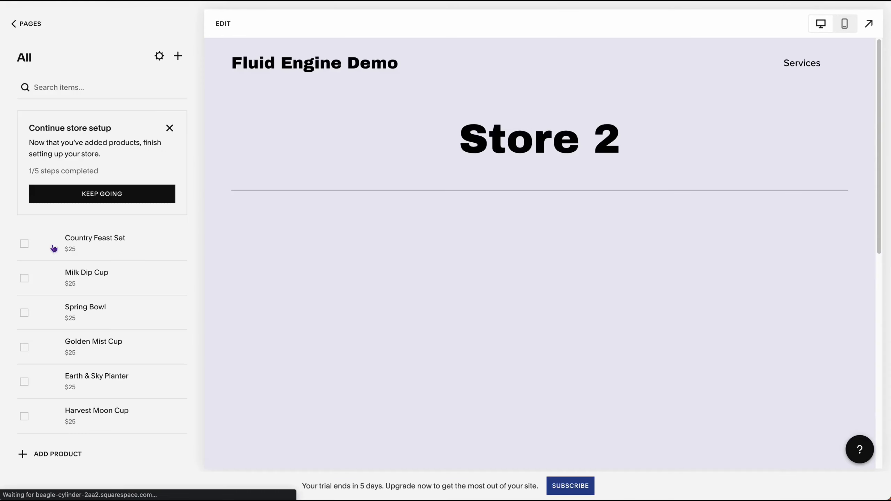
pyautogui.click(90, 243)
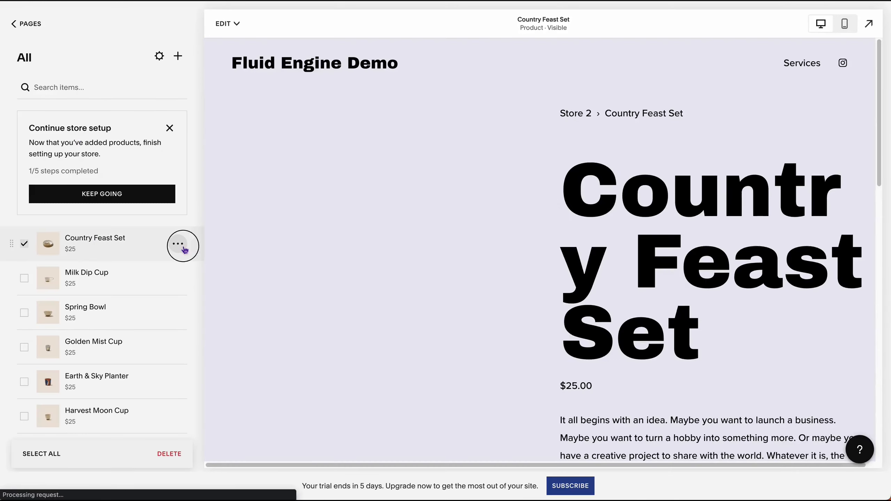
pyautogui.click(178, 243)
pyautogui.click(175, 265)
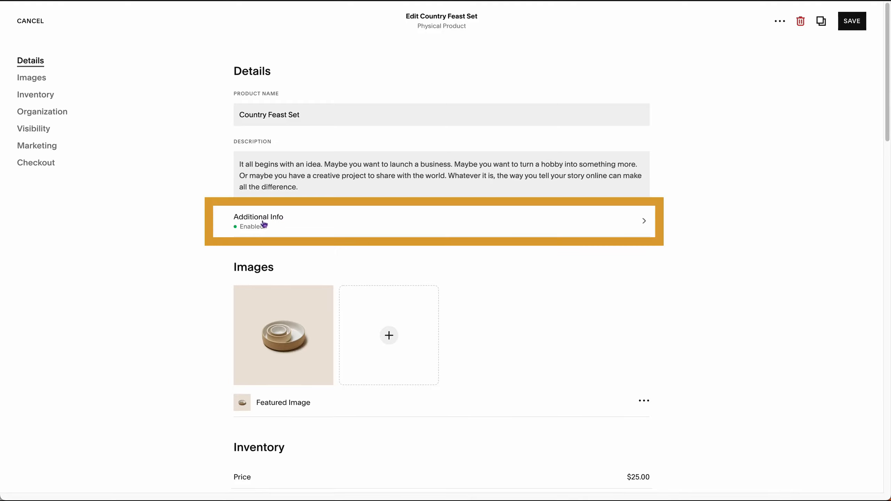
# Step: Examine the Additional Info content of the Country Feast Set product, then cancel out of the product editor
pyautogui.click(264, 223)
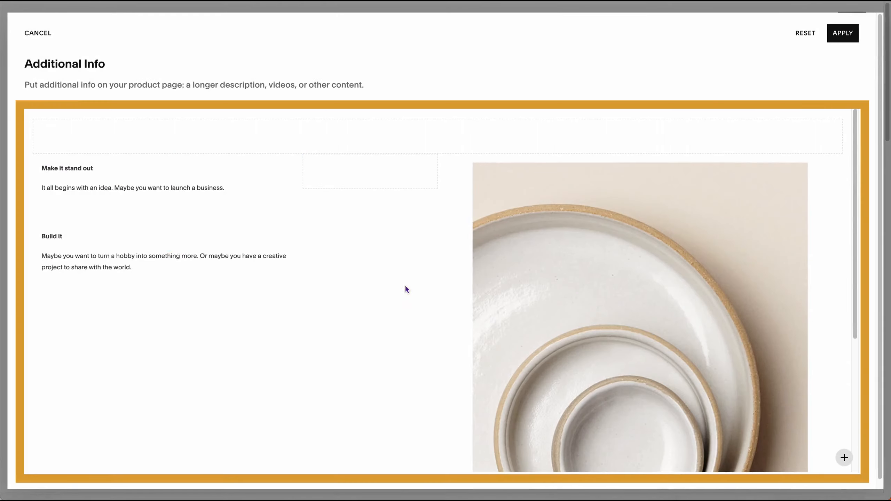
pyautogui.scroll(-5, 641, 237)
pyautogui.scroll(-1, 280, 316)
pyautogui.scroll(5, 287, 307)
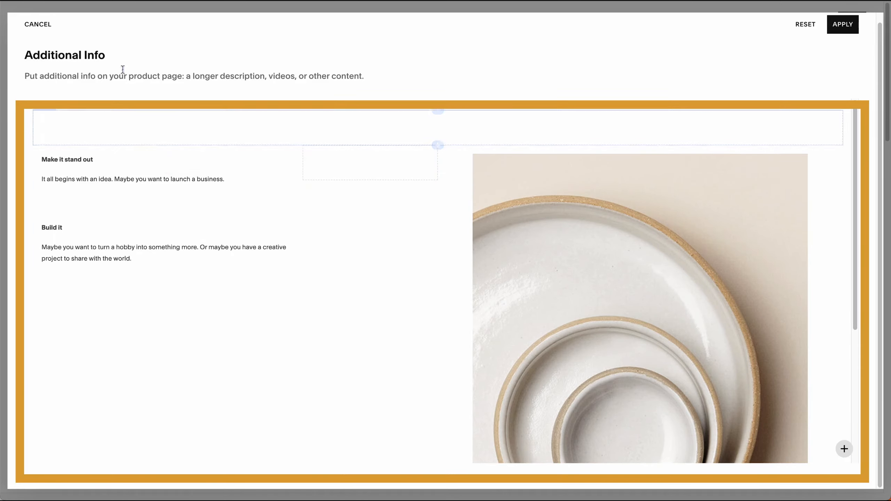
pyautogui.click(36, 26)
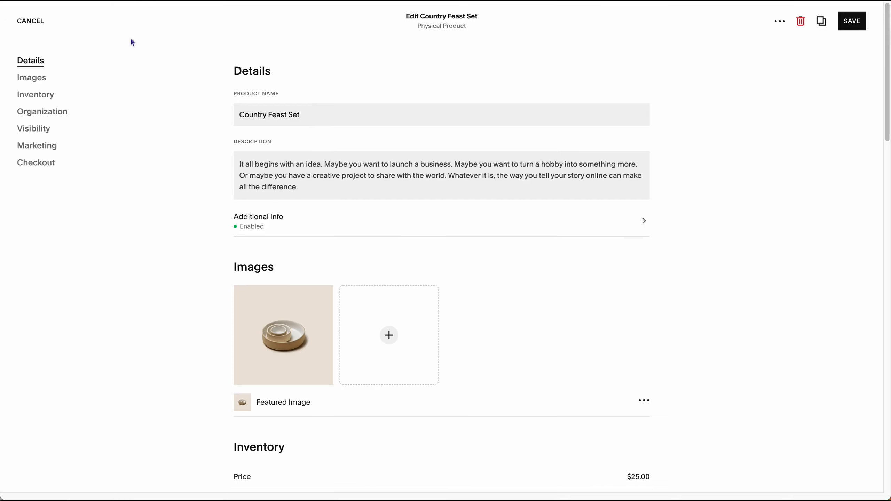
pyautogui.click(34, 25)
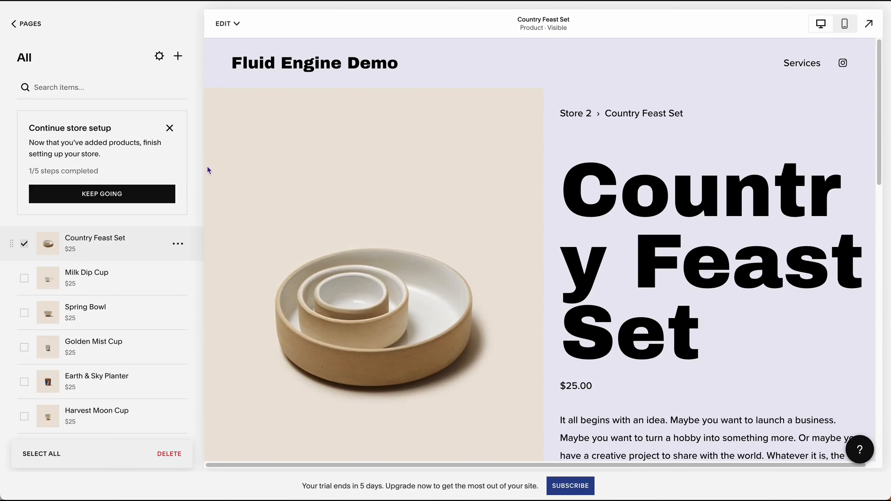
# Step: Return to the site's page list and open the Templates - CE page to look over its sections
pyautogui.click(170, 130)
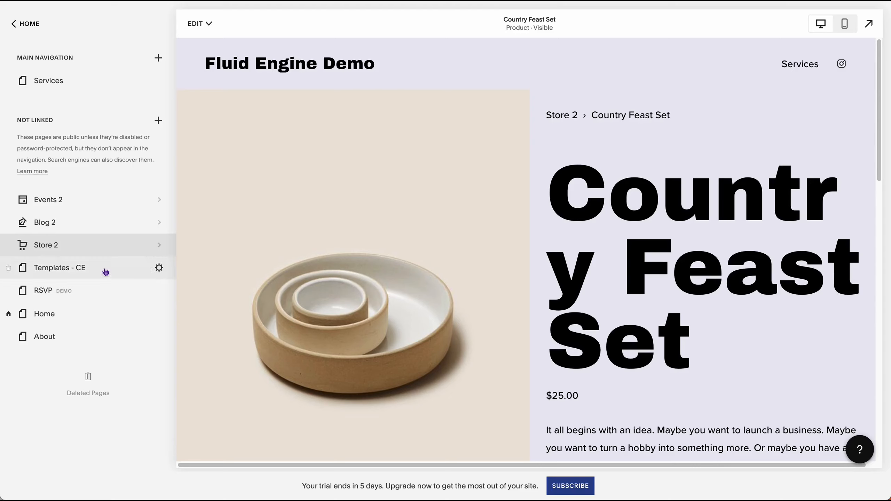
pyautogui.click(84, 271)
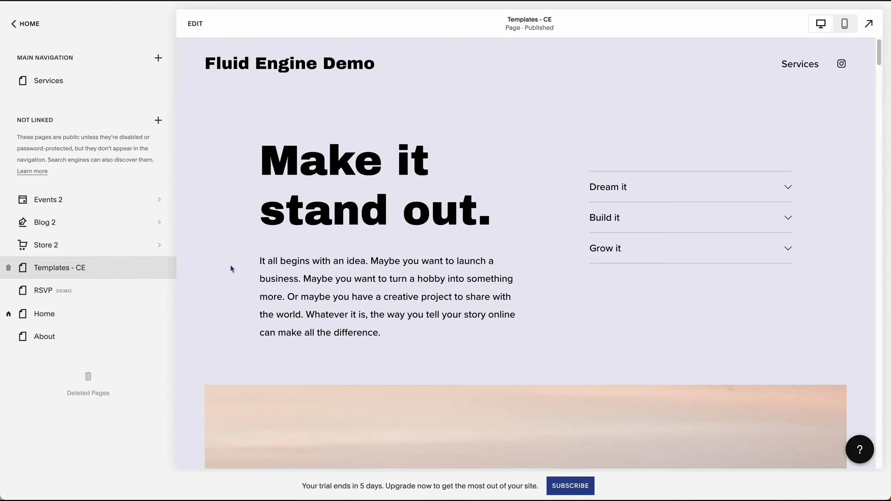
pyautogui.scroll(-7, 259, 251)
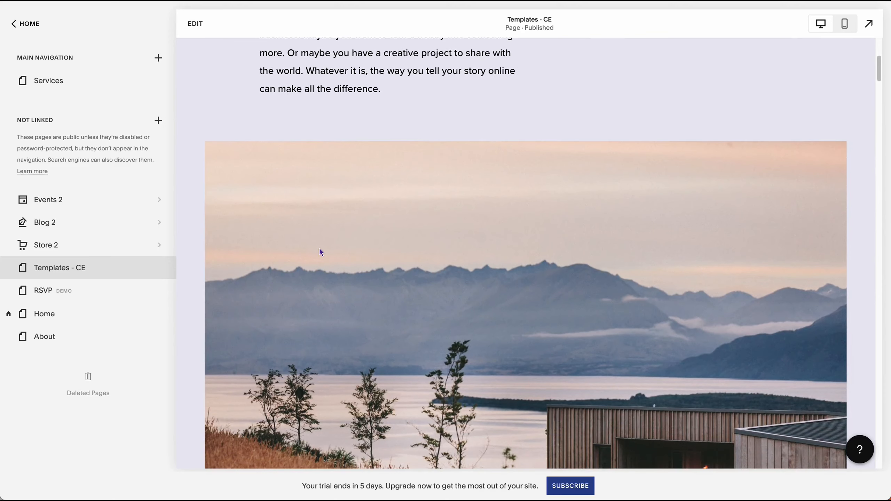
pyautogui.click(160, 120)
pyautogui.click(129, 88)
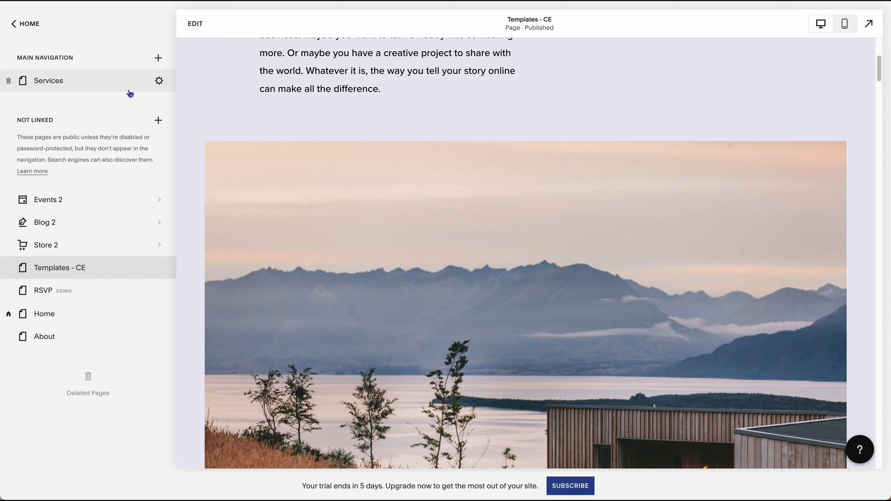
pyautogui.click(95, 276)
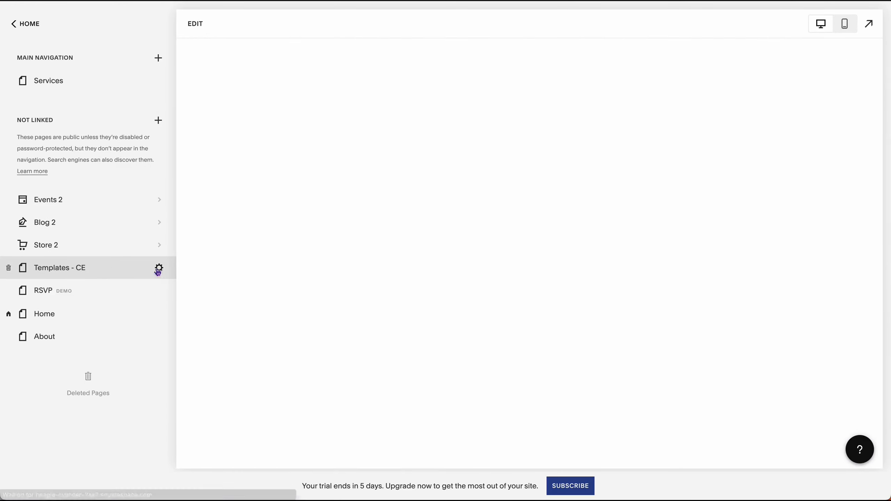
# Step: Edit the Templates - CE page and open the Classic Editor section library from above its first section
pyautogui.click(194, 25)
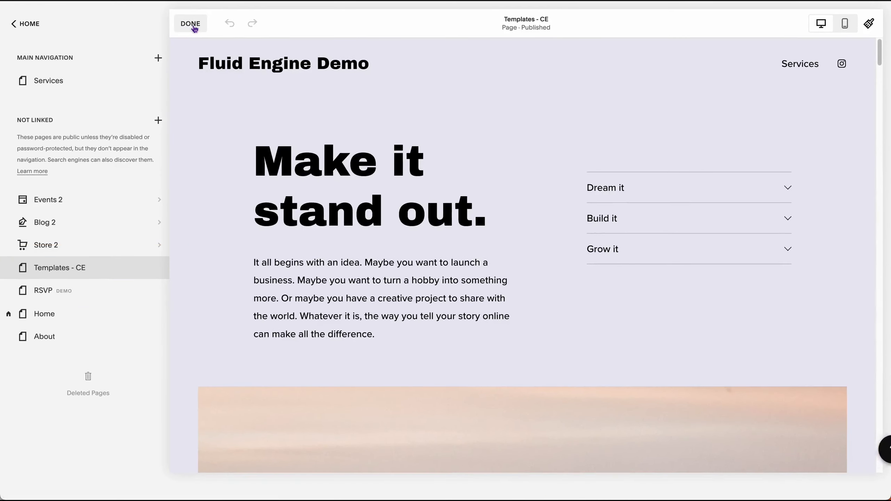
pyautogui.click(439, 96)
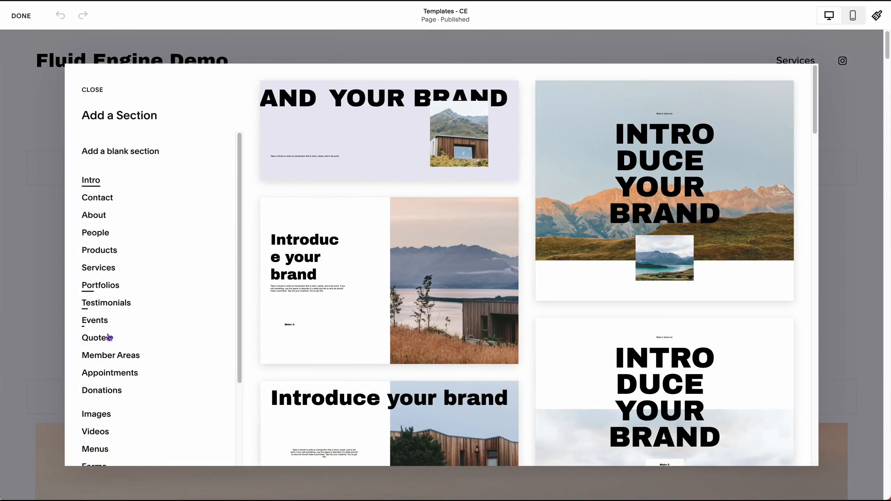
pyautogui.scroll(-3, 147, 195)
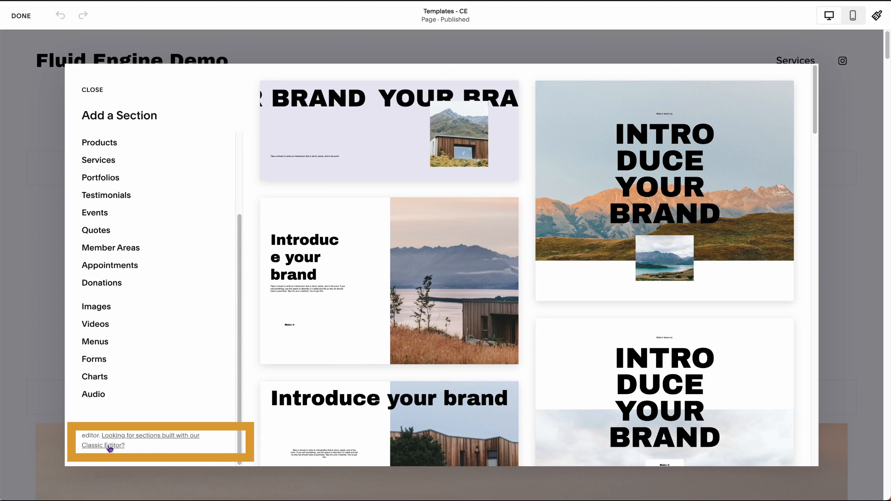
pyautogui.click(107, 446)
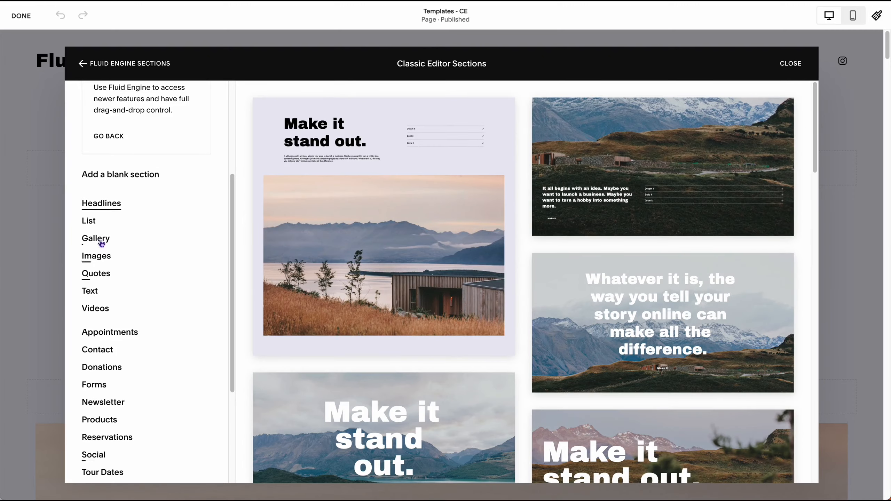
# Step: Examine the Headlines layouts in the Classic Editor library, including the slideshow layouts at the end of the list
pyautogui.scroll(-20, 413, 387)
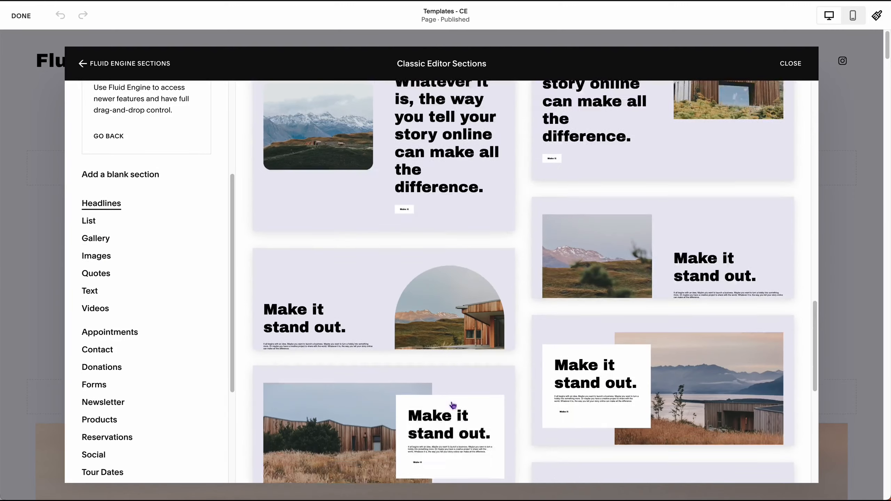
pyautogui.scroll(-8, 413, 388)
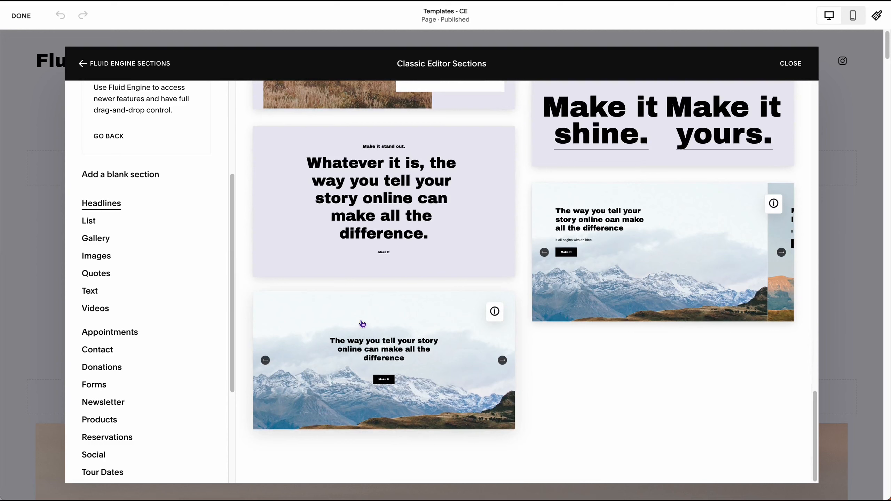
pyautogui.moveTo(495, 315)
pyautogui.scroll(10, 331, 215)
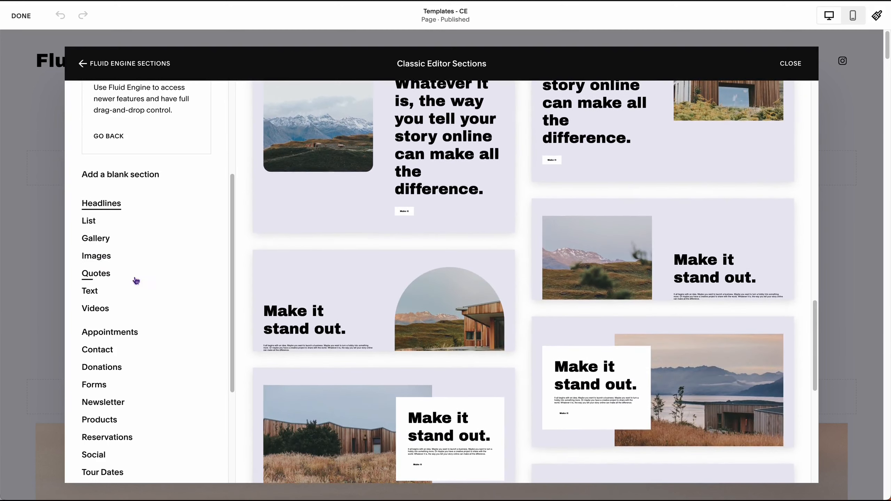
# Step: Add the Classic Editor Text section with a "Make it stand out." heading above three text columns
pyautogui.click(90, 293)
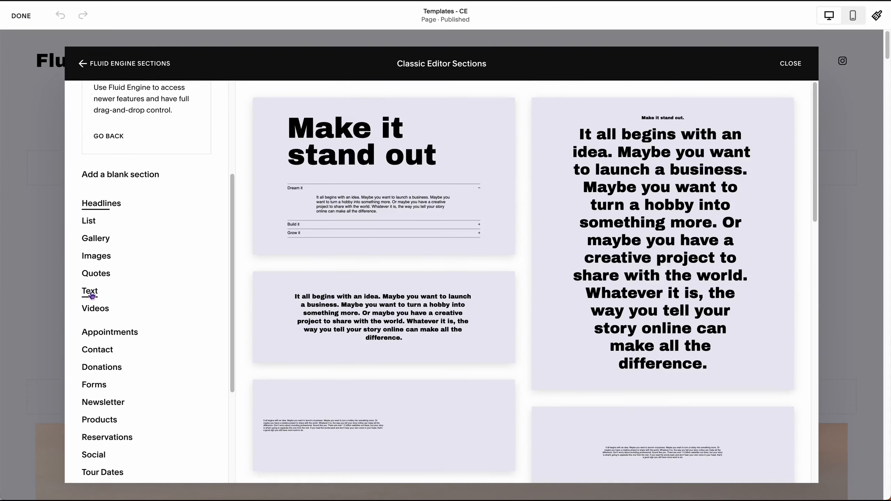
pyautogui.scroll(-15, 549, 286)
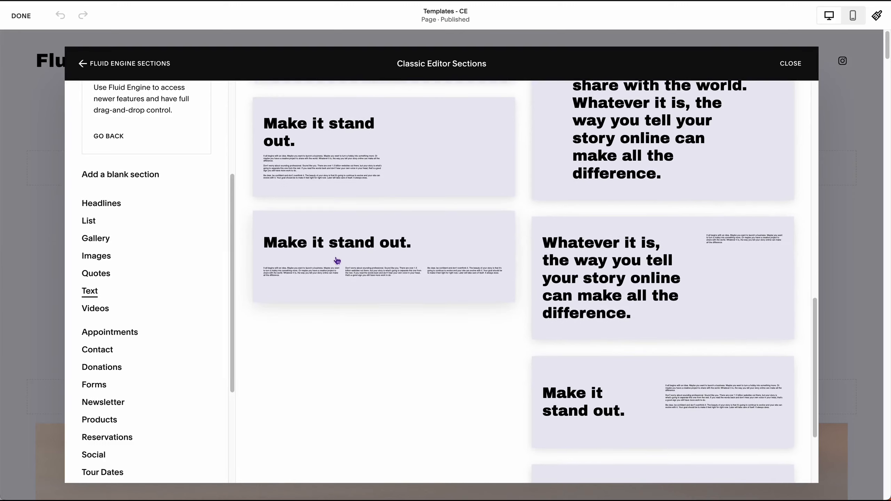
pyautogui.click(339, 252)
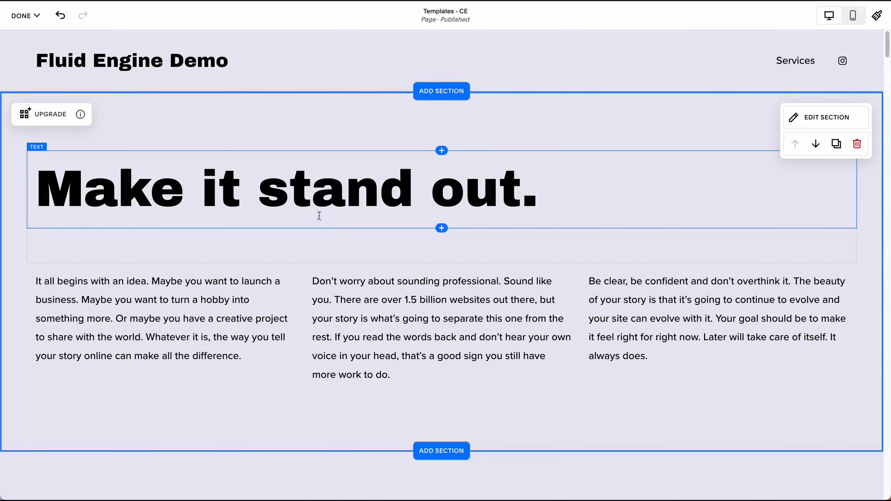
# Step: Open the Classic Editor section library to add another section above the "Make it stand out." section
pyautogui.click(448, 100)
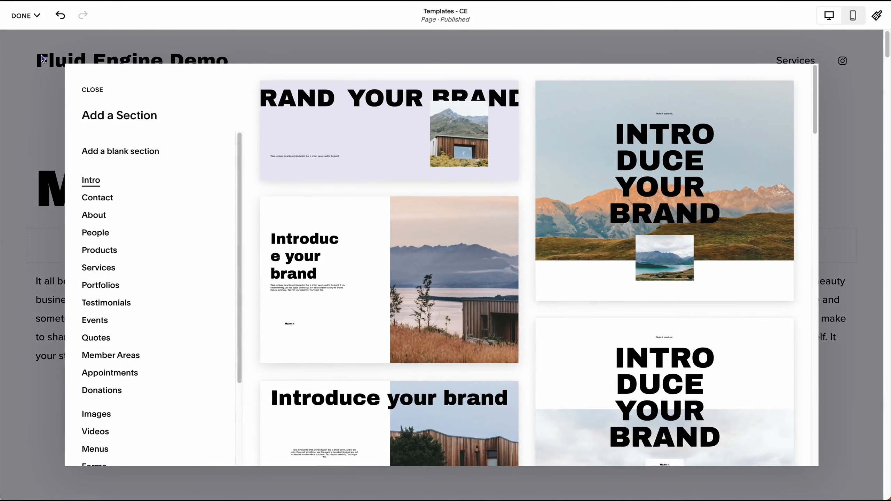
pyautogui.click(21, 16)
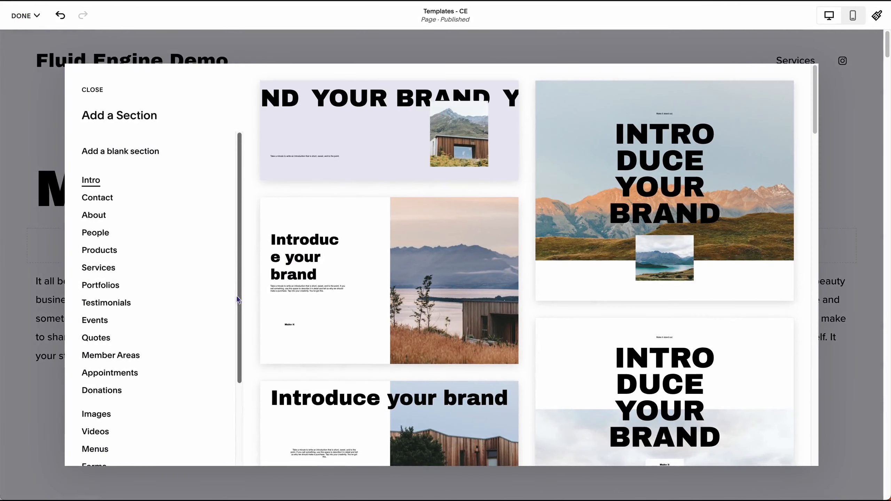
pyautogui.scroll(-1, 217, 307)
pyautogui.scroll(-5, 158, 422)
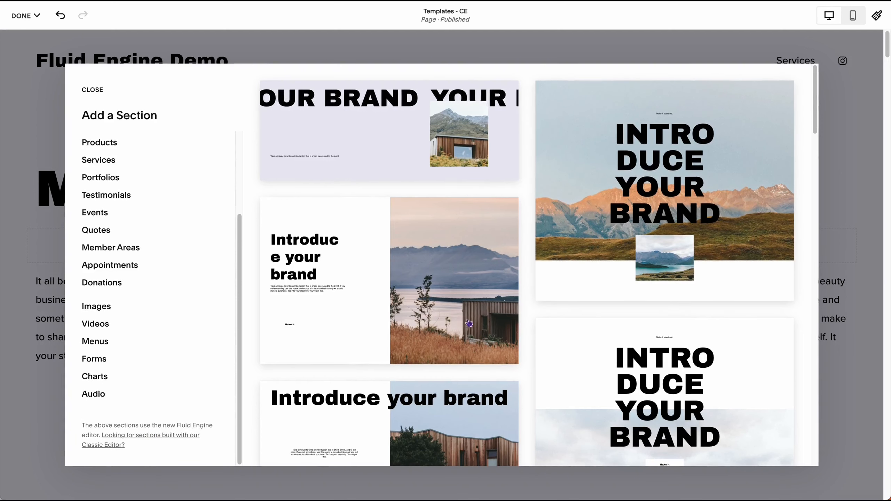
pyautogui.click(160, 441)
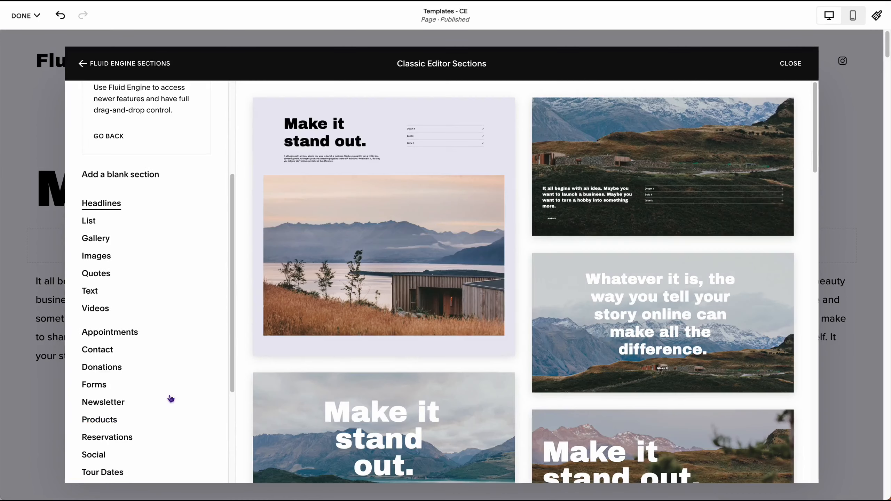
# Step: Look through the Text layouts and add the Contact section with a "Contact us." heading and contact details above a form
pyautogui.scroll(-4, 174, 317)
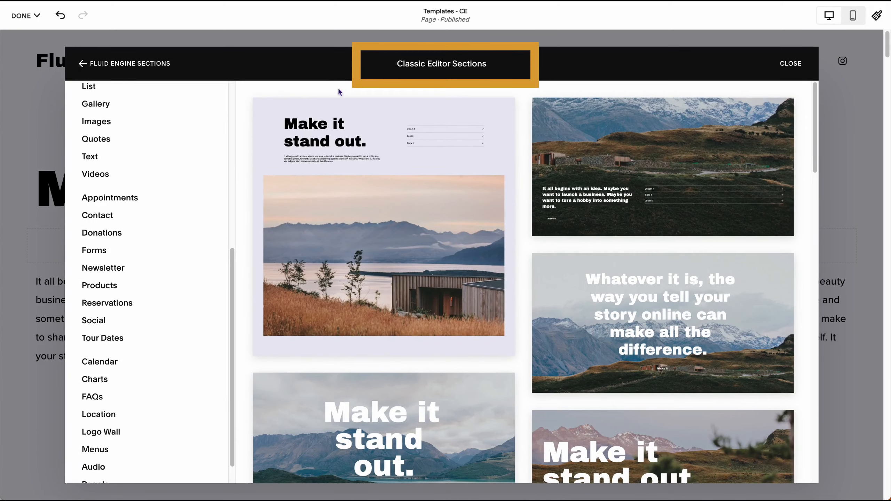
pyautogui.scroll(1, 141, 278)
pyautogui.click(90, 185)
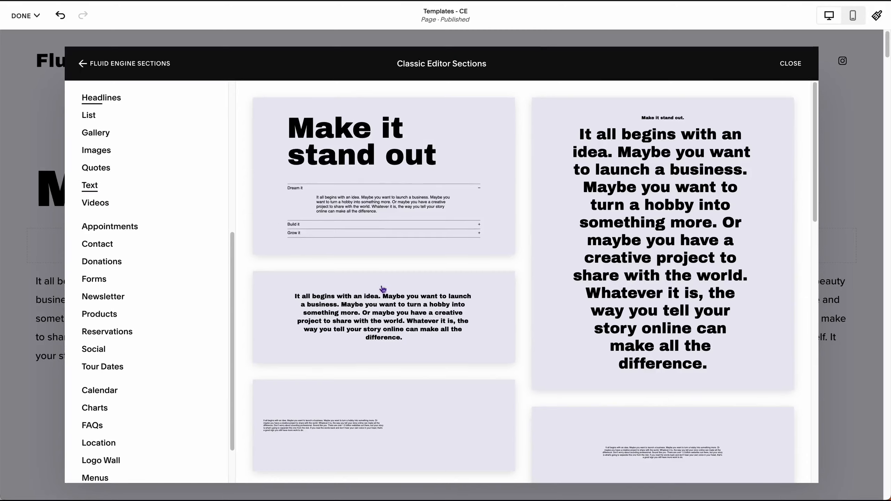
pyautogui.scroll(-10, 395, 307)
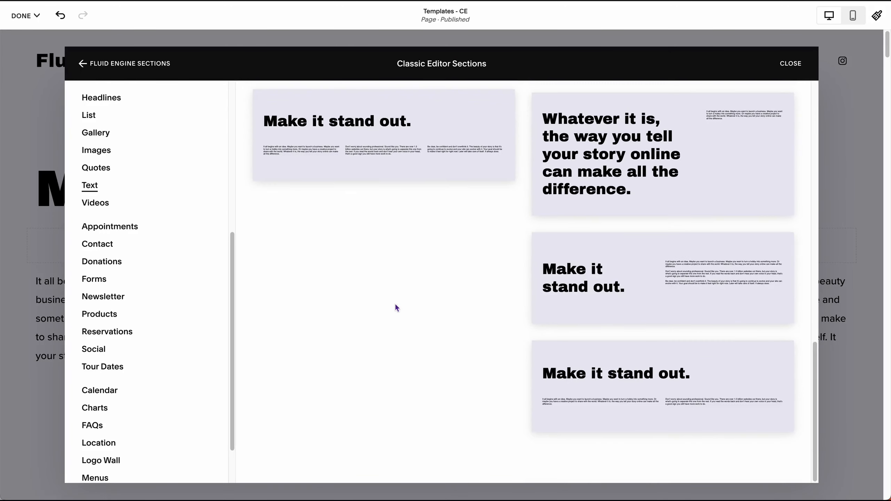
pyautogui.click(97, 244)
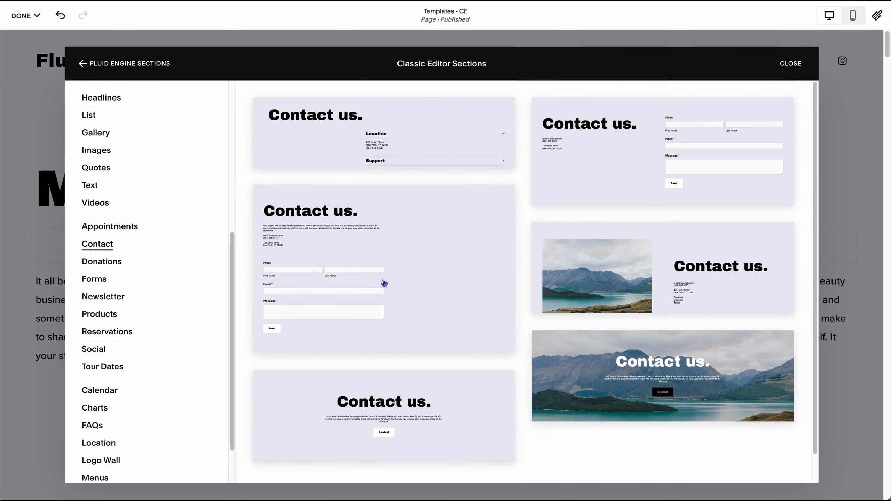
pyautogui.click(363, 233)
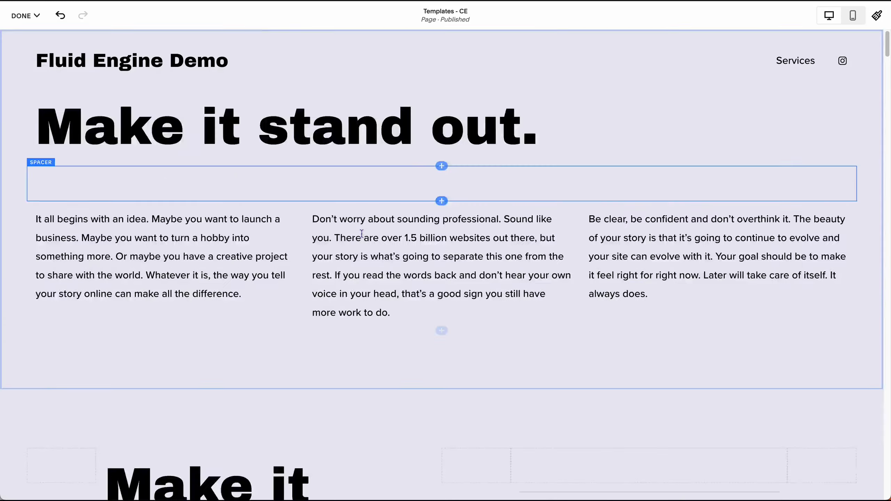
pyautogui.scroll(-10, 302, 271)
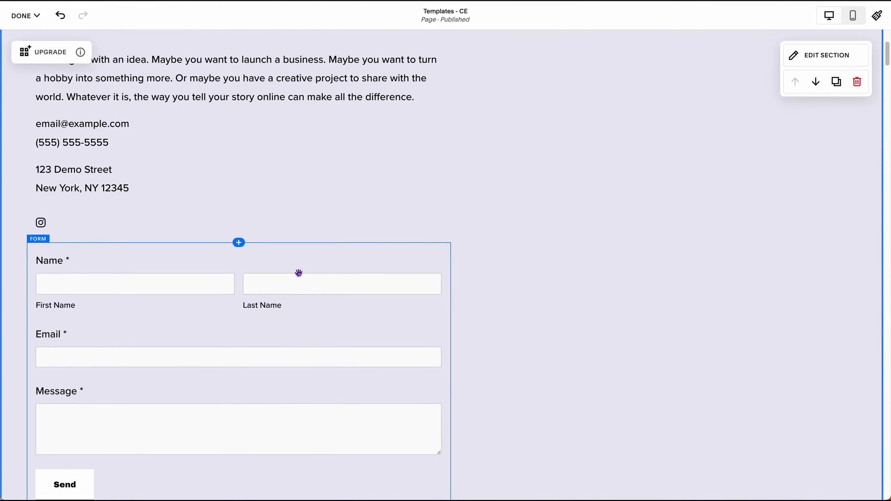
pyautogui.scroll(12, 304, 274)
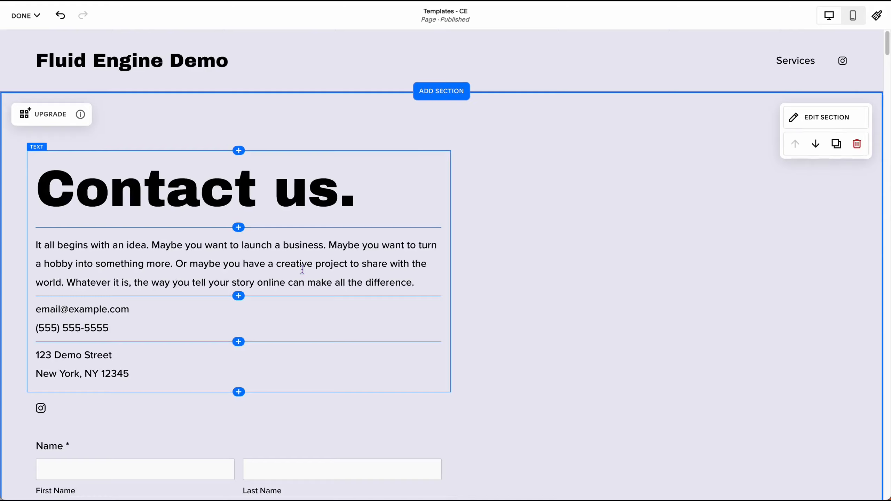
# Step: Open the Classic Editor section library to add a section above the "Contact us." section
pyautogui.click(452, 92)
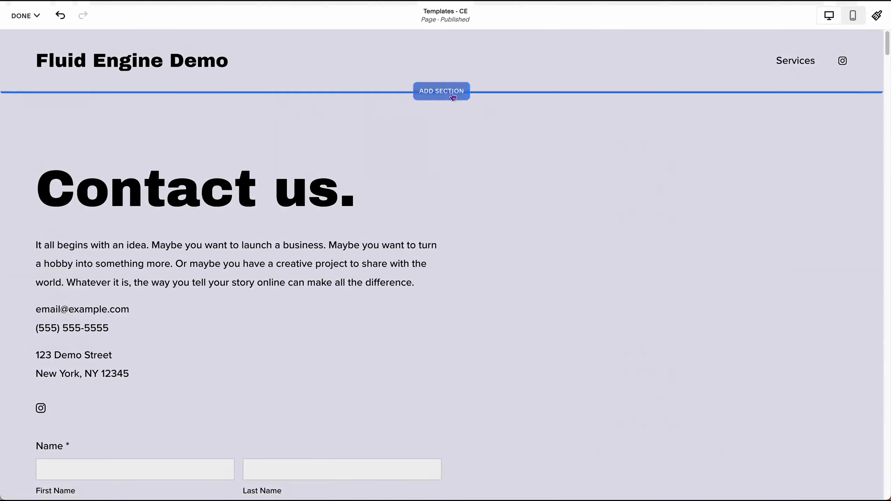
pyautogui.scroll(-3, 119, 209)
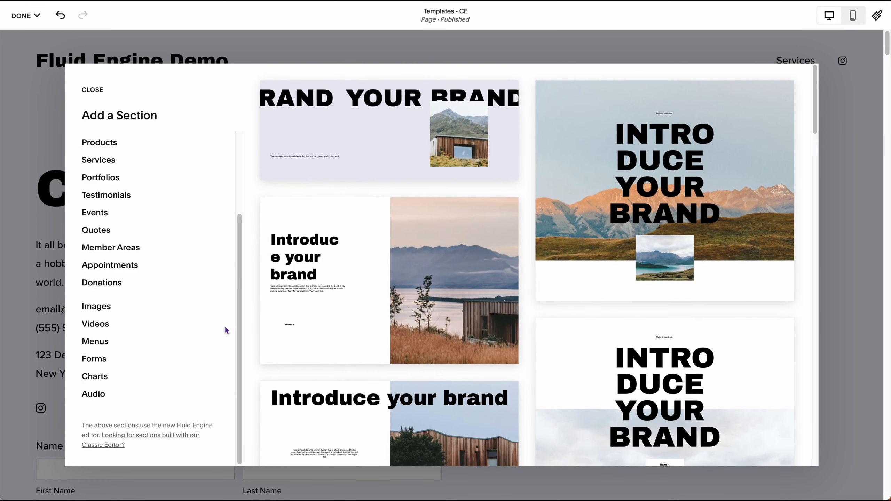
pyautogui.click(154, 440)
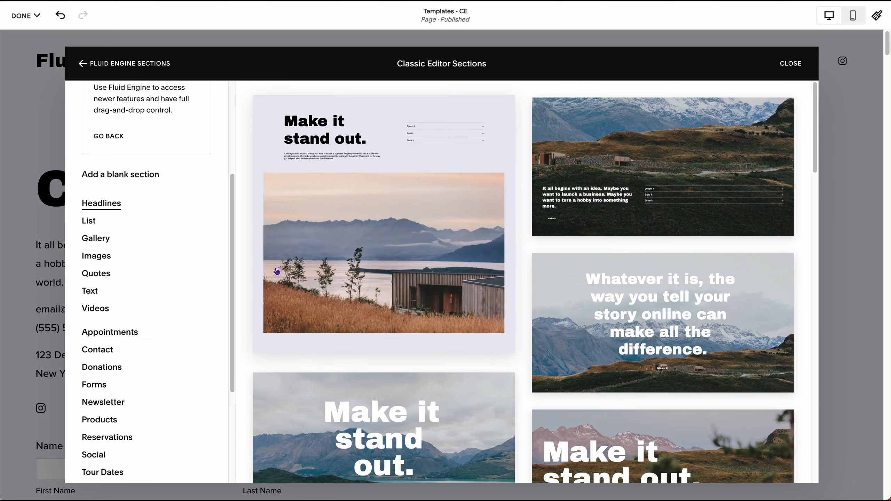
pyautogui.scroll(-4, 190, 303)
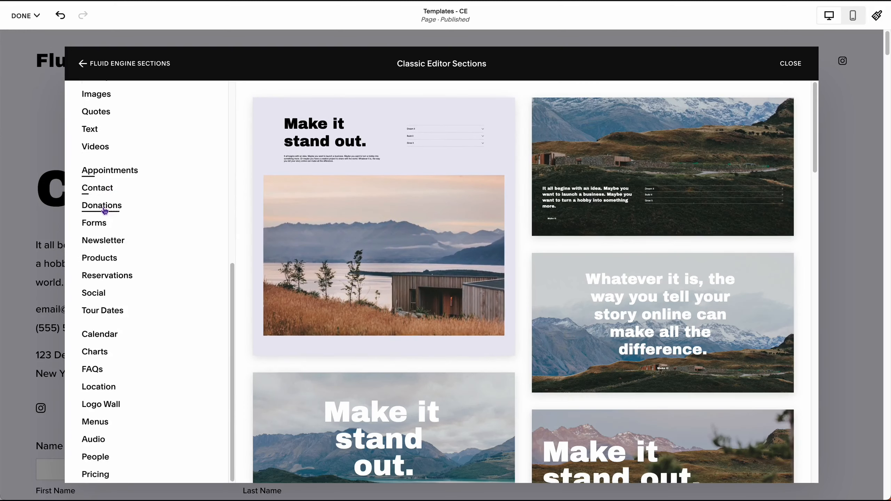
# Step: Add the Classic Editor Products section with three image columns starting with "Global artisans", and finish editing the page, keeping the changes
pyautogui.click(94, 223)
pyautogui.click(92, 241)
pyautogui.scroll(-3, 381, 383)
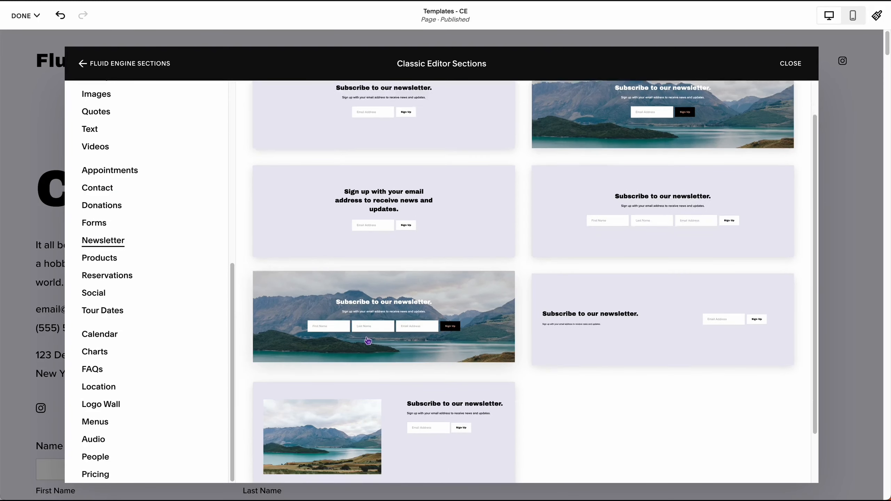
pyautogui.click(100, 258)
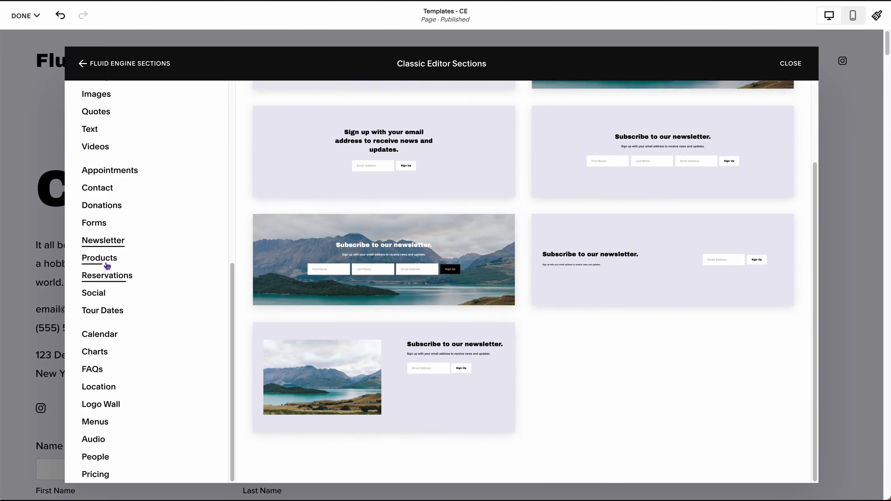
pyautogui.scroll(-3, 333, 252)
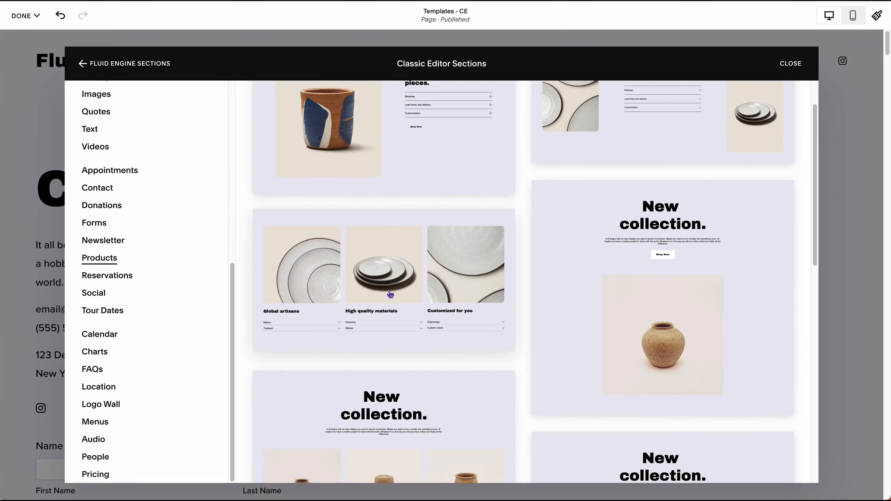
pyautogui.click(388, 295)
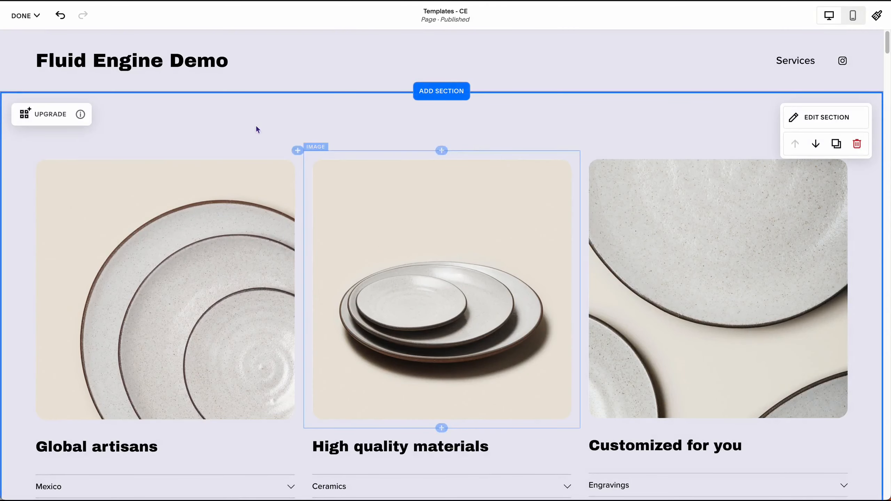
pyautogui.click(26, 16)
pyautogui.click(24, 47)
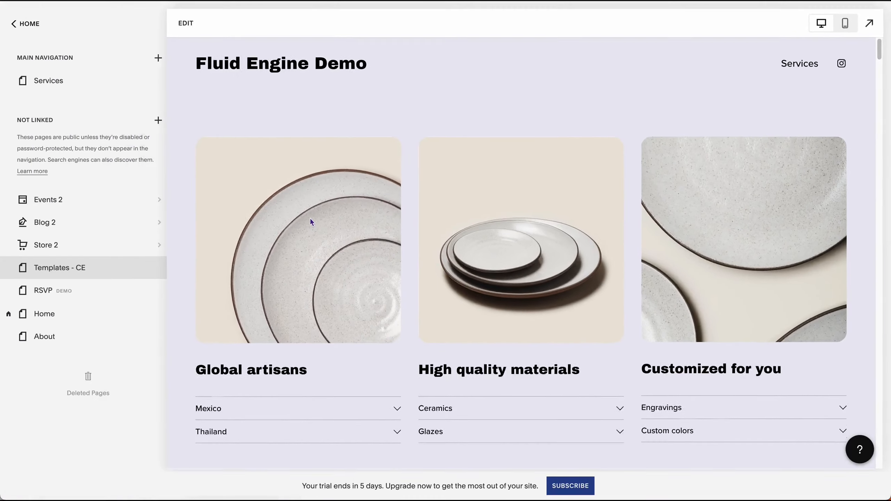